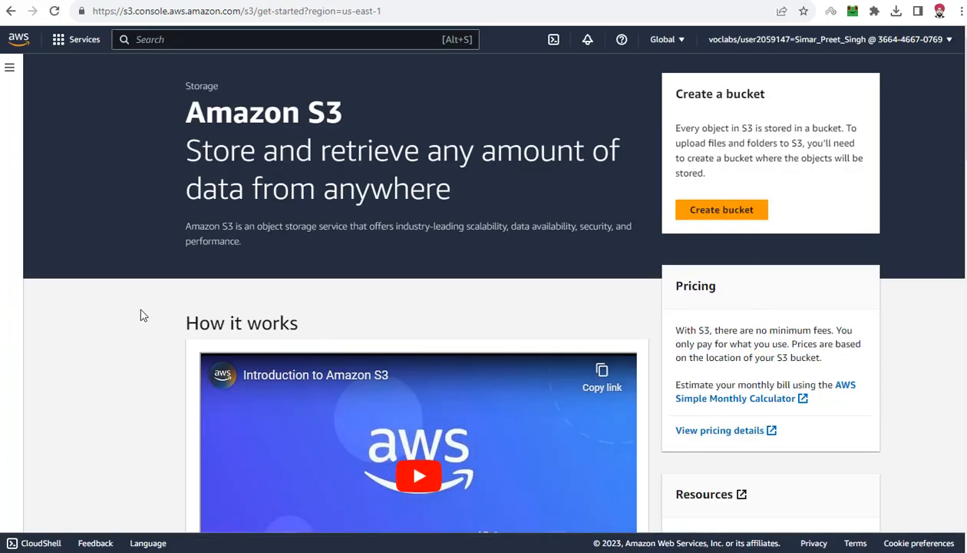
Look through the Amazon S3 landing page, including its use cases, case studies and related services.
scroll(141, 314, down, 2)
scroll(140, 315, down, 15)
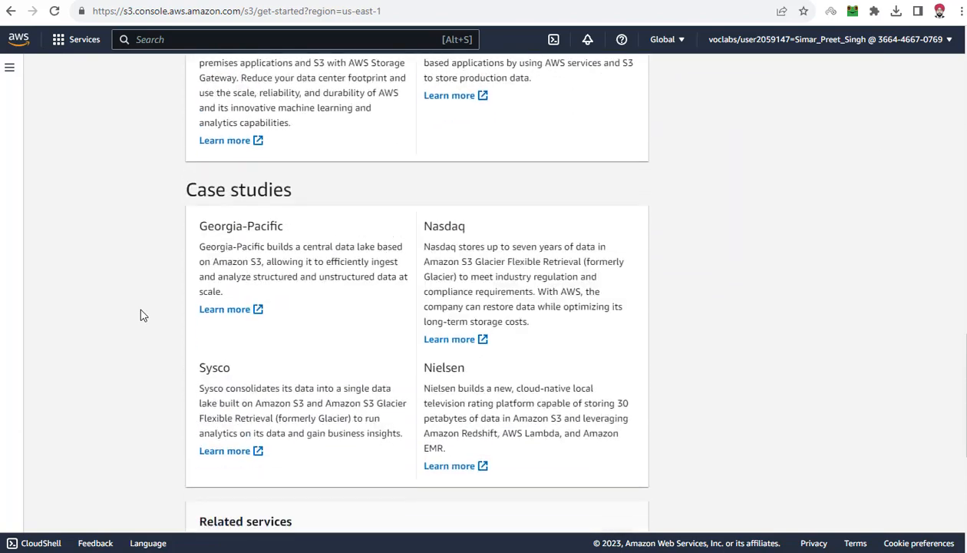
scroll(141, 314, up, 10)
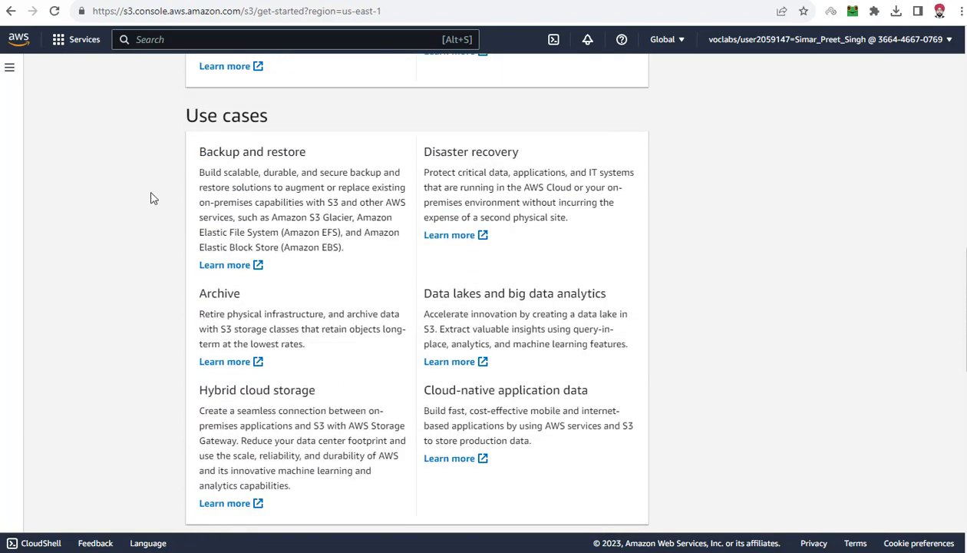
drag(167, 120, 282, 119)
scroll(179, 162, down, 4)
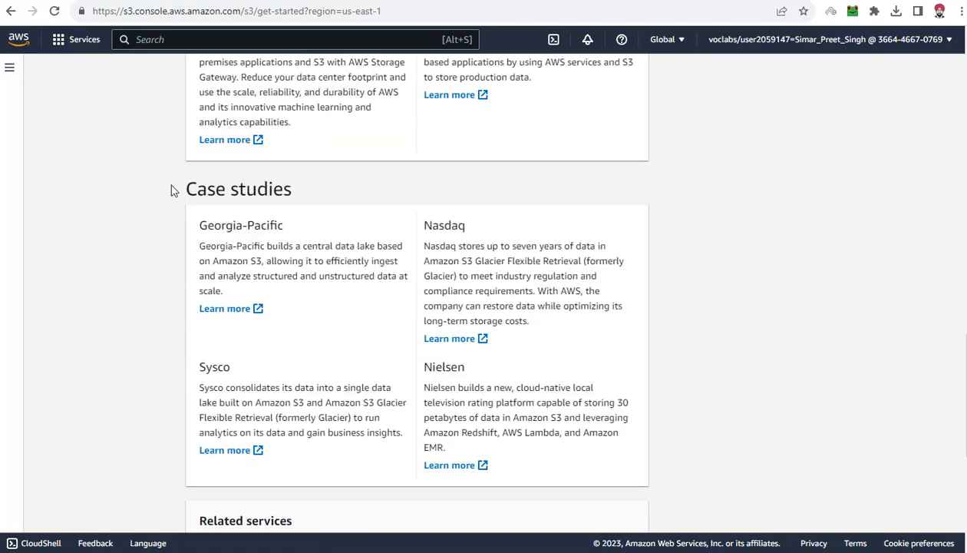
drag(174, 196, 333, 196)
scroll(333, 196, down, 4)
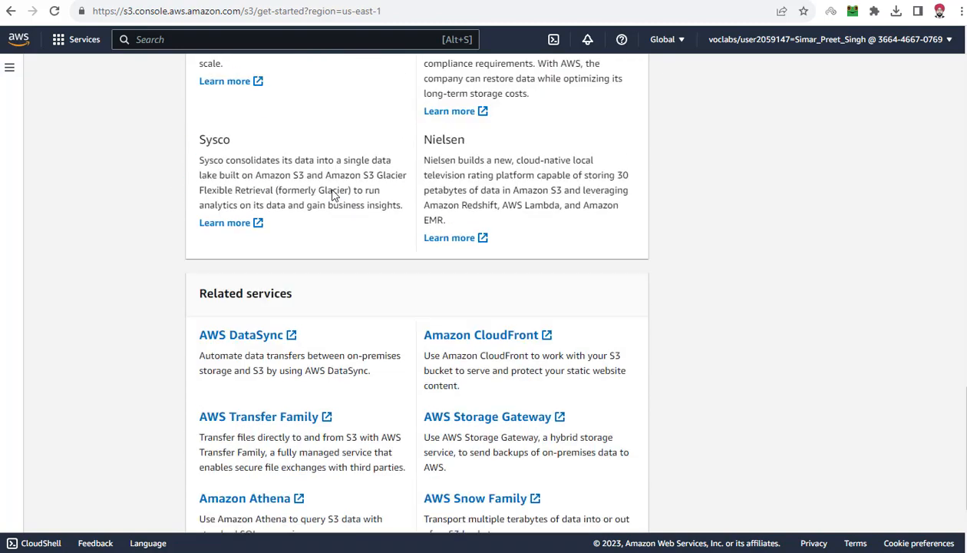
scroll(333, 196, up, 10)
scroll(333, 195, up, 10)
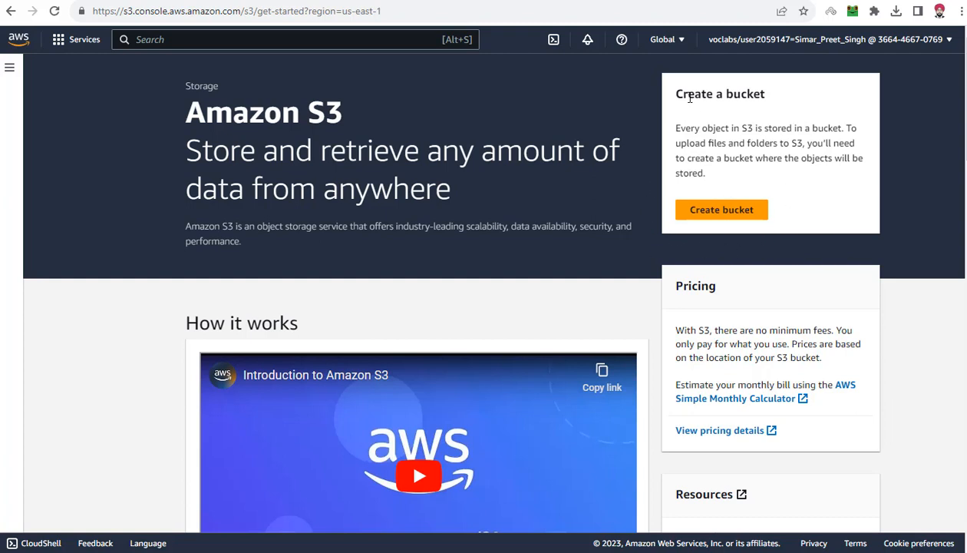
Start creating a new S3 bucket and name it e23simar.
drag(669, 100, 774, 102)
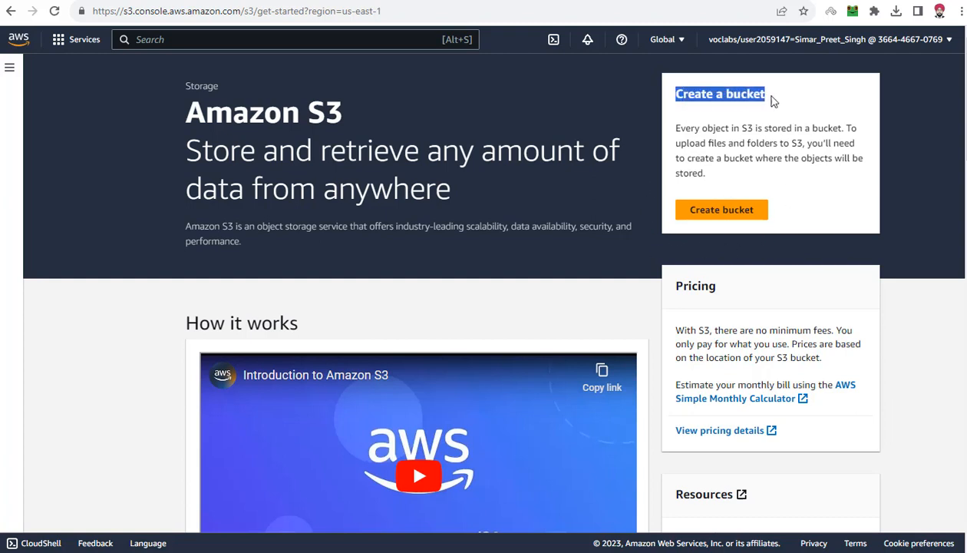
click(710, 219)
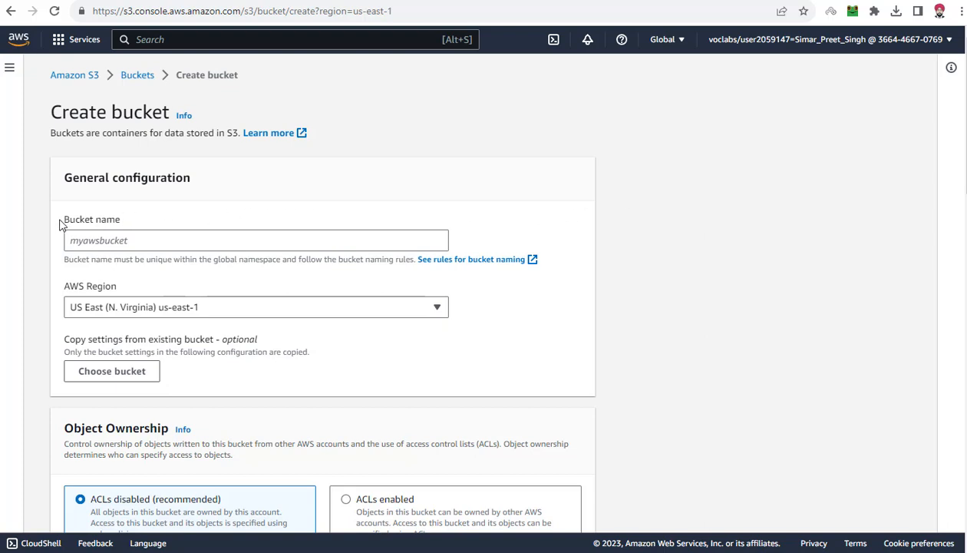
drag(61, 219, 156, 224)
click(155, 223)
click(150, 240)
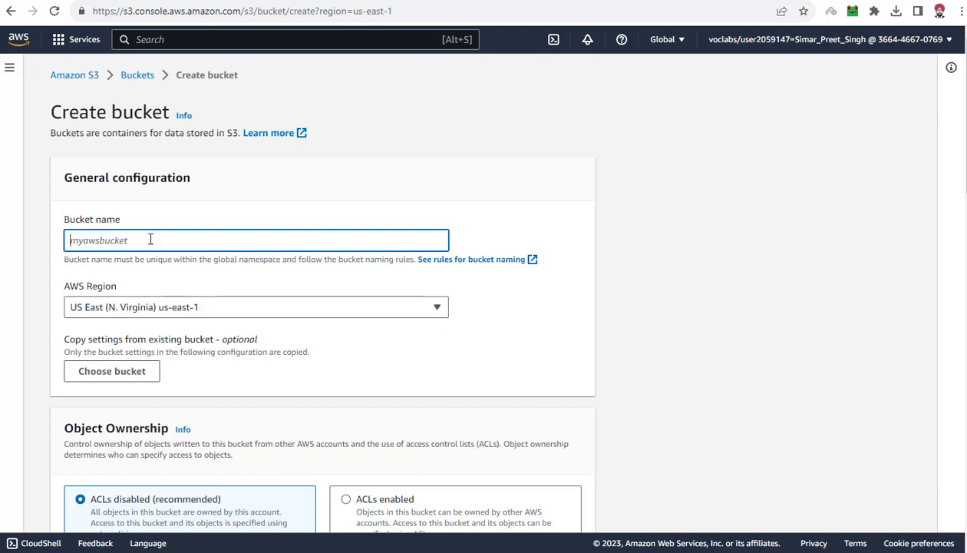
text(e23simar)
drag(127, 240, 61, 241)
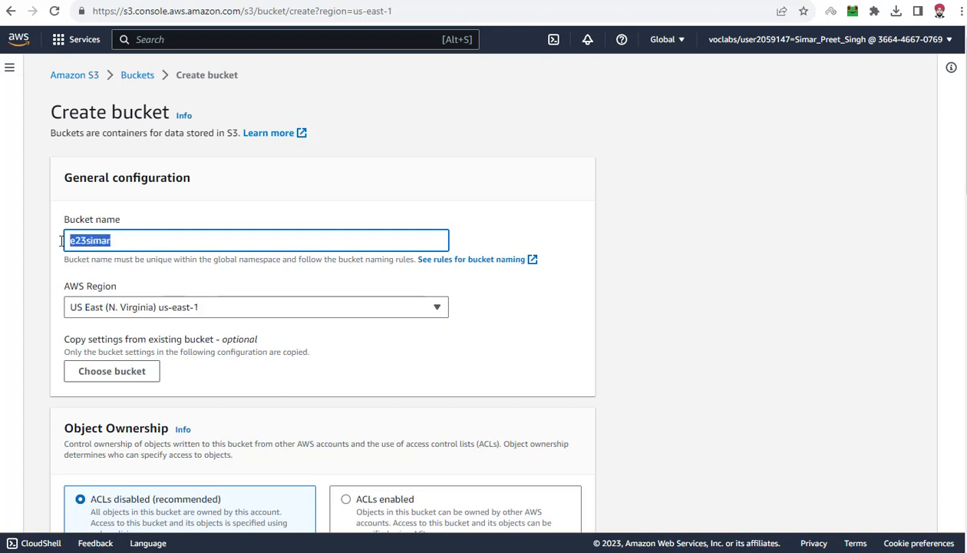
click(111, 241)
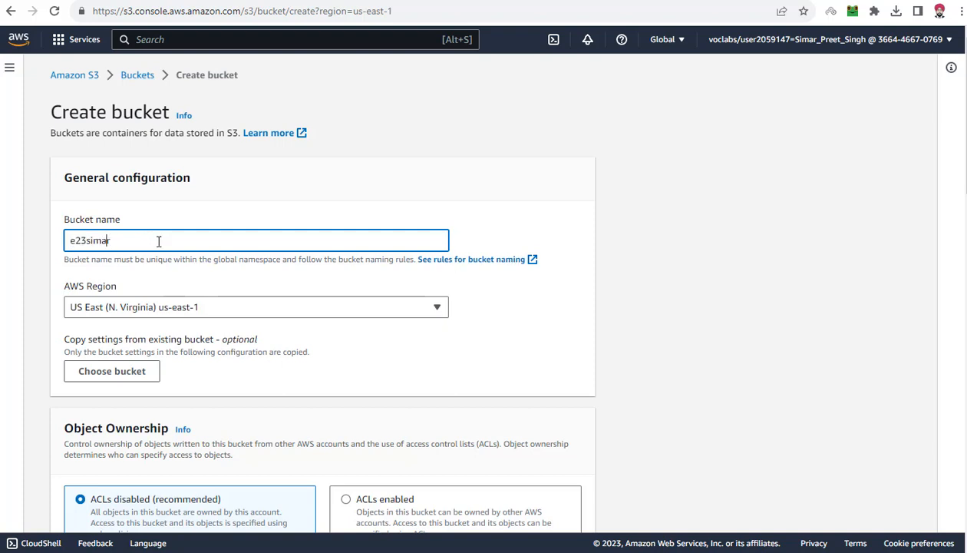
click(355, 223)
Switch the bucket's object ownership to ACLs enabled and back to ACLs disabled (recommended).
scroll(353, 222, down, 3)
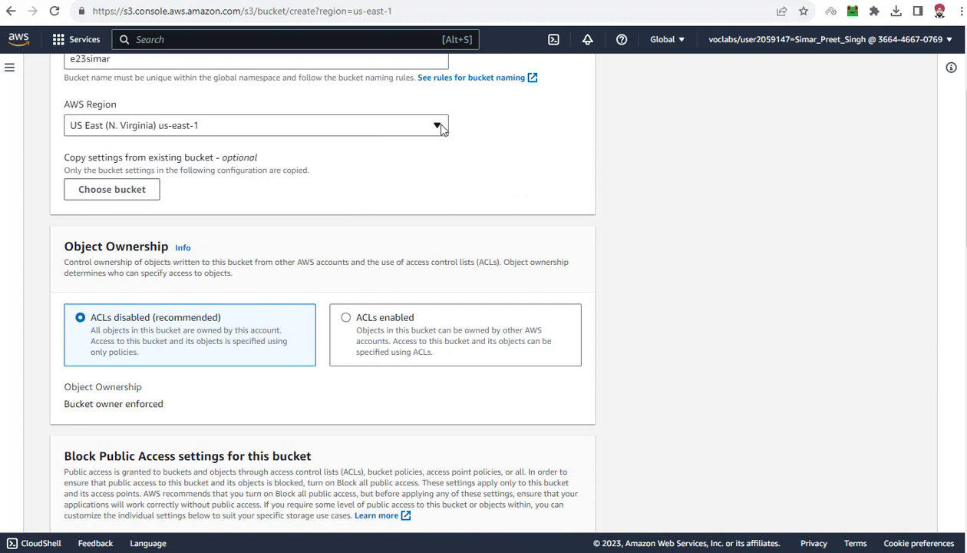
scroll(376, 195, down, 3)
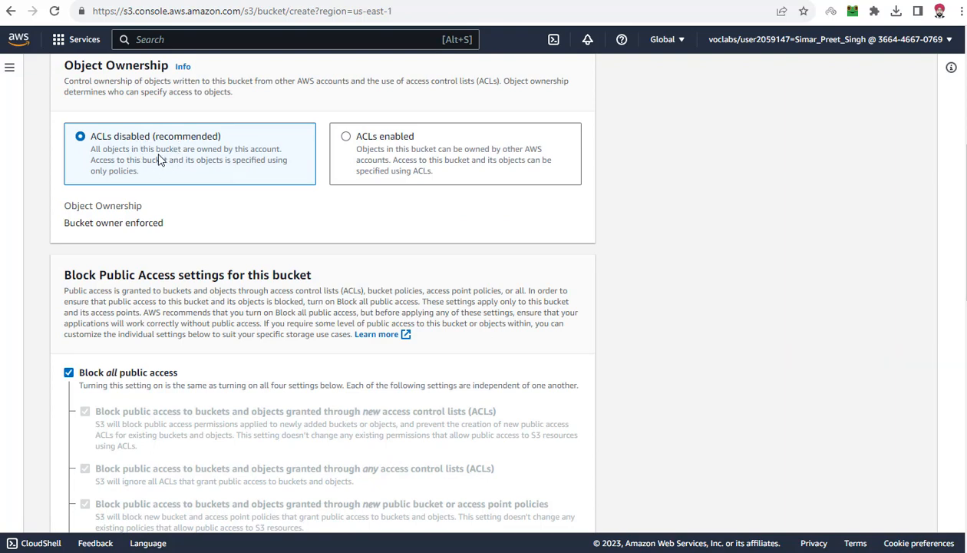
click(345, 136)
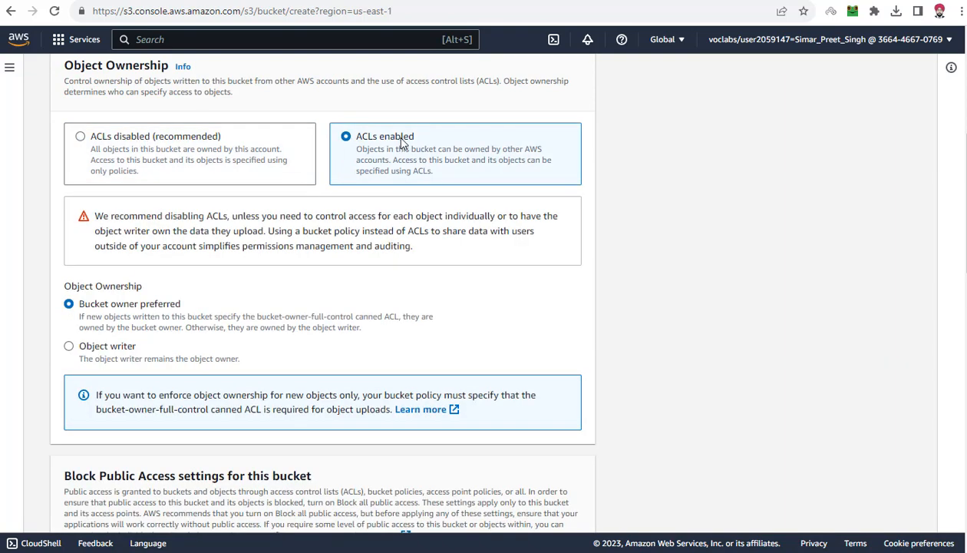
click(80, 137)
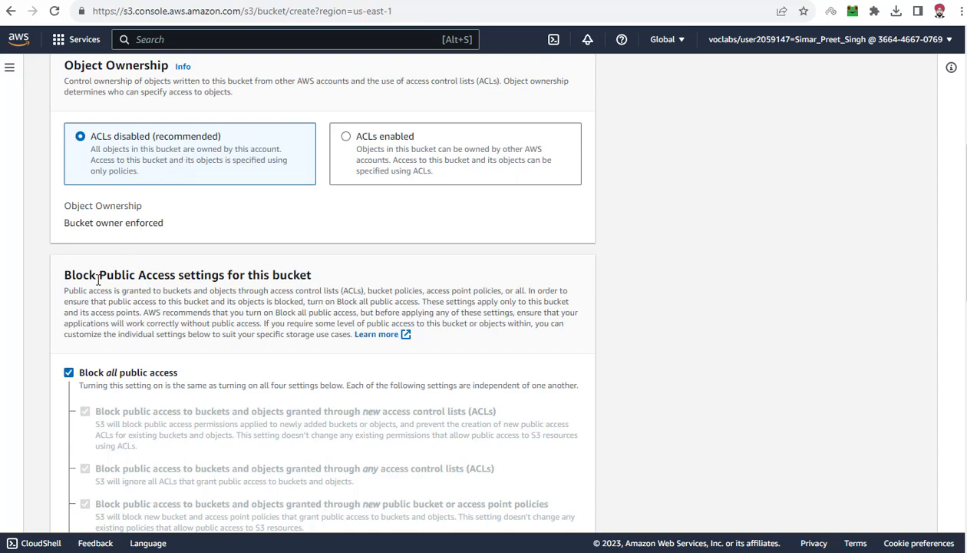
Turn off Block all public access for the bucket and acknowledge that the bucket and its objects might become public.
drag(83, 277, 315, 281)
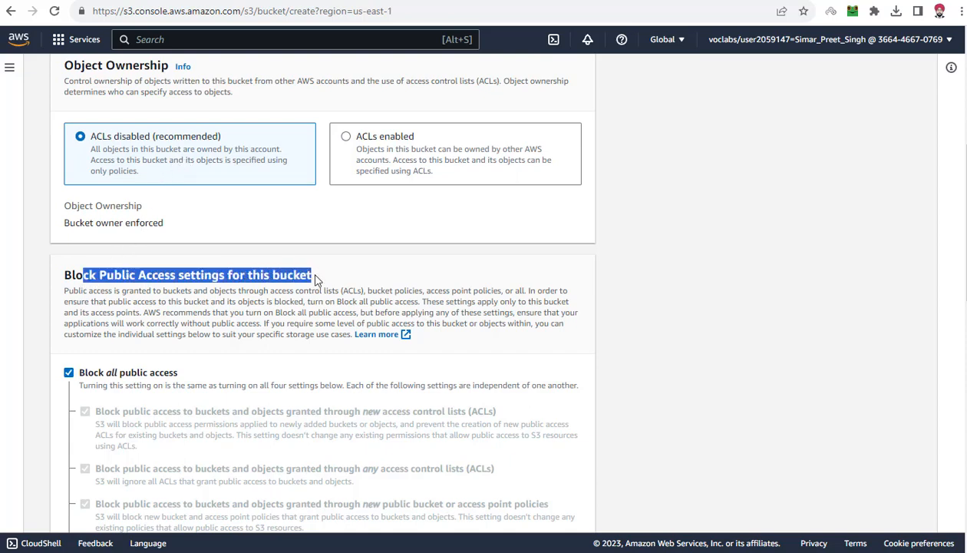
click(315, 281)
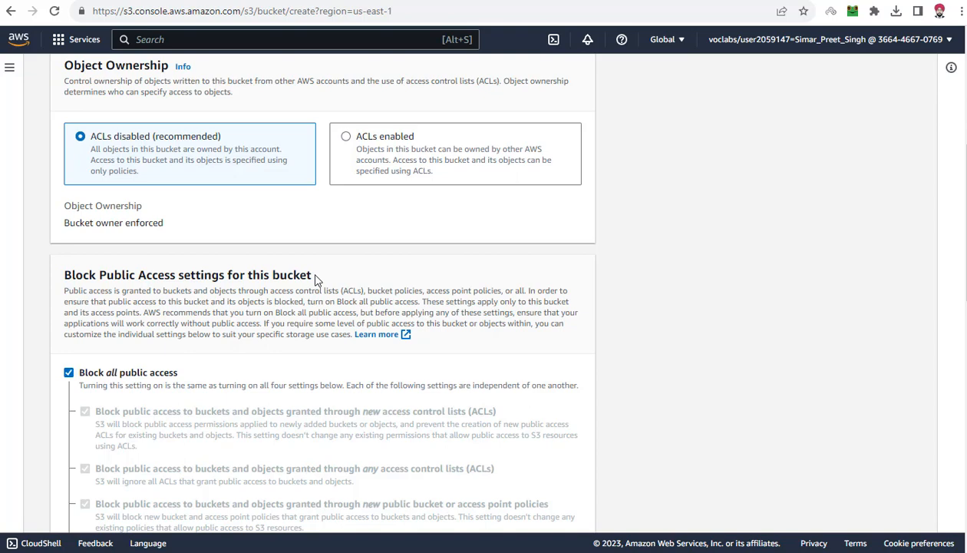
click(69, 373)
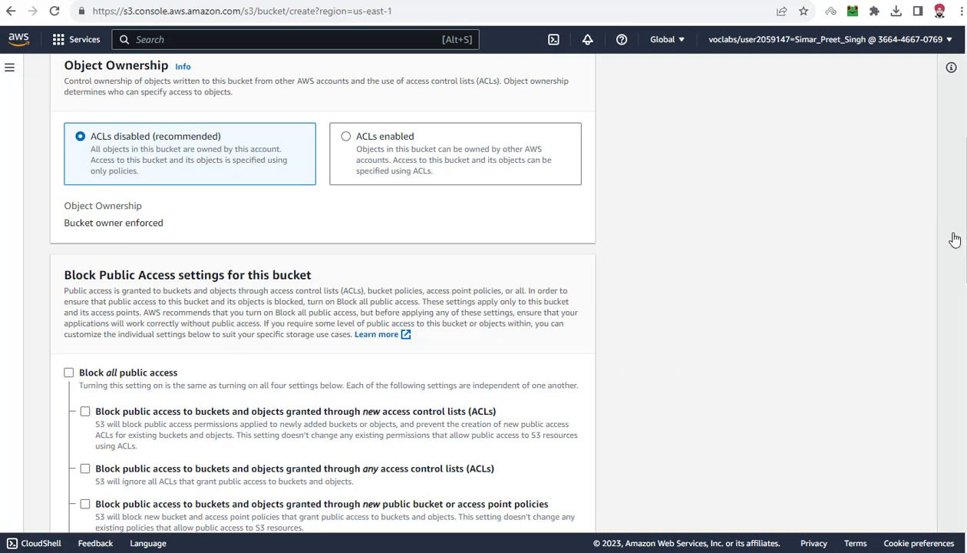
scroll(964, 254, down, 3)
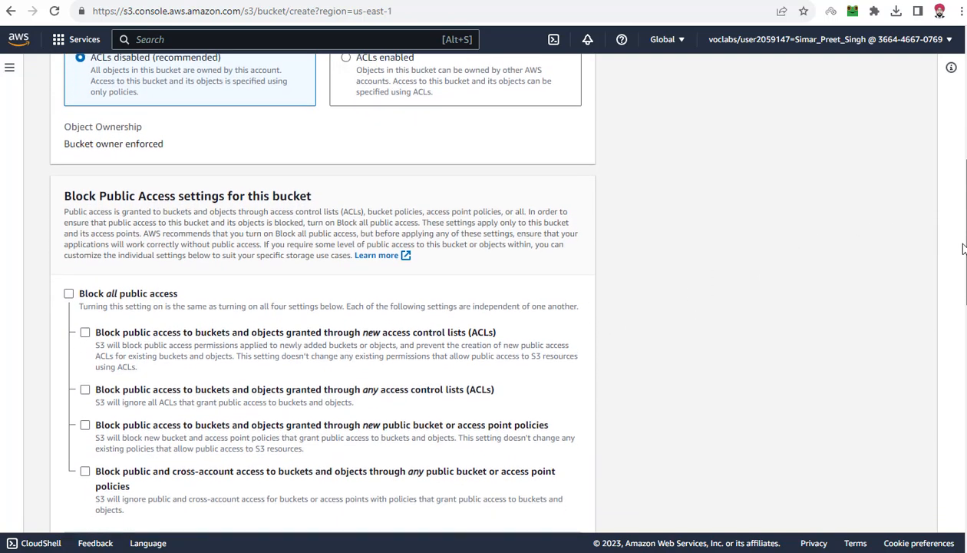
drag(963, 255, 963, 316)
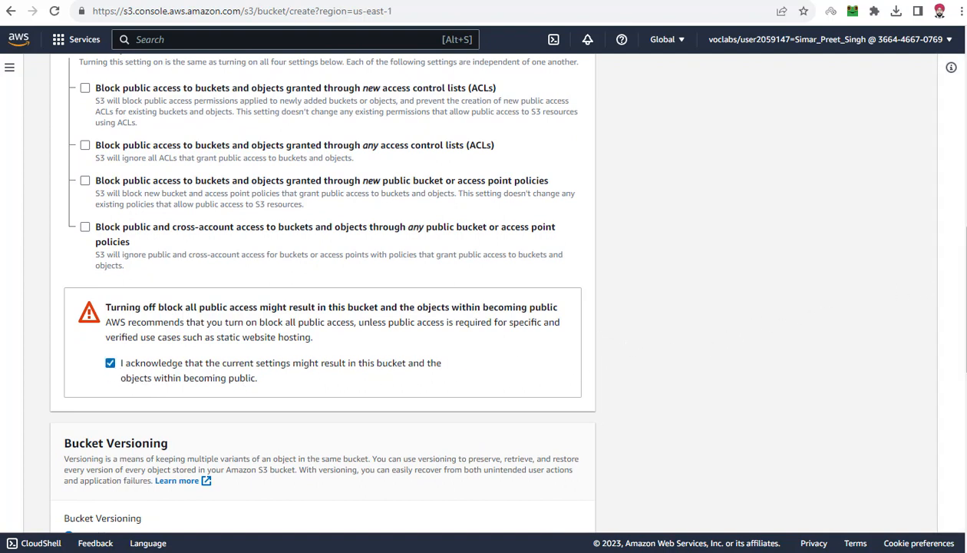
Create the bucket with versioning set to Disable and the default SSE-S3 encryption.
drag(965, 289, 965, 358)
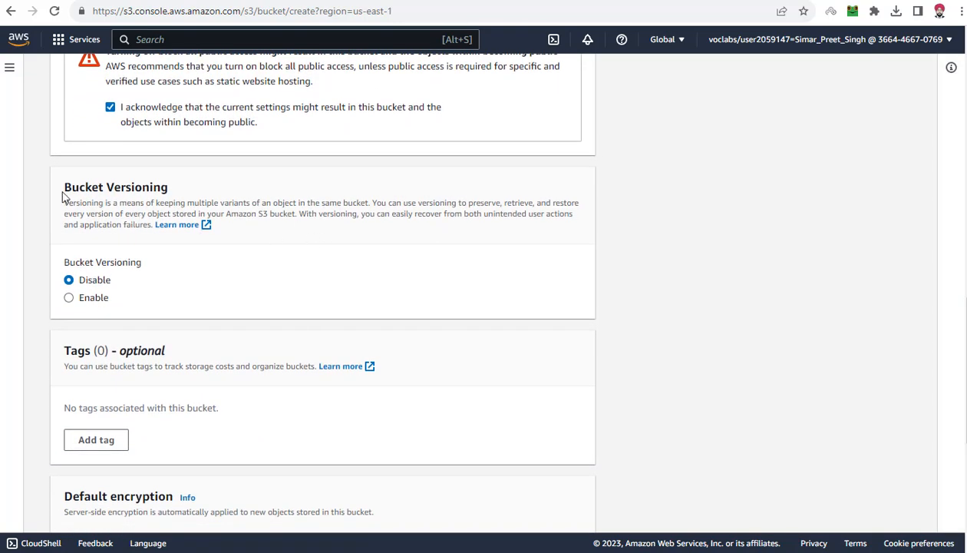
drag(62, 198, 172, 193)
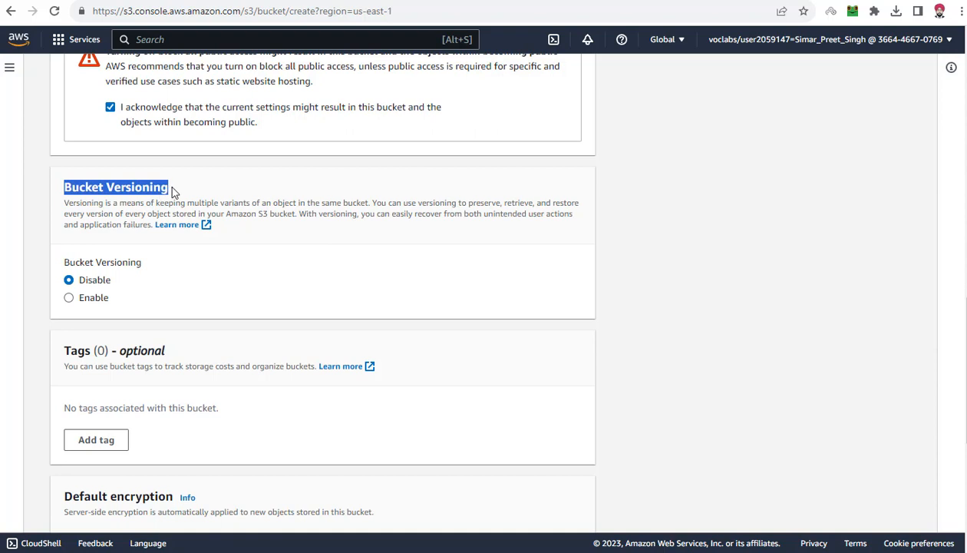
click(99, 284)
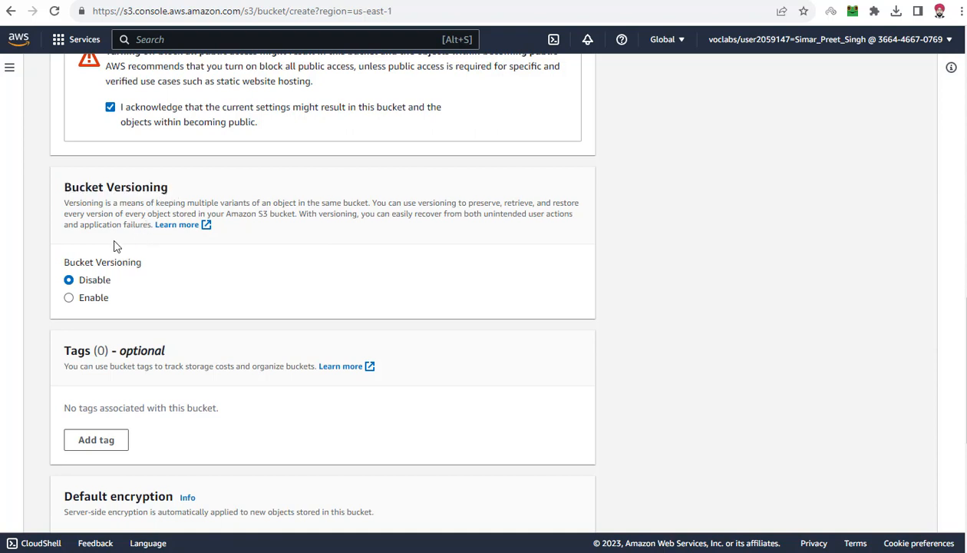
scroll(133, 229, down, 3)
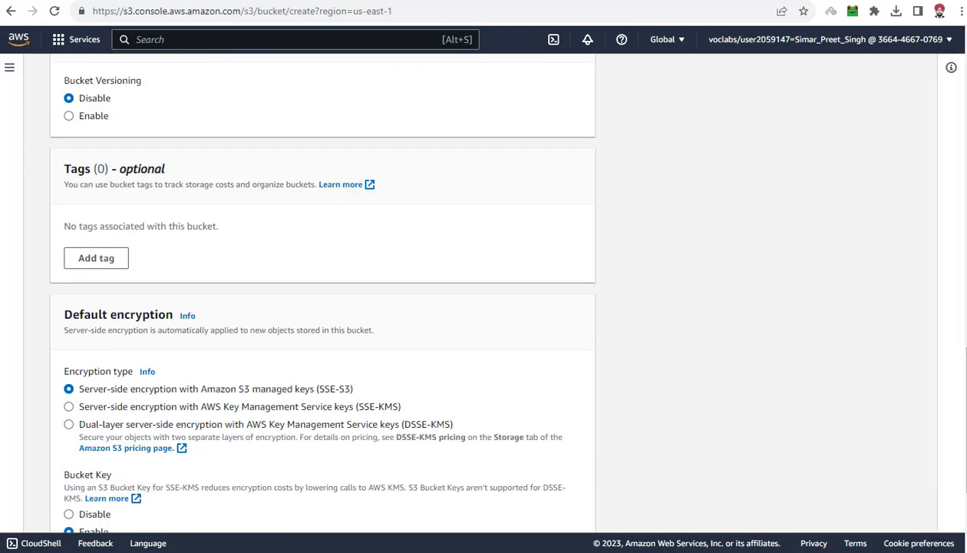
drag(965, 362, 965, 408)
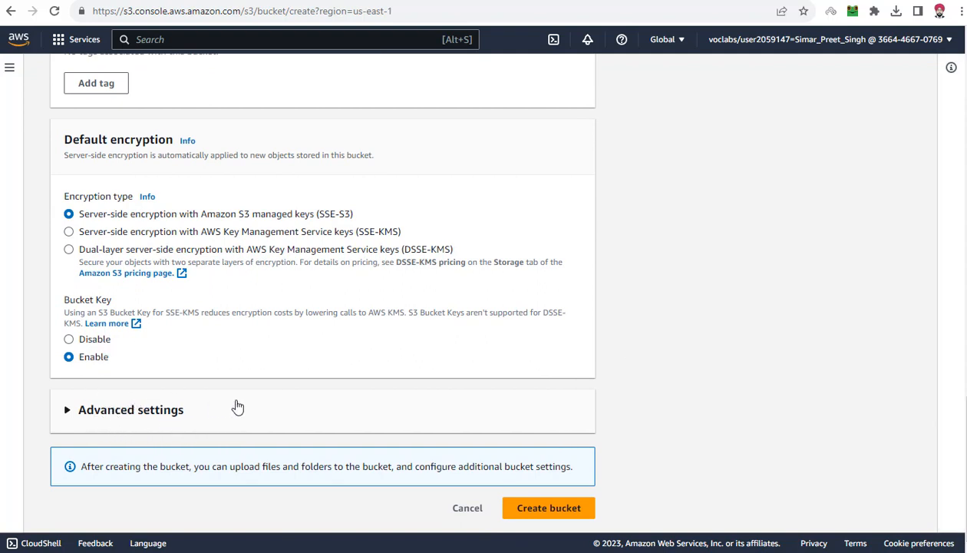
click(566, 508)
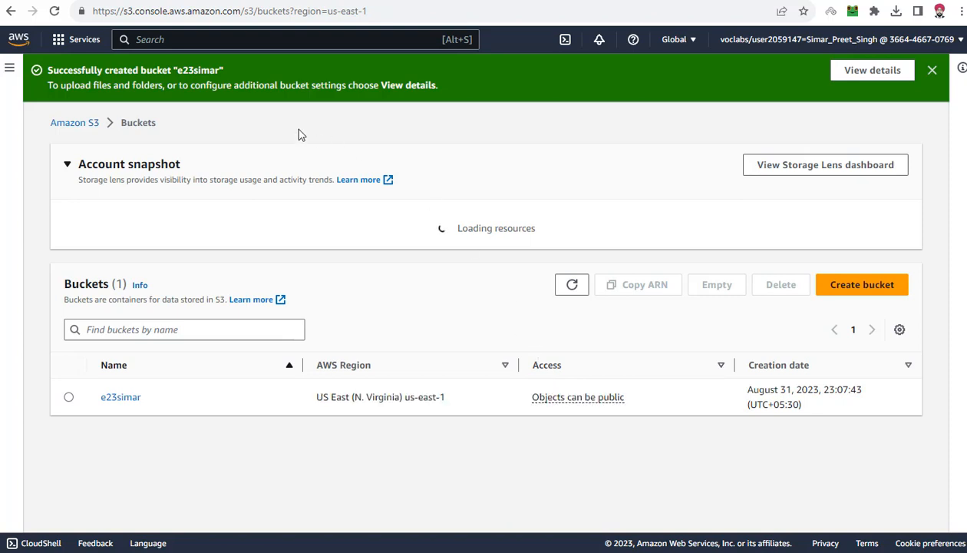
Open the newly created e23simar bucket from the bucket list.
drag(47, 70, 228, 70)
click(227, 74)
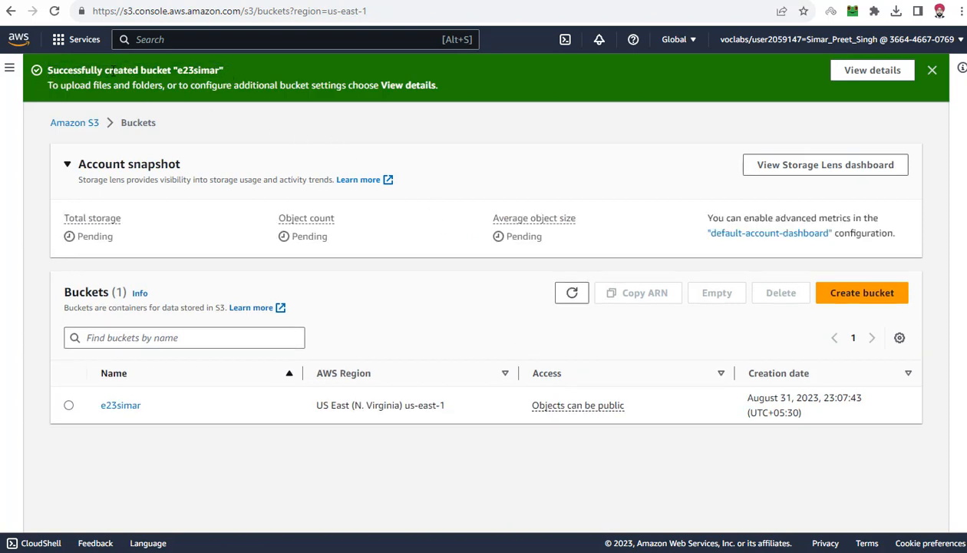
drag(111, 70, 198, 70)
click(219, 68)
drag(65, 300, 234, 432)
click(234, 431)
click(120, 405)
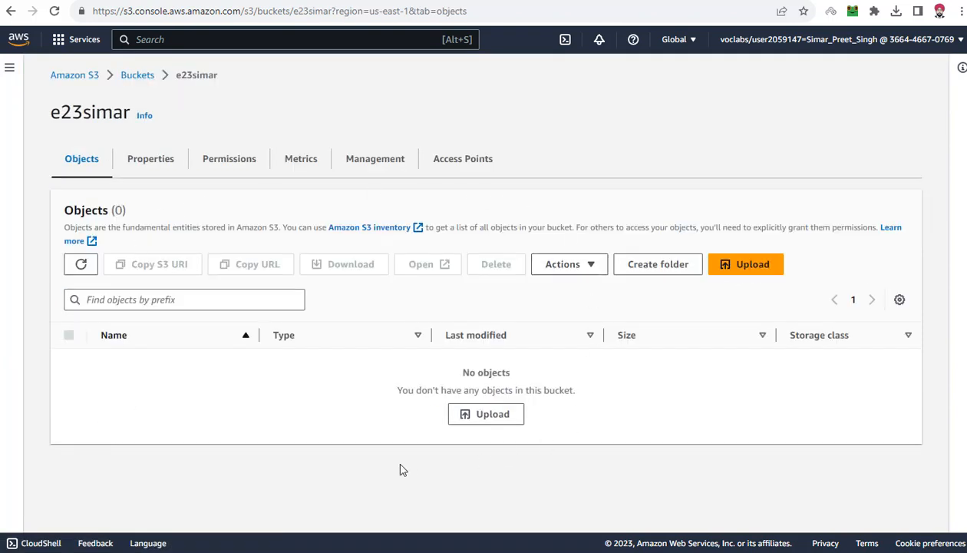
drag(443, 374, 591, 397)
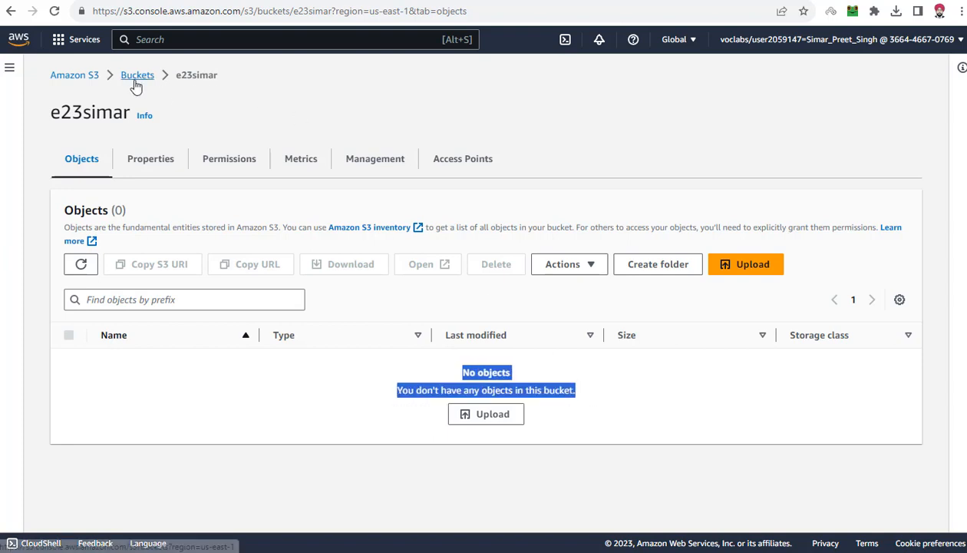
drag(40, 80, 220, 82)
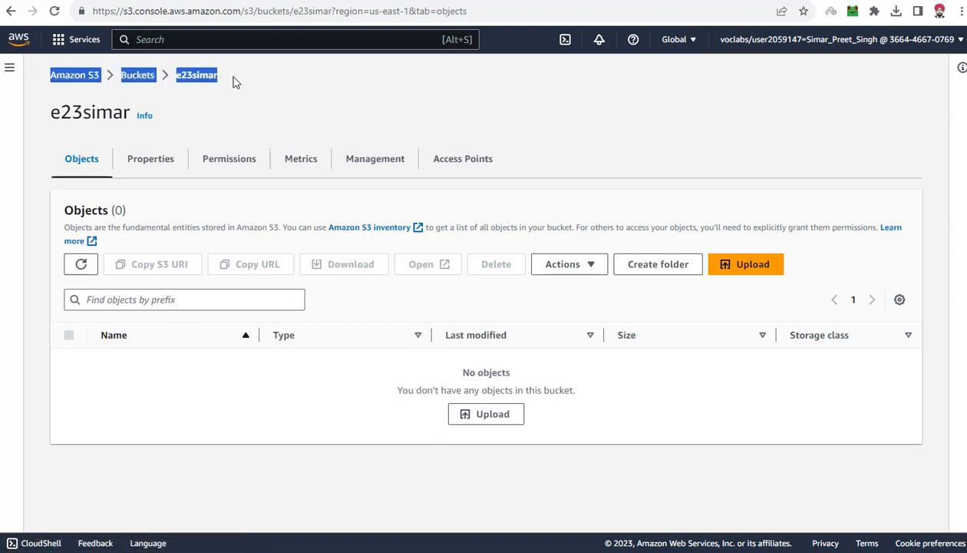
click(230, 79)
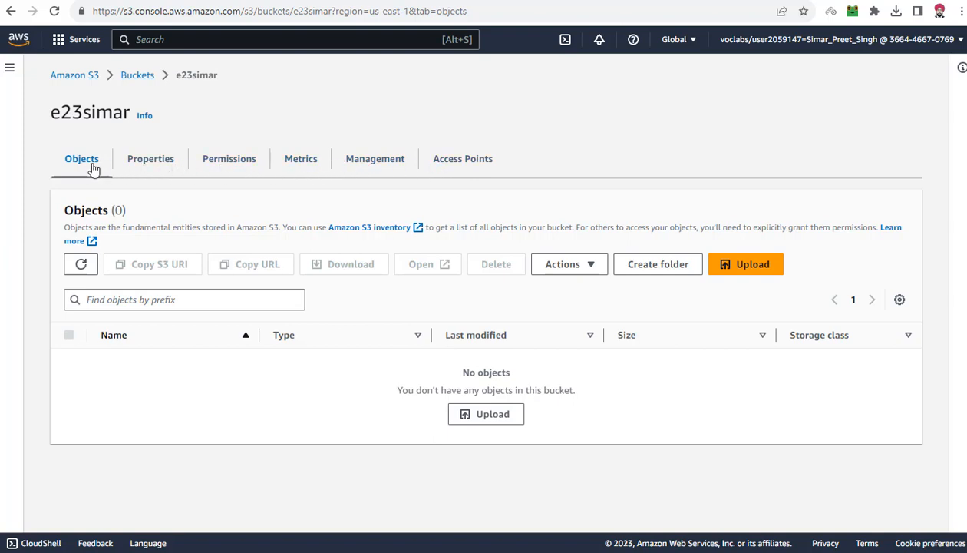
drag(442, 356, 572, 385)
click(575, 386)
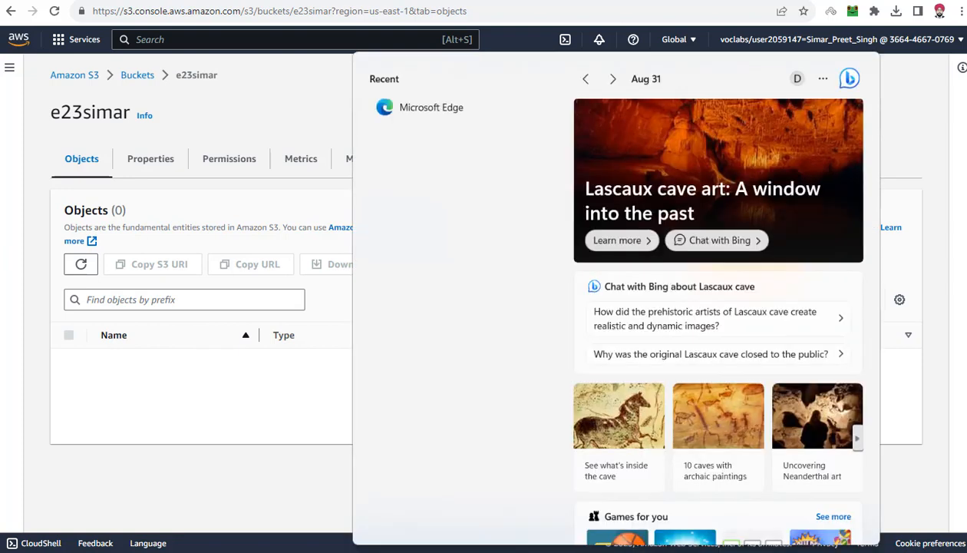
Open Notepad and write "This is Amazon S3 Service." in a blank document.
text(notepad)
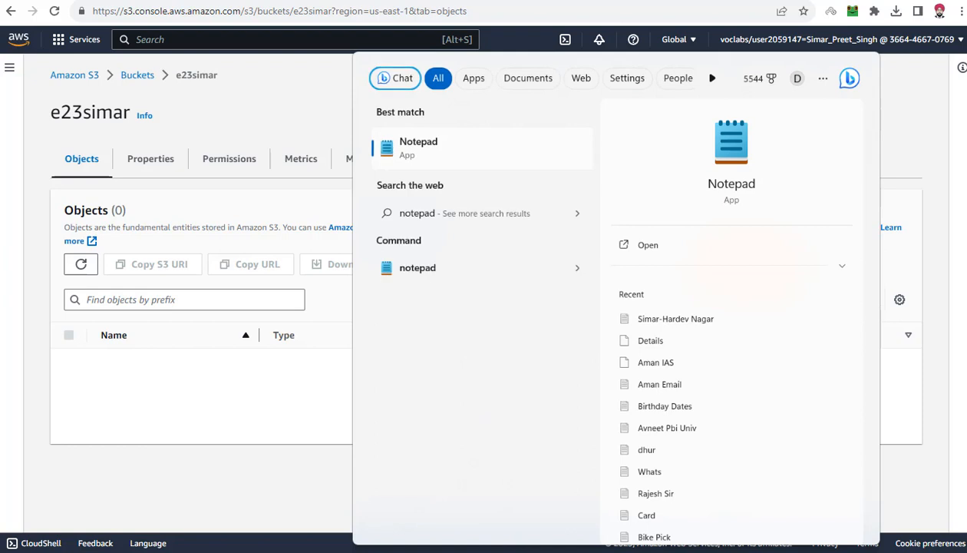
key(Return)
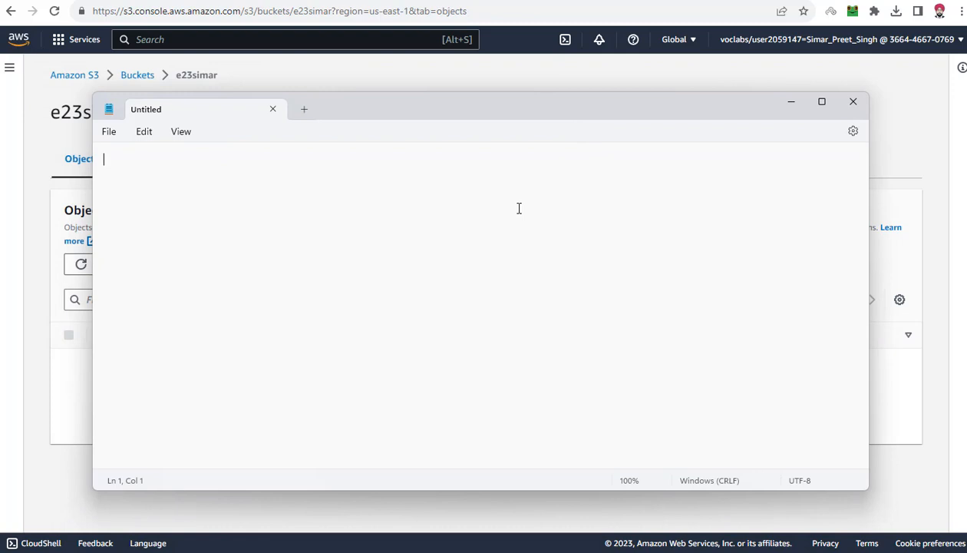
text(This is )
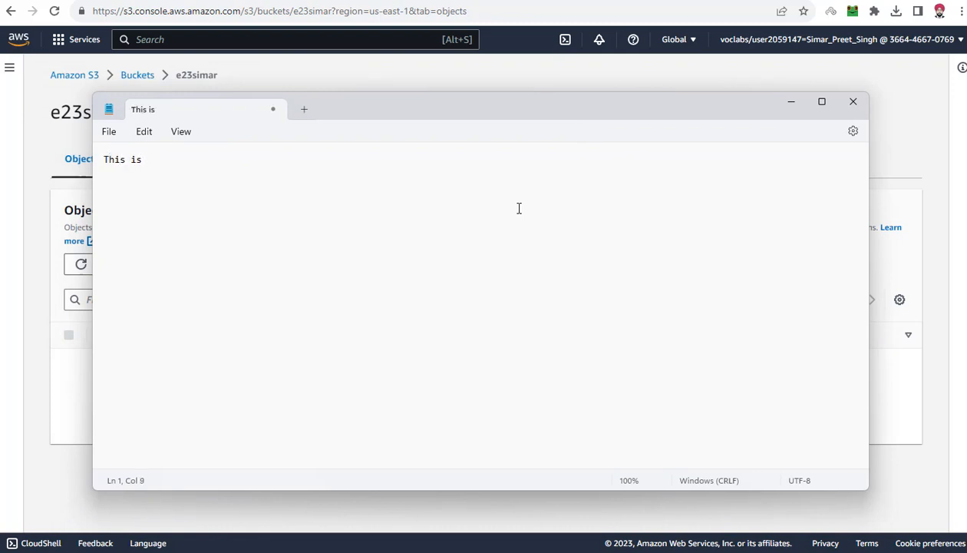
text(Amazon S3 Serv)
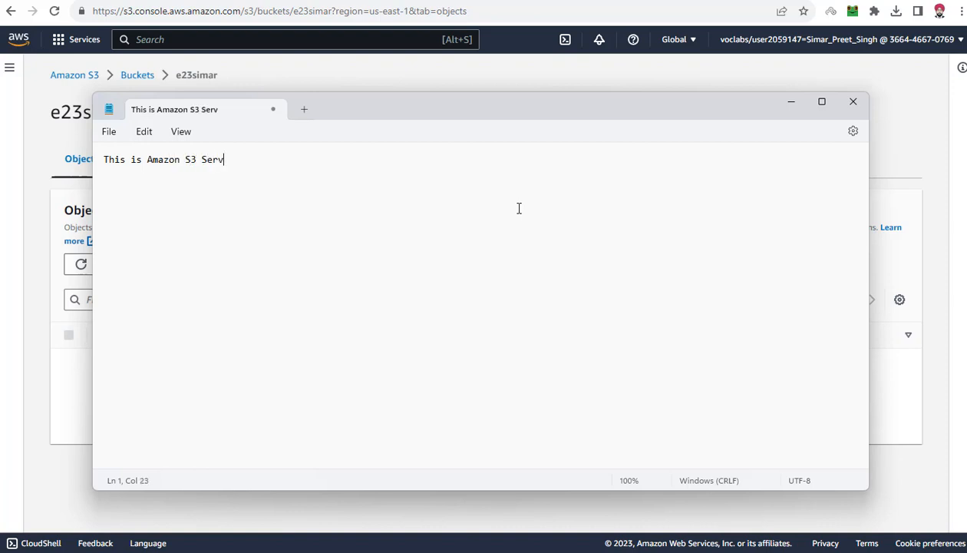
text(ice.)
Save the text document to the Desktop as MyLab1 and return to the S3 bucket page in the browser.
click(109, 131)
click(129, 247)
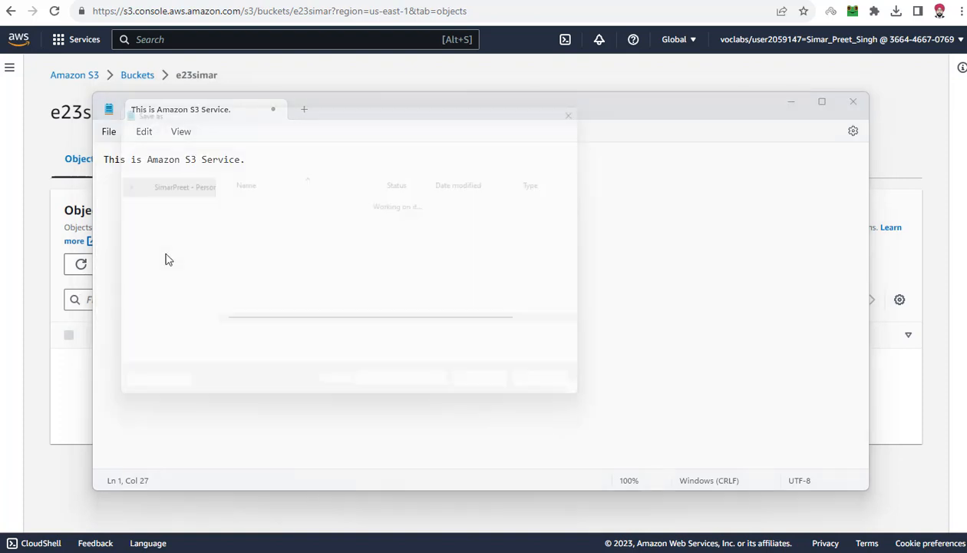
click(155, 270)
click(259, 347)
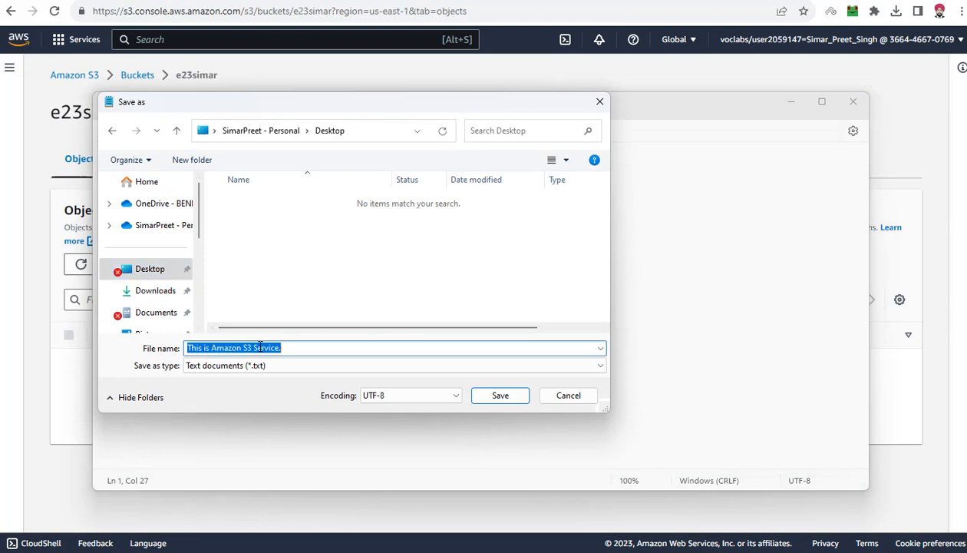
text(MyLab1)
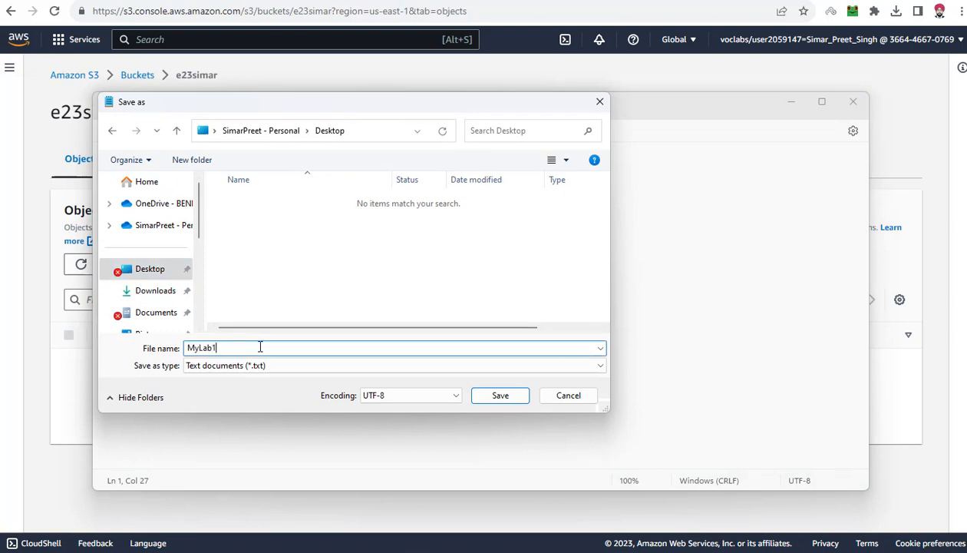
click(499, 397)
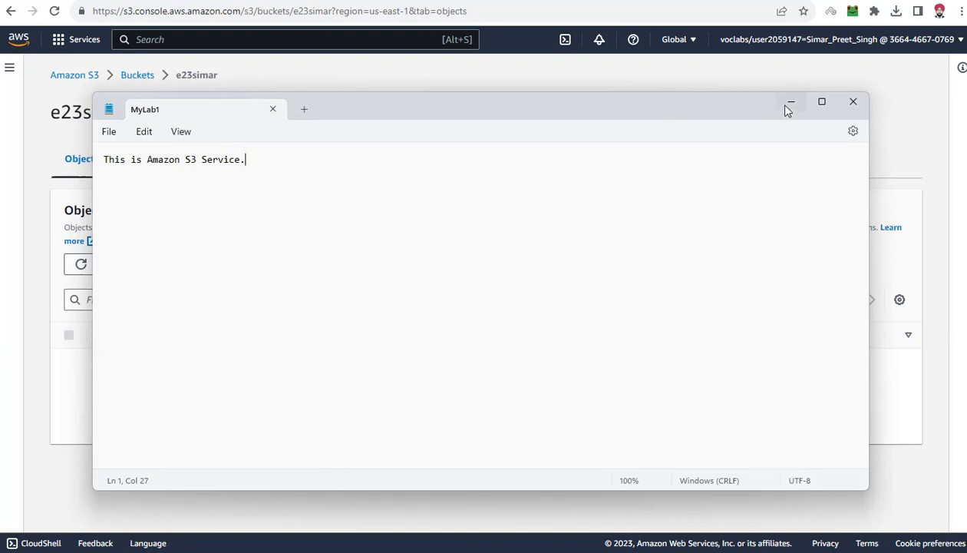
click(749, 83)
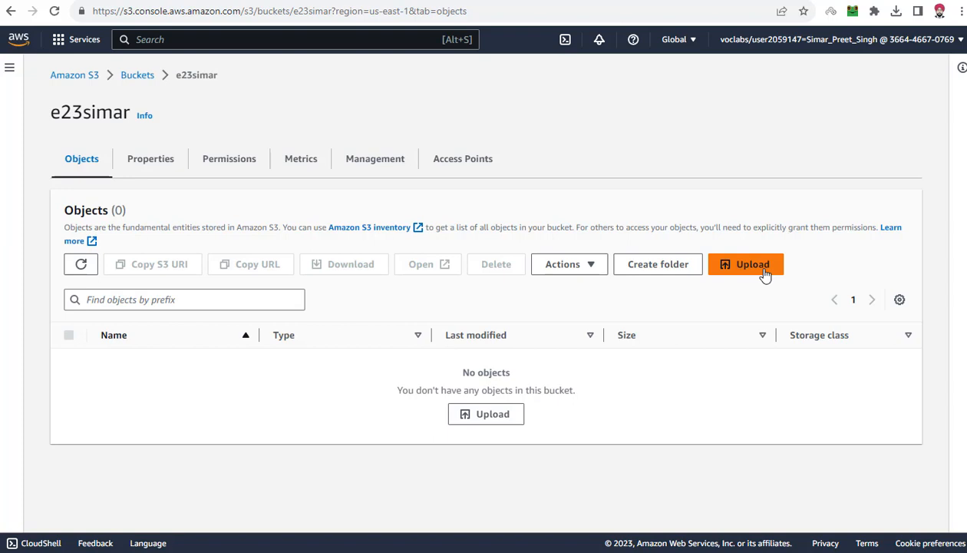
Start an upload to the bucket and add the MyLab1 text file from the Desktop.
drag(37, 121, 127, 115)
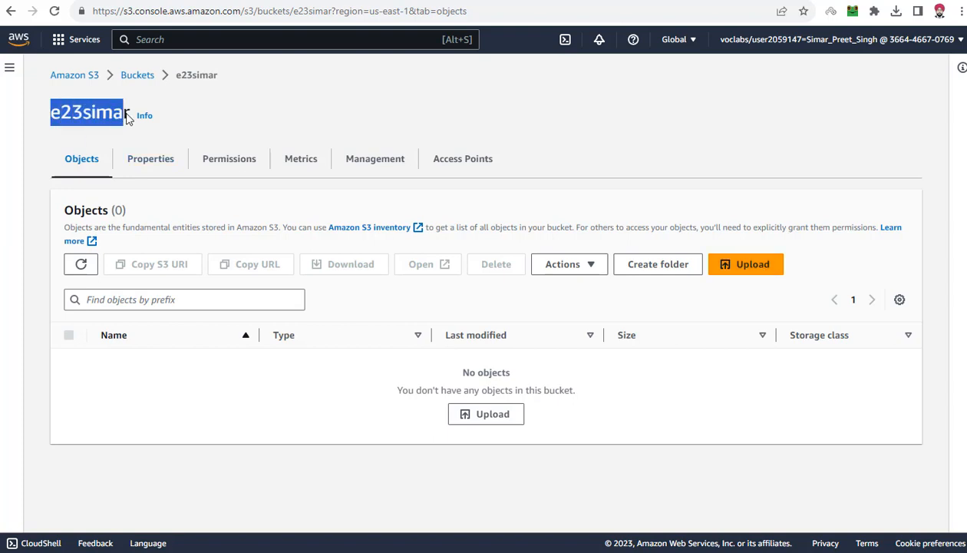
click(215, 123)
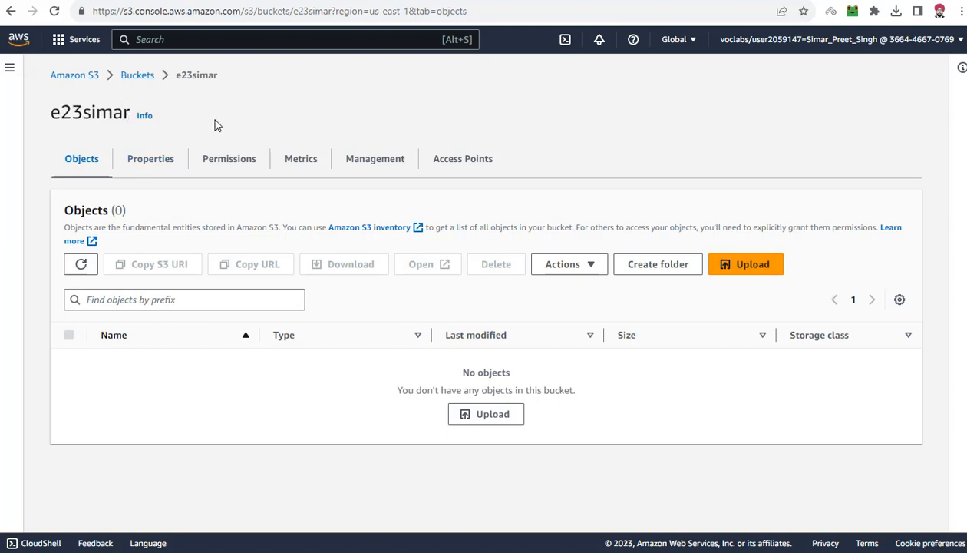
click(739, 265)
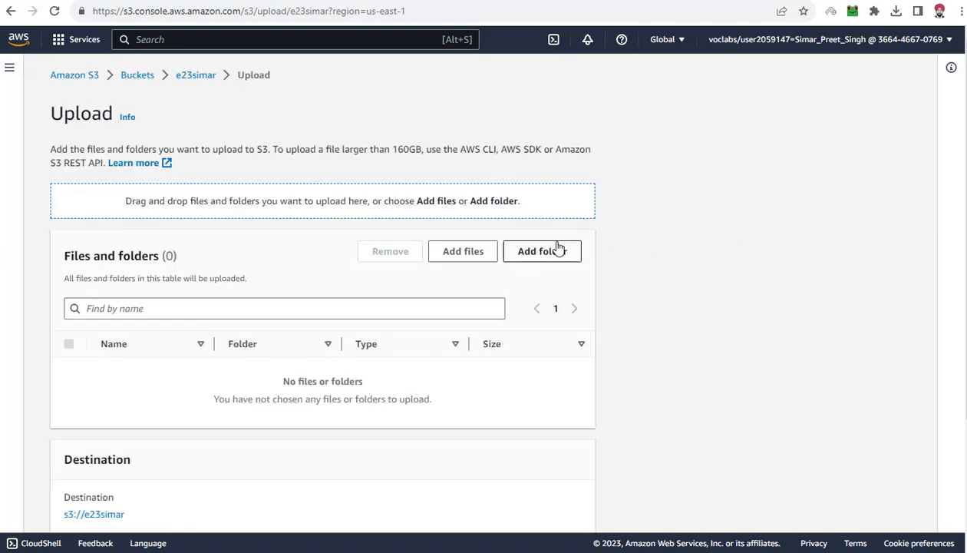
click(467, 252)
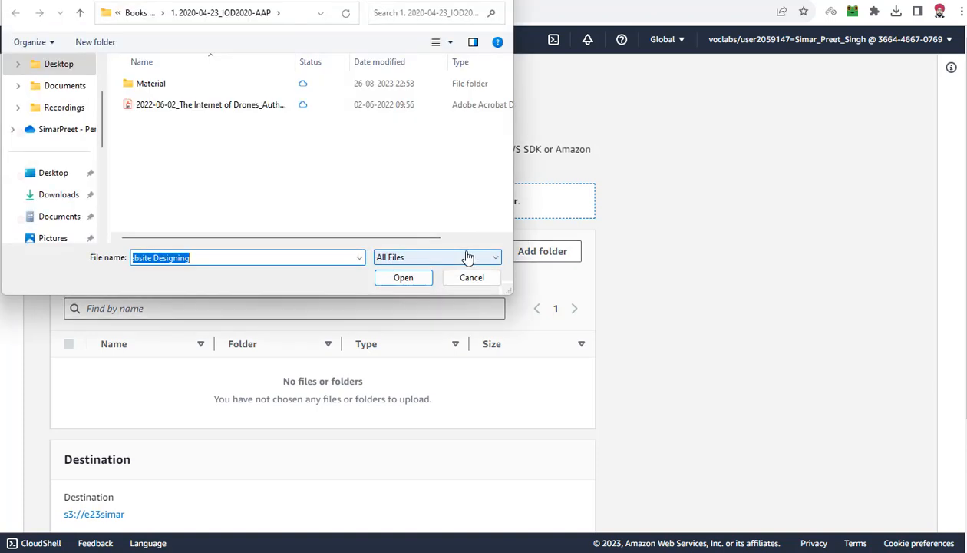
click(50, 174)
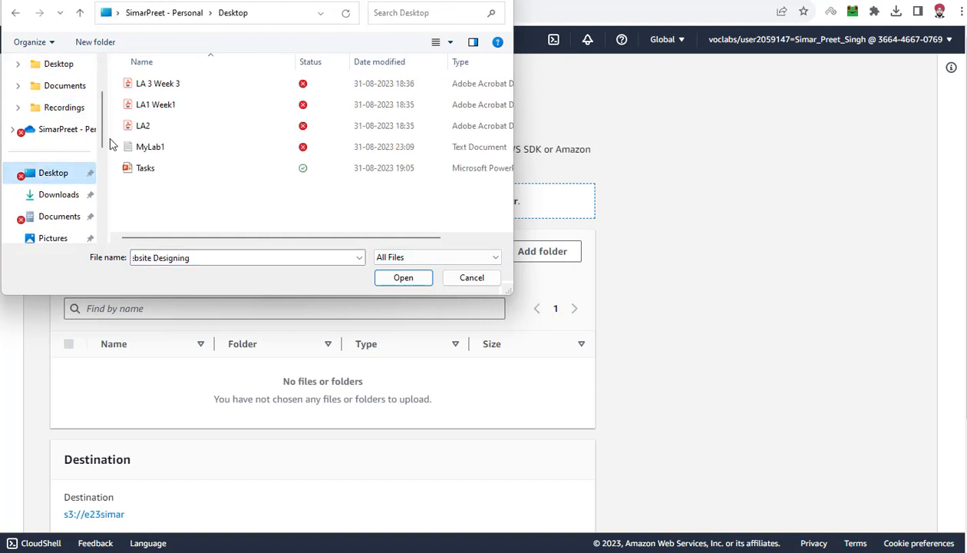
double_click(141, 148)
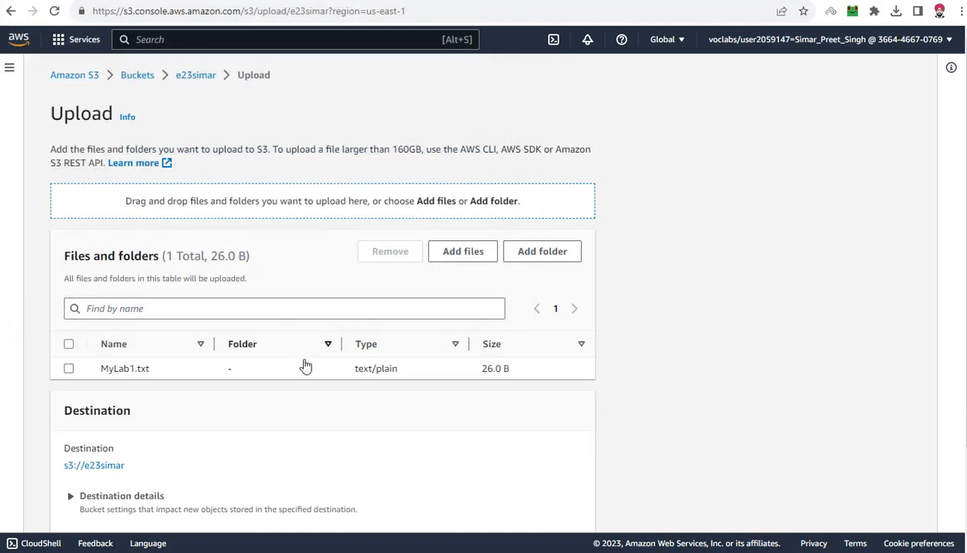
Check the listed file and destination, upload MyLab1.txt to the bucket, and close the upload status page.
drag(103, 369, 162, 369)
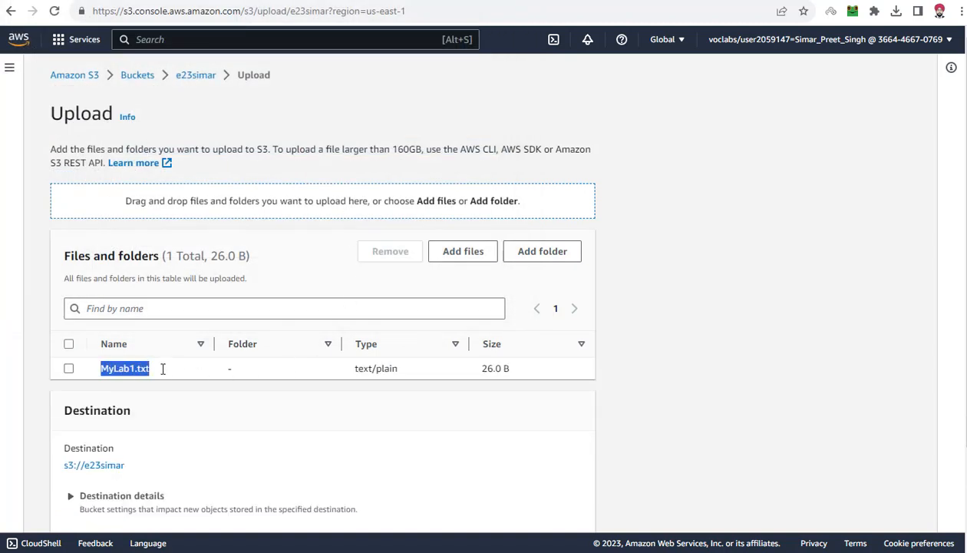
scroll(162, 374, down, 2)
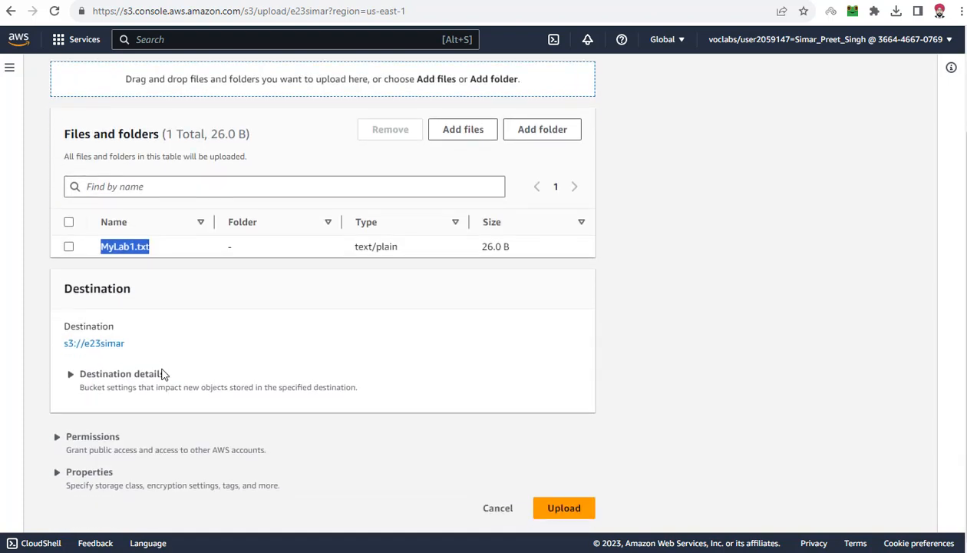
click(156, 254)
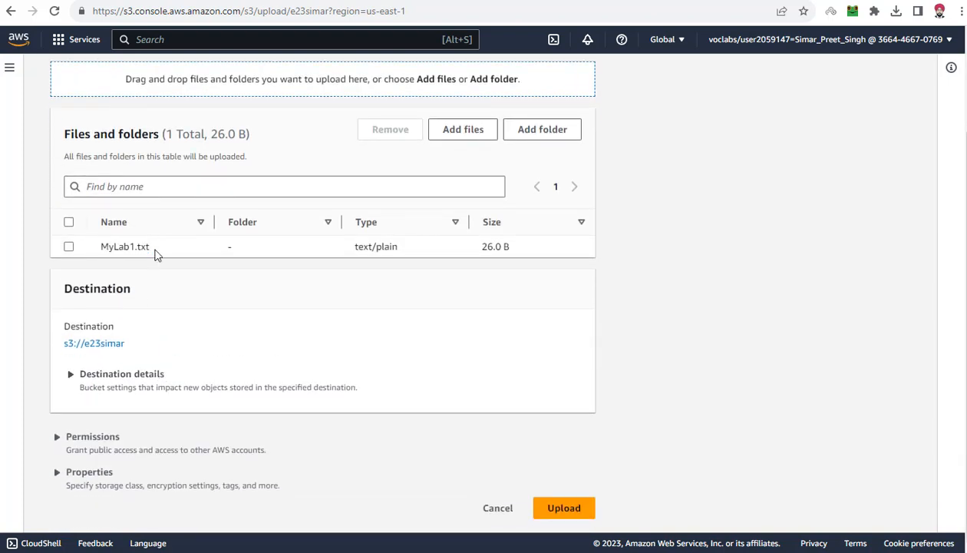
double_click(70, 332)
drag(64, 343, 141, 342)
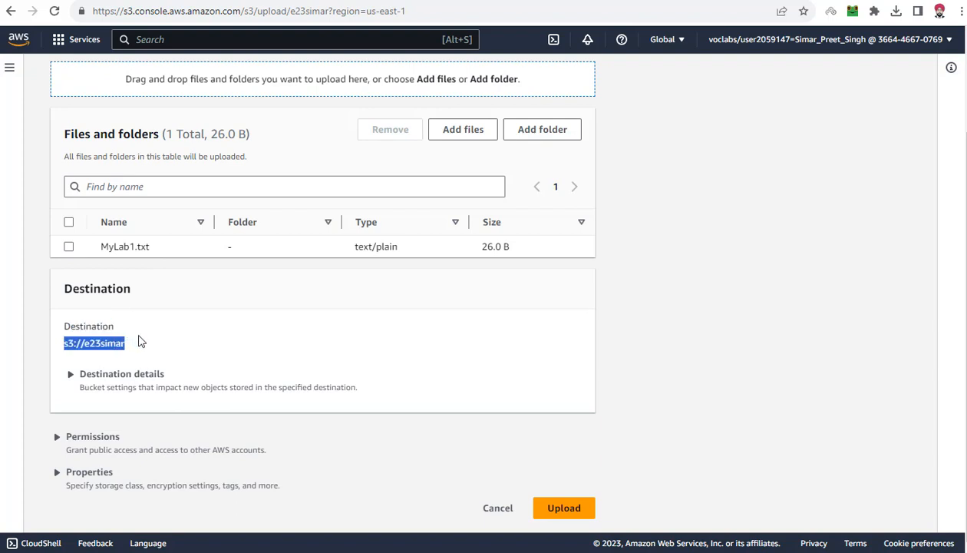
click(157, 341)
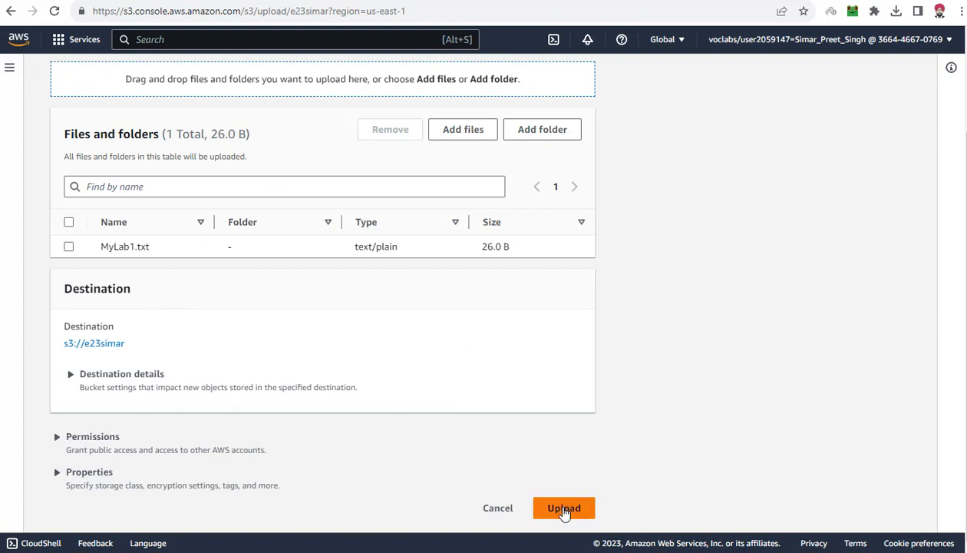
click(564, 509)
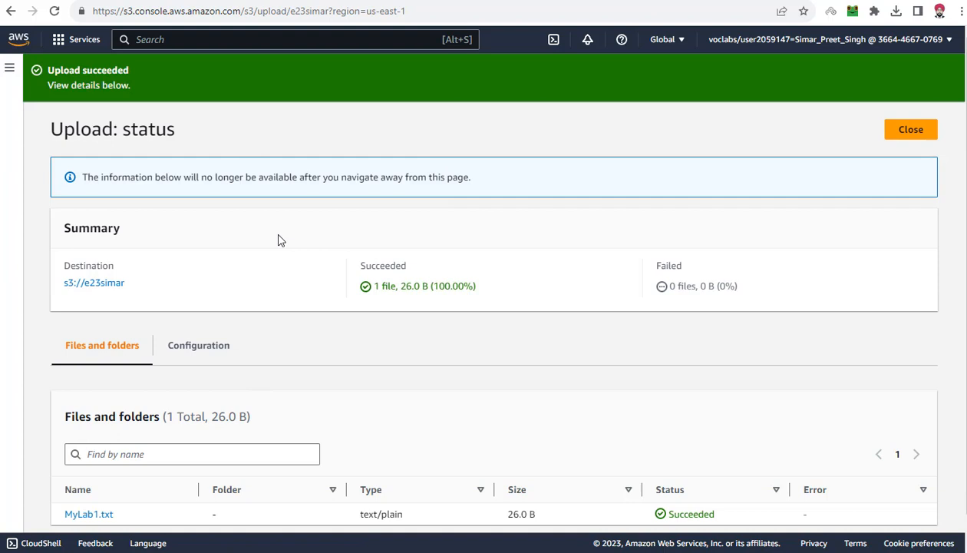
drag(48, 71, 149, 68)
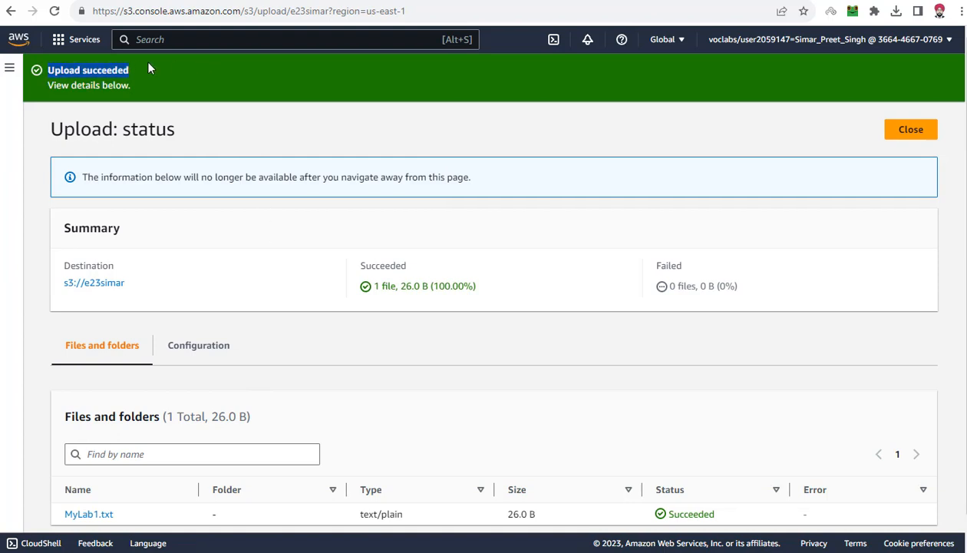
click(907, 134)
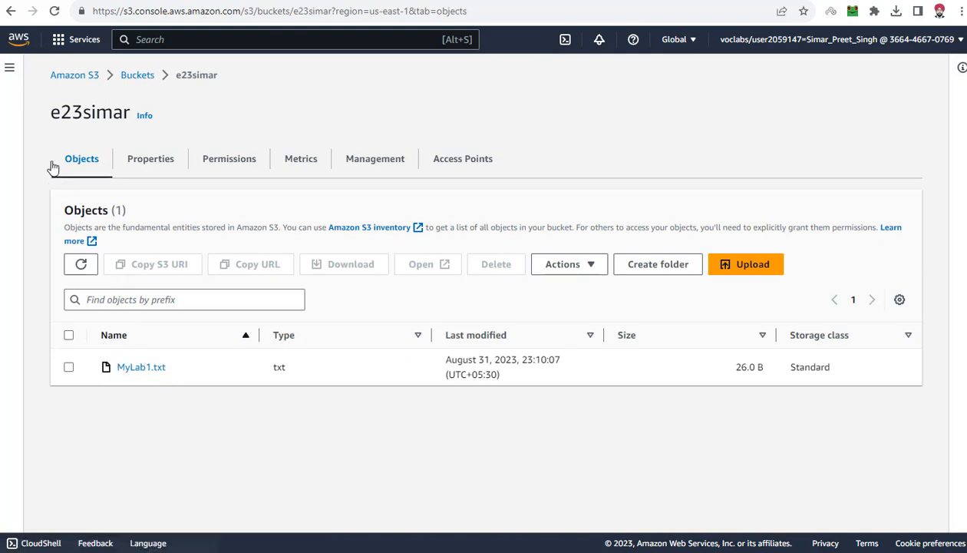
Open the MyLab1.txt object from the bucket and examine its overview, including the Object URL.
drag(45, 119, 128, 117)
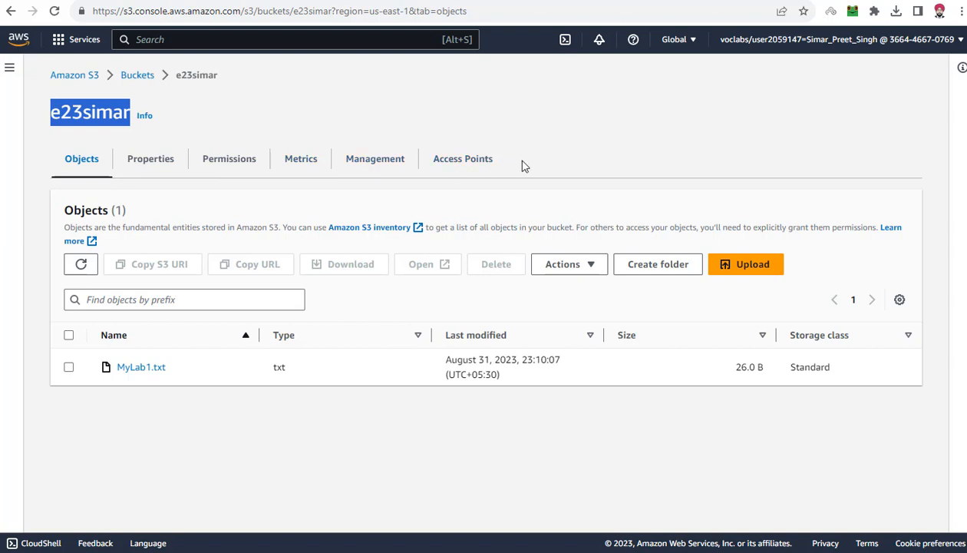
drag(520, 163, 53, 159)
click(37, 234)
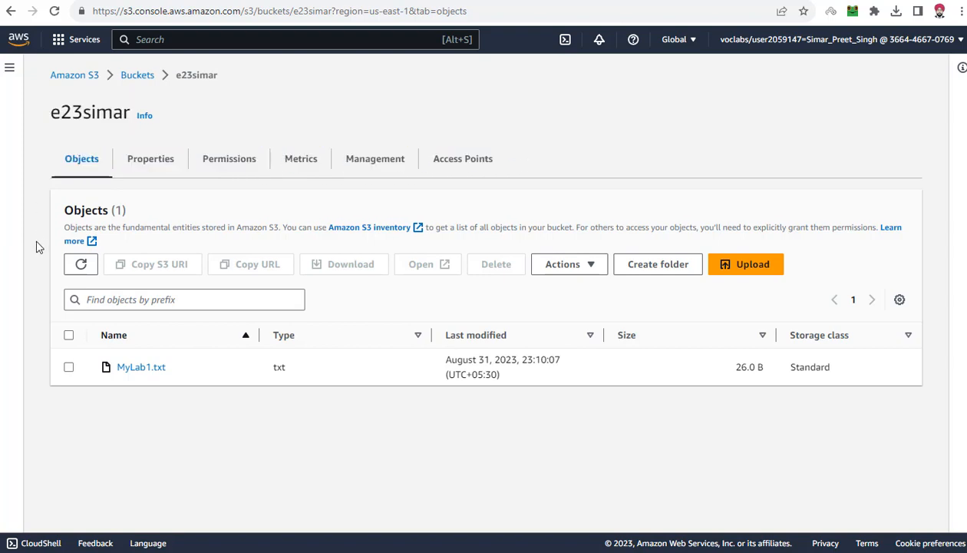
click(146, 368)
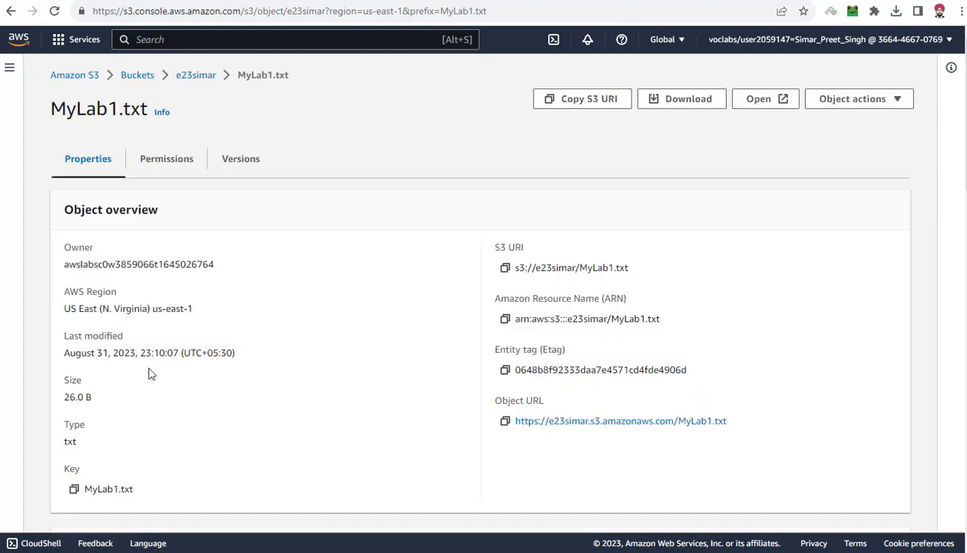
drag(79, 246, 766, 479)
click(771, 479)
drag(496, 405, 559, 407)
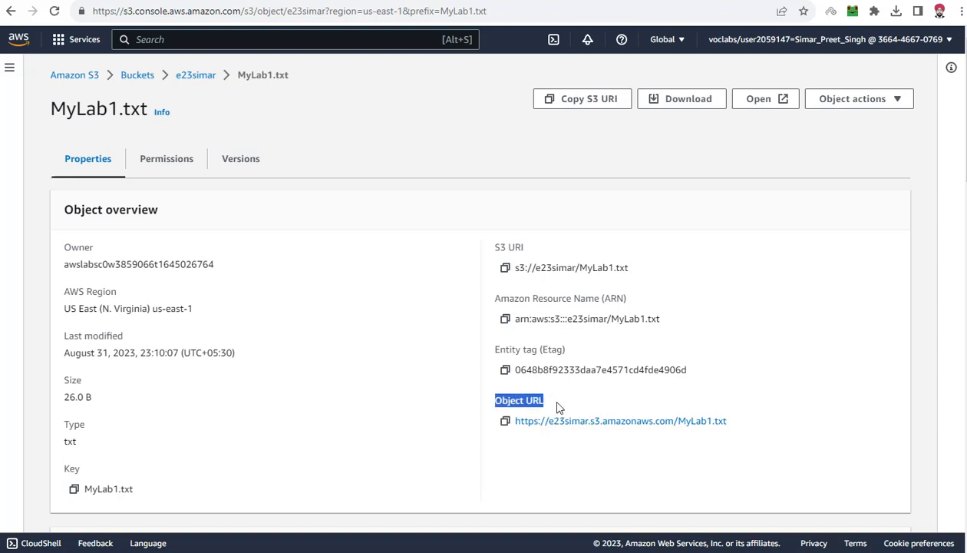
Open the Object URL of MyLab1.txt, examine the response in the browser, and return to the object's details page.
click(622, 423)
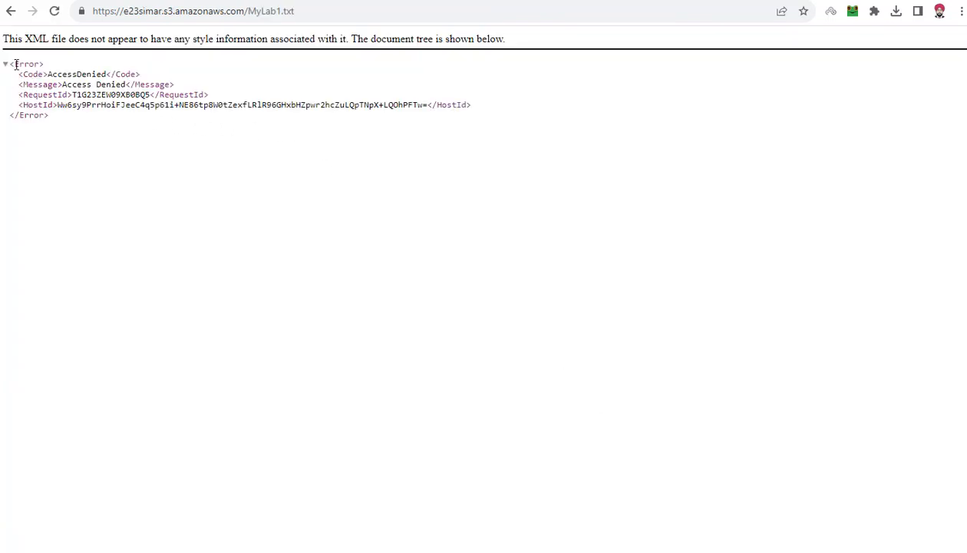
drag(12, 65, 175, 137)
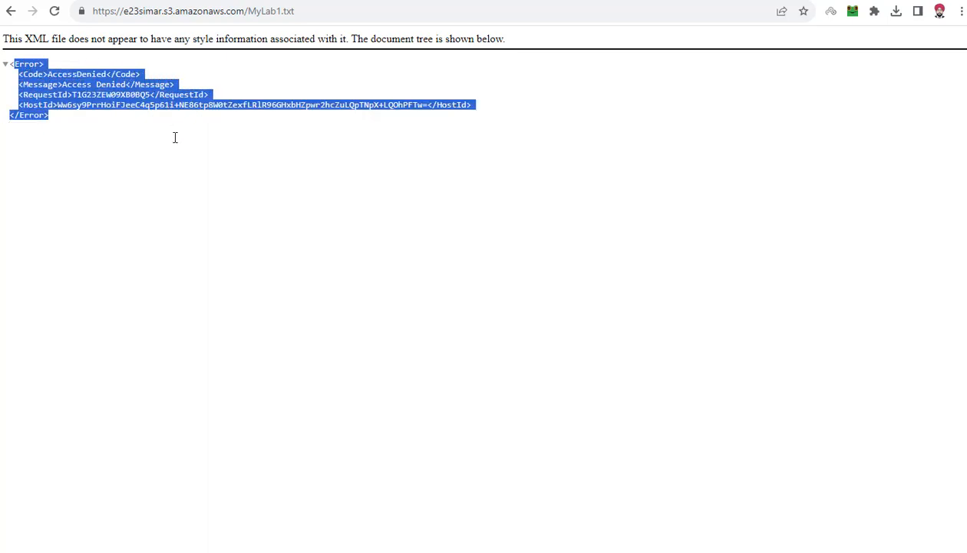
click(174, 139)
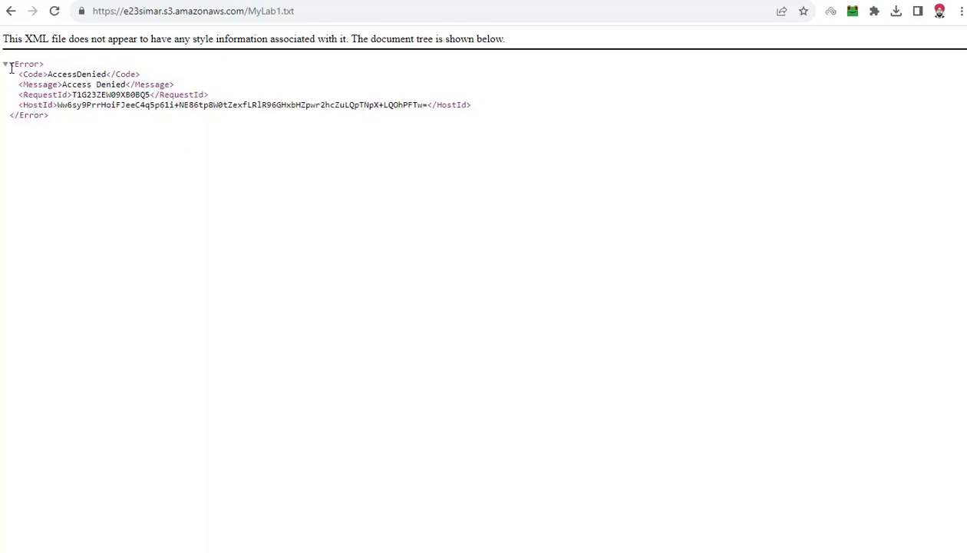
drag(11, 68, 106, 127)
click(107, 129)
click(11, 12)
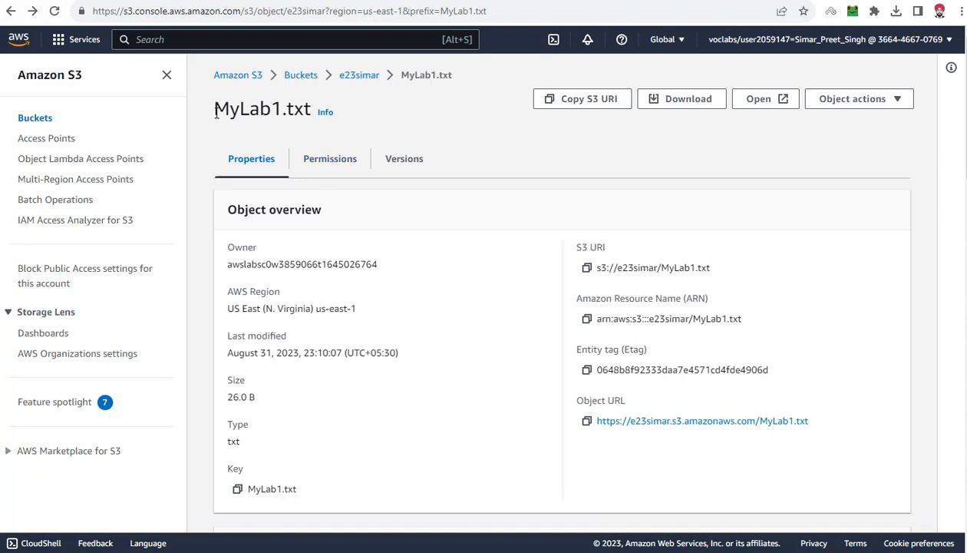
Open the permissions of MyLab1.txt and read the Access control list (ACL) section and its Object Ownership notice.
drag(213, 109, 315, 112)
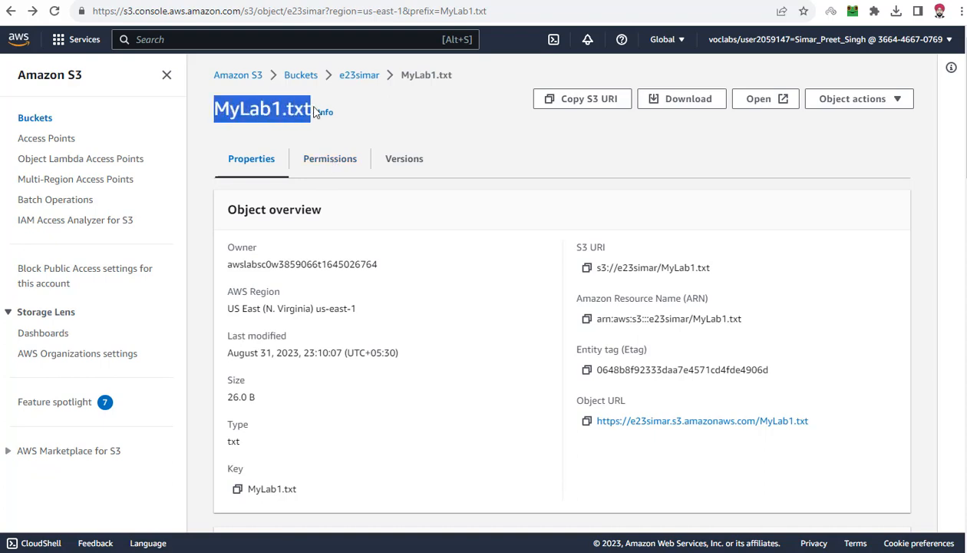
click(336, 163)
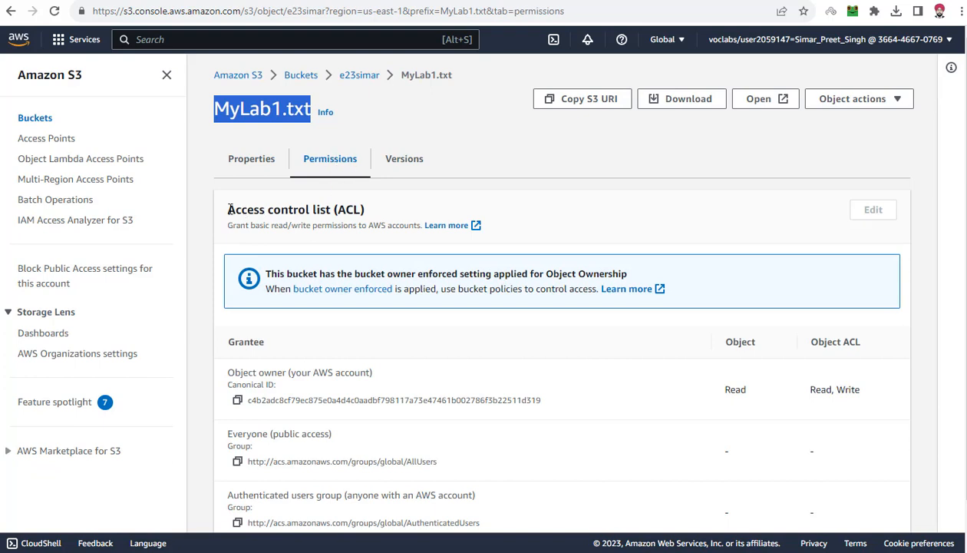
drag(228, 210, 366, 209)
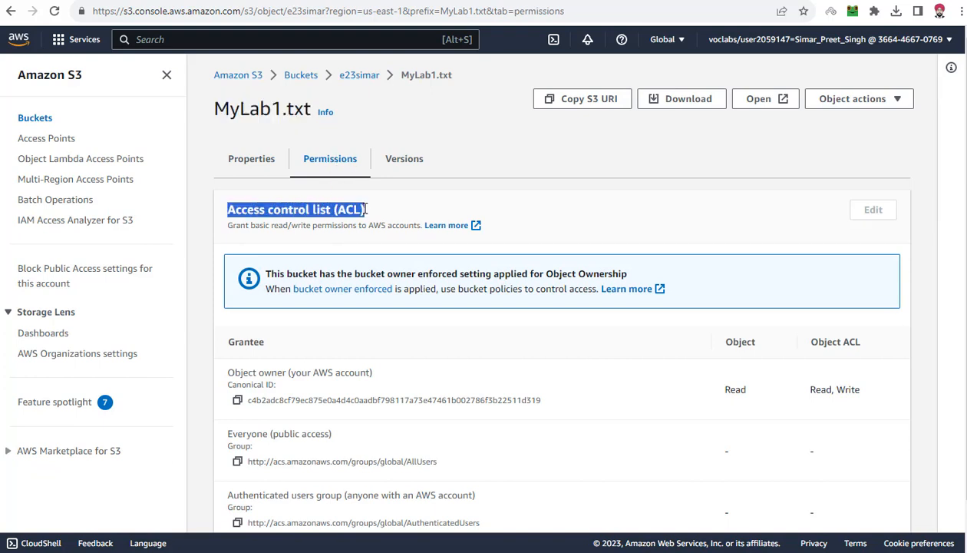
drag(266, 276, 606, 281)
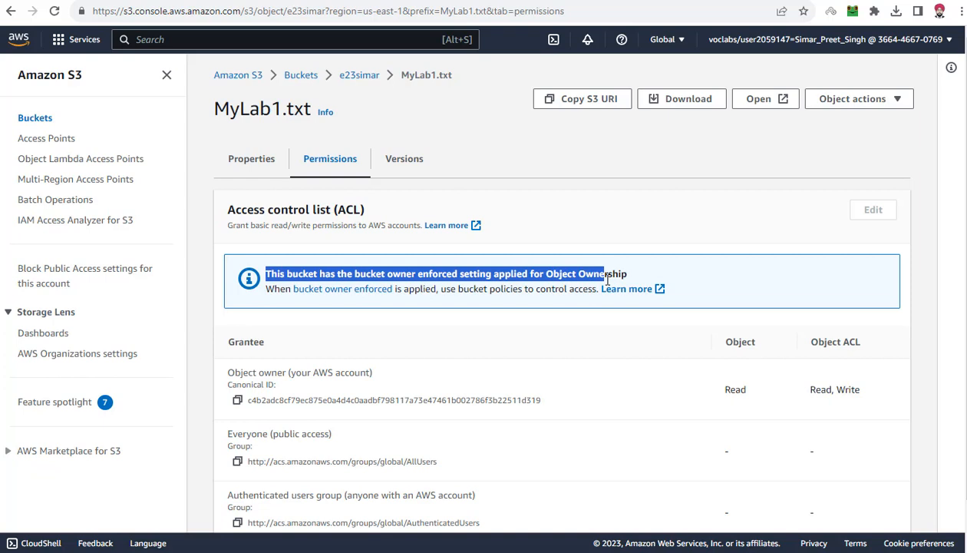
Enable ACLs in the bucket's Object Ownership settings with Bucket owner preferred, acknowledge that ACLs will be restored, and save the change.
click(587, 281)
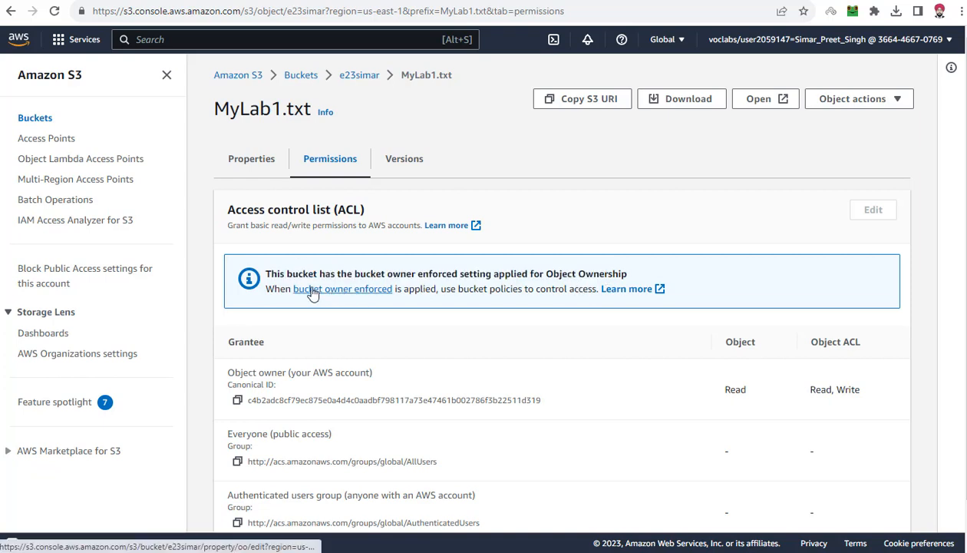
drag(355, 274, 519, 274)
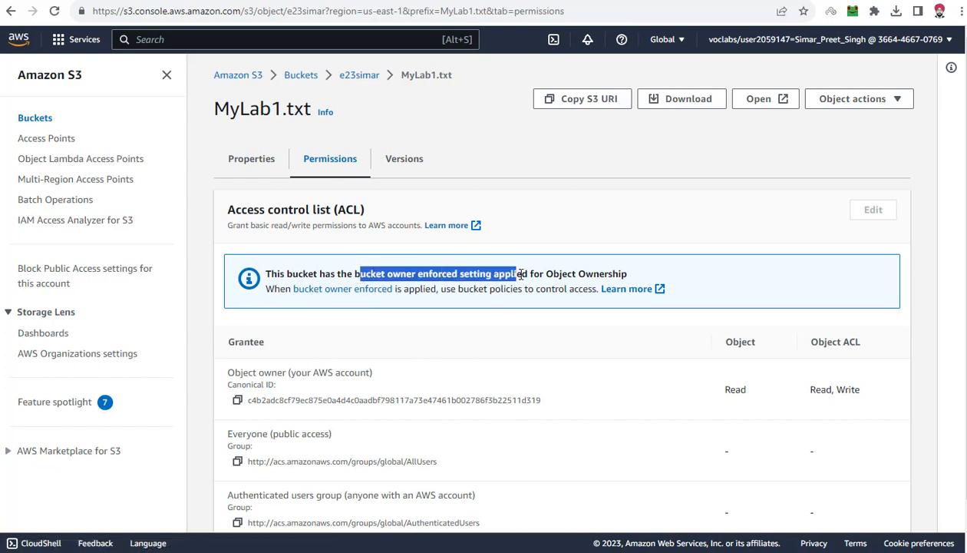
click(521, 274)
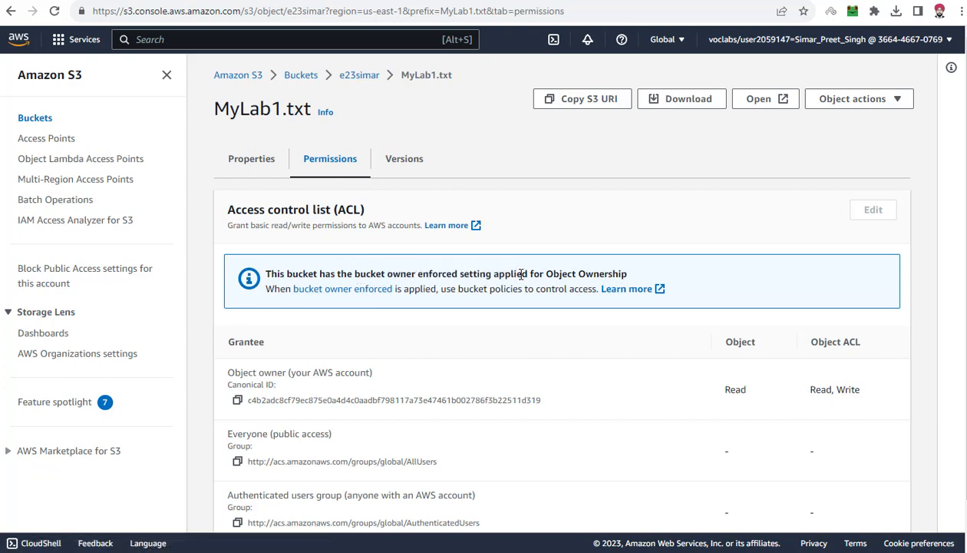
click(365, 290)
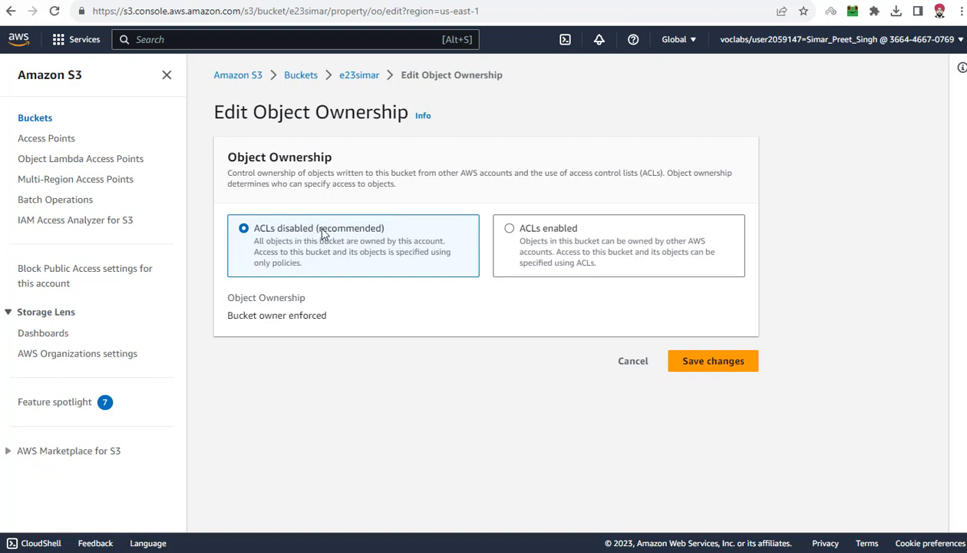
click(529, 234)
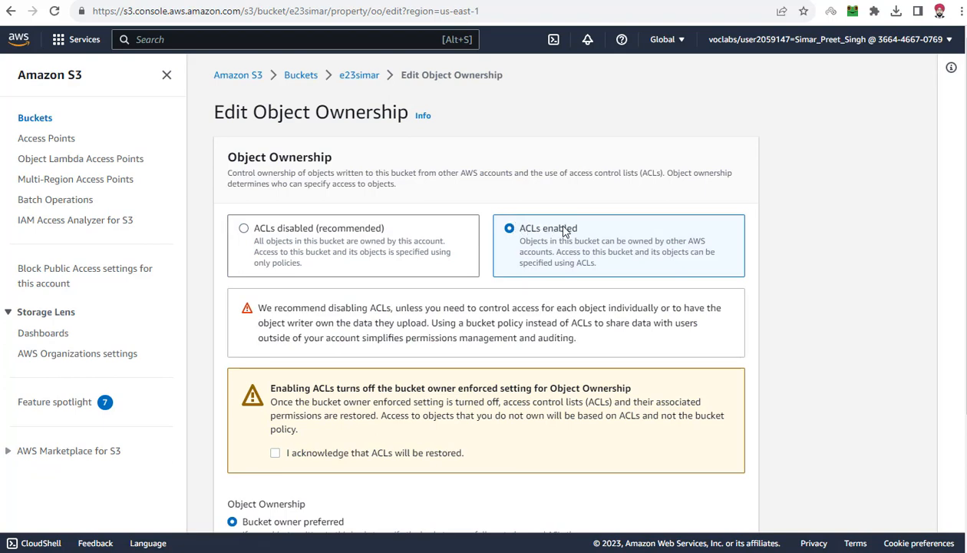
click(275, 453)
scroll(779, 393, down, 2)
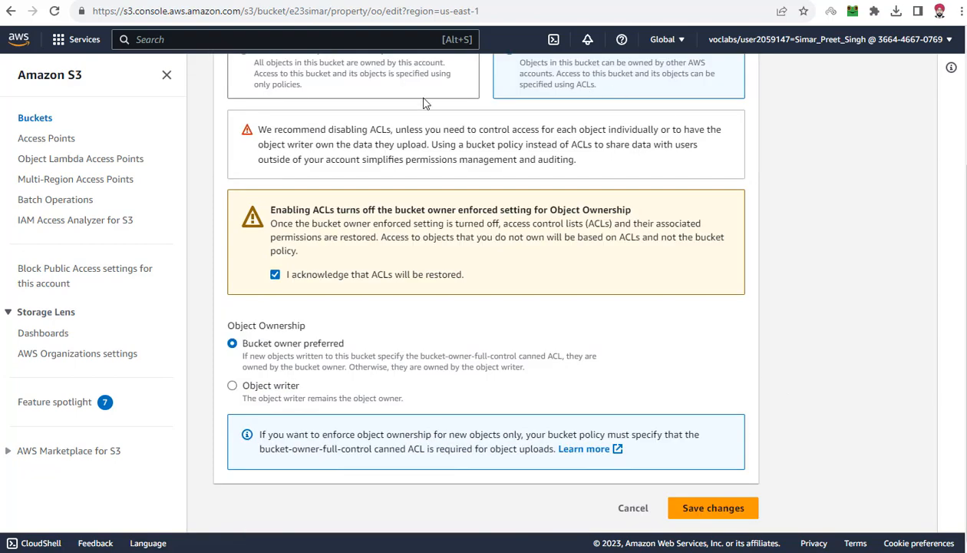
click(713, 508)
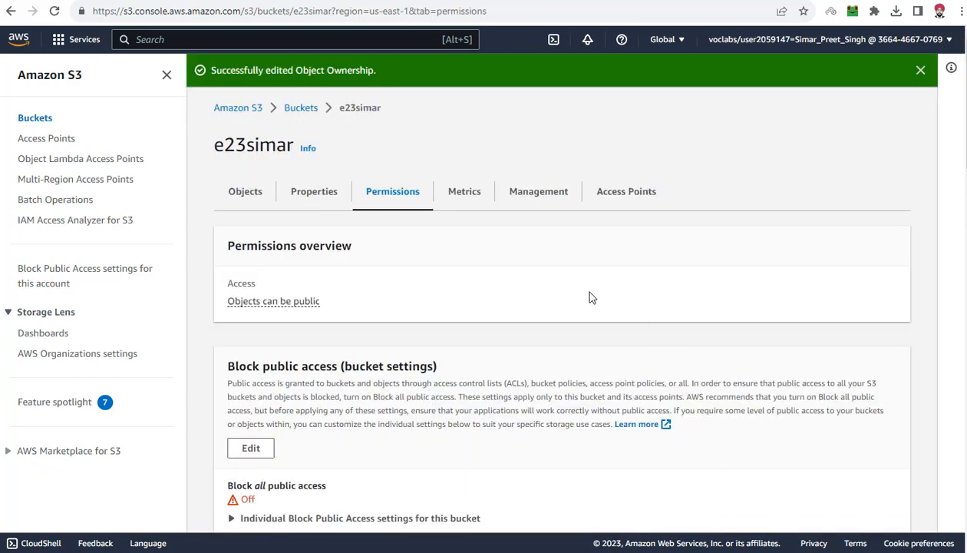
Review the bucket's public access and bucket policy permissions, and open the MyLab1.txt object from its object list.
scroll(554, 285, down, 4)
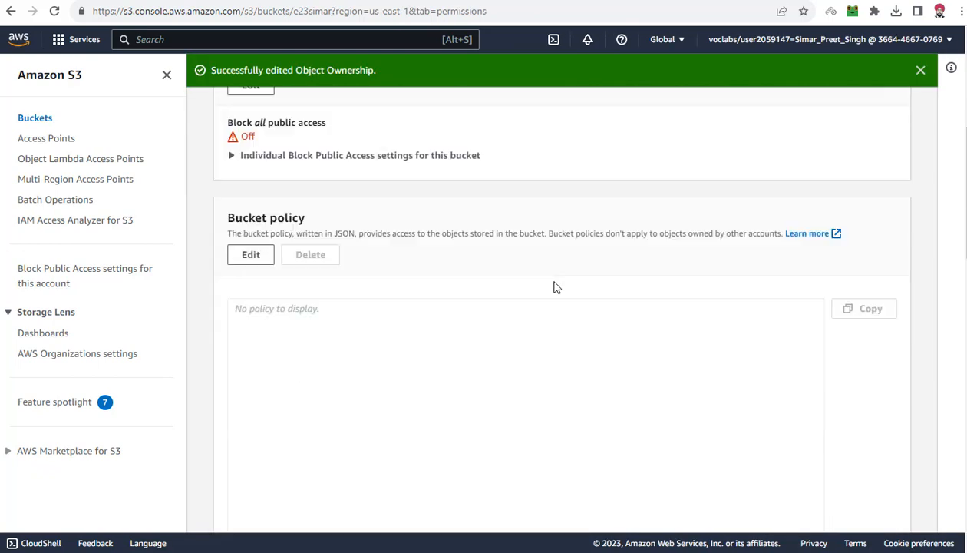
scroll(557, 287, up, 2)
scroll(557, 287, up, 2)
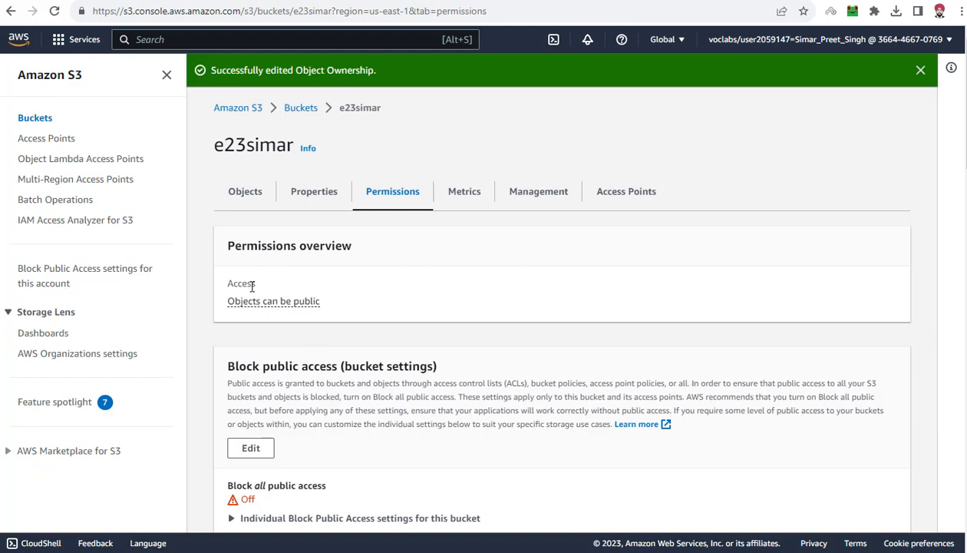
click(245, 192)
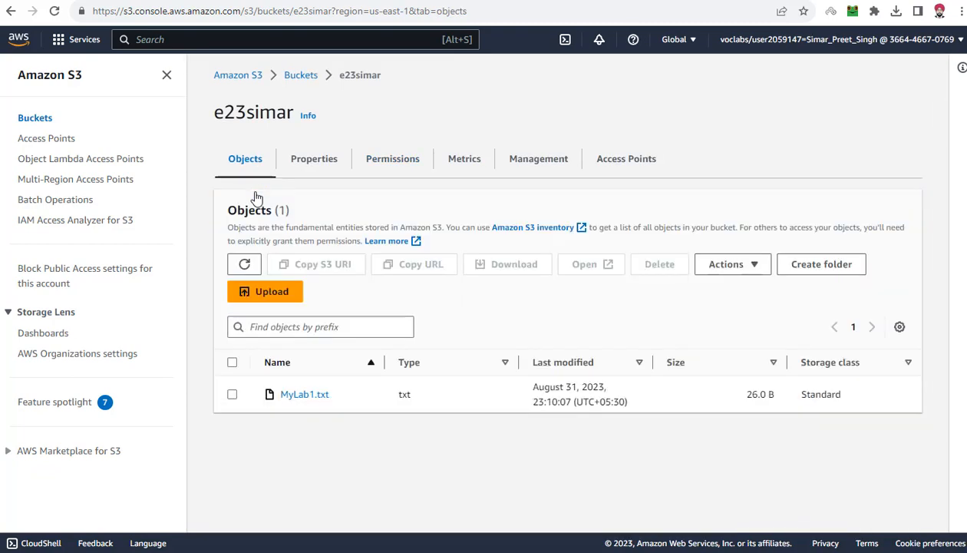
click(301, 395)
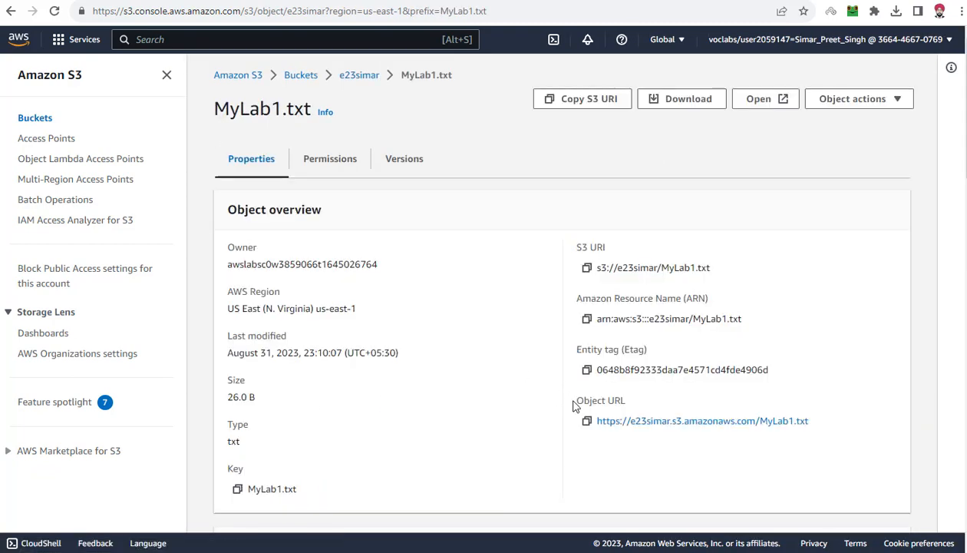
Open the Object URL of MyLab1.txt again, examine the returned XML response, and return to the object's details page.
drag(572, 401, 643, 407)
click(642, 405)
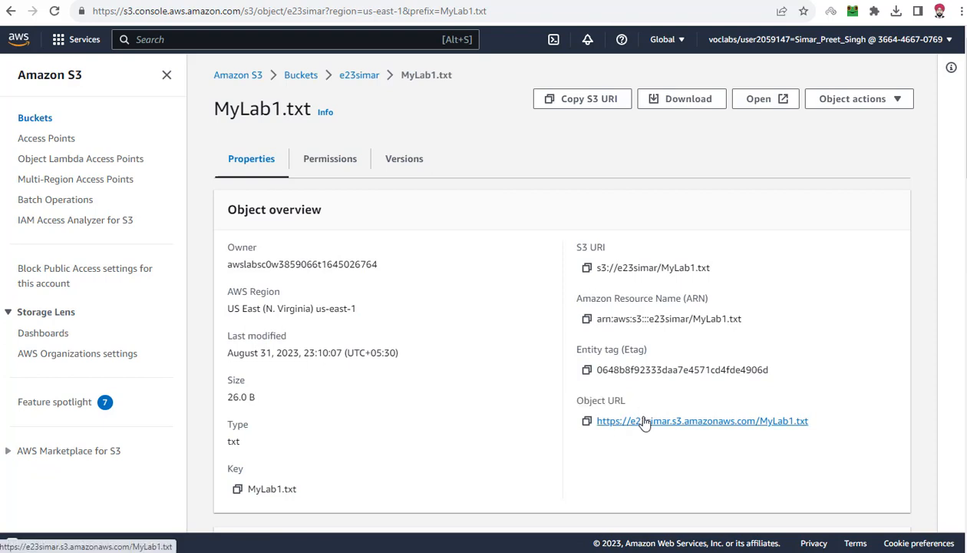
click(645, 422)
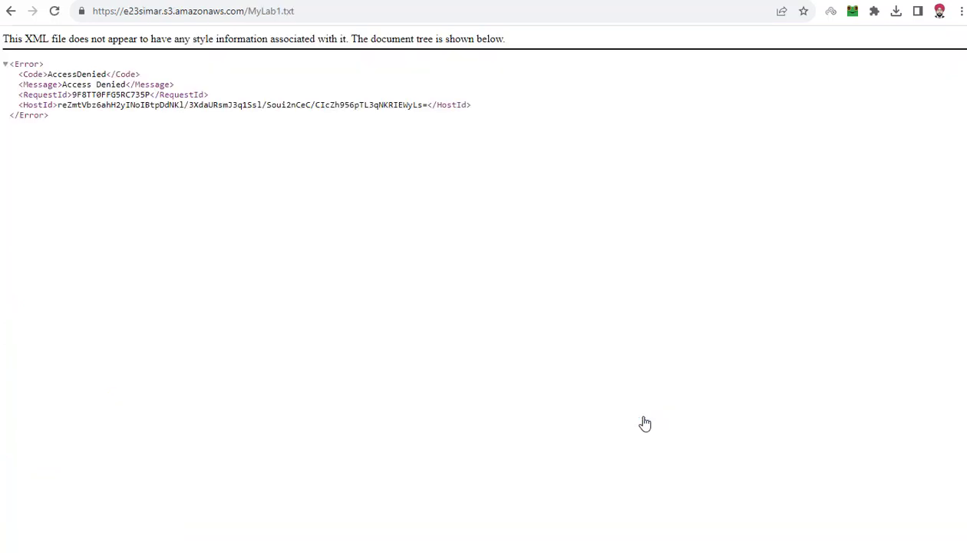
drag(19, 70, 149, 134)
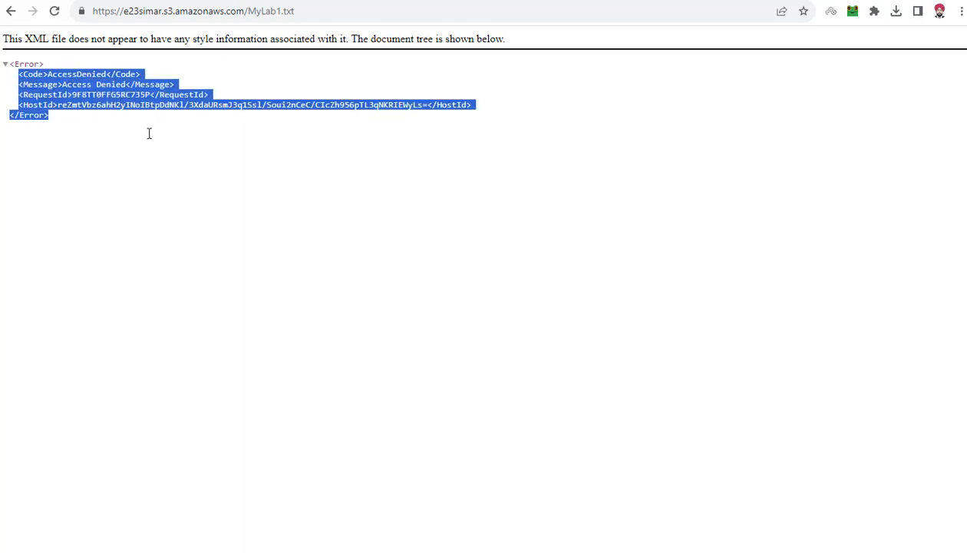
click(152, 141)
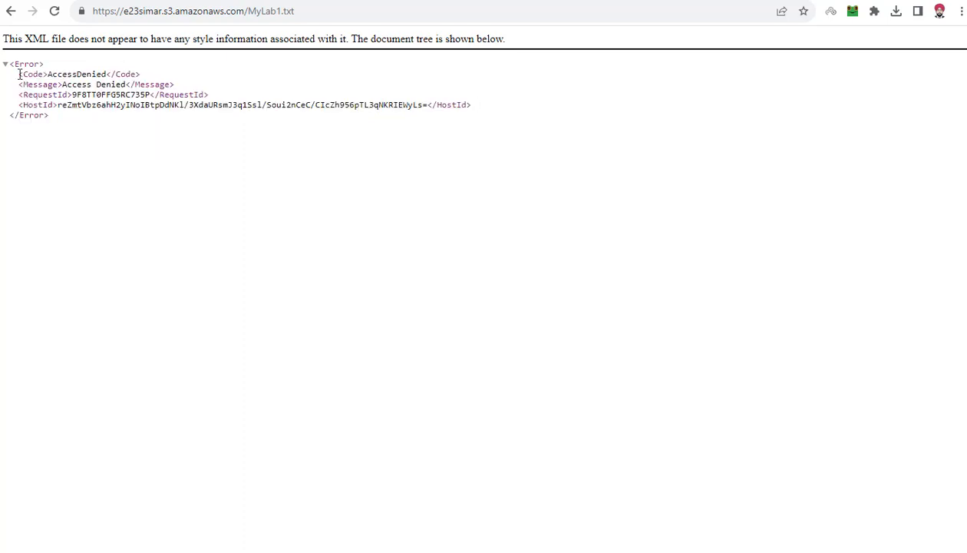
drag(10, 64, 122, 123)
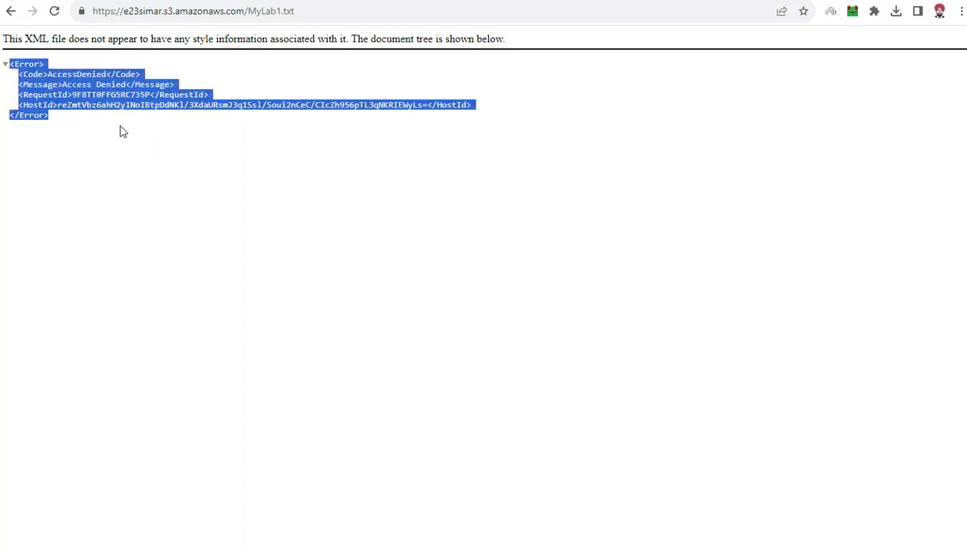
click(119, 132)
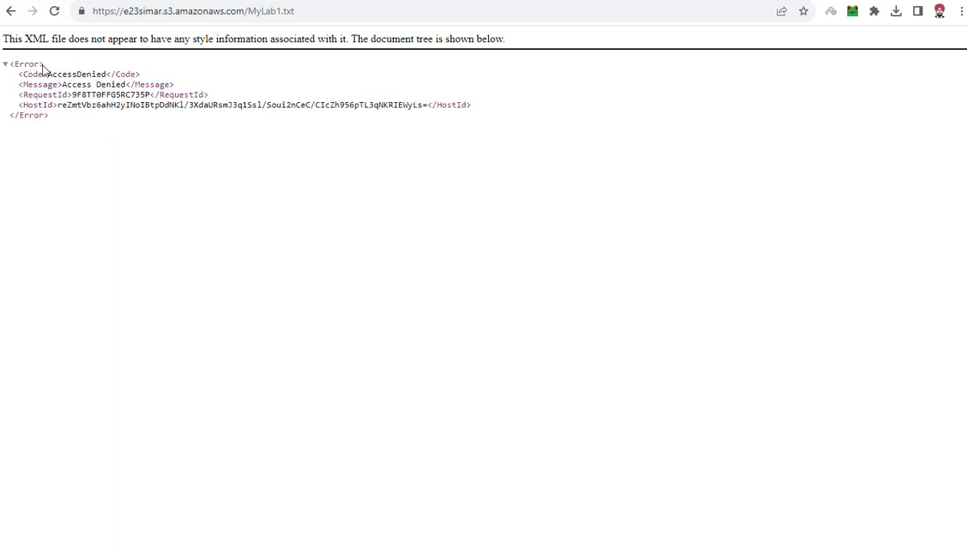
drag(10, 65, 120, 116)
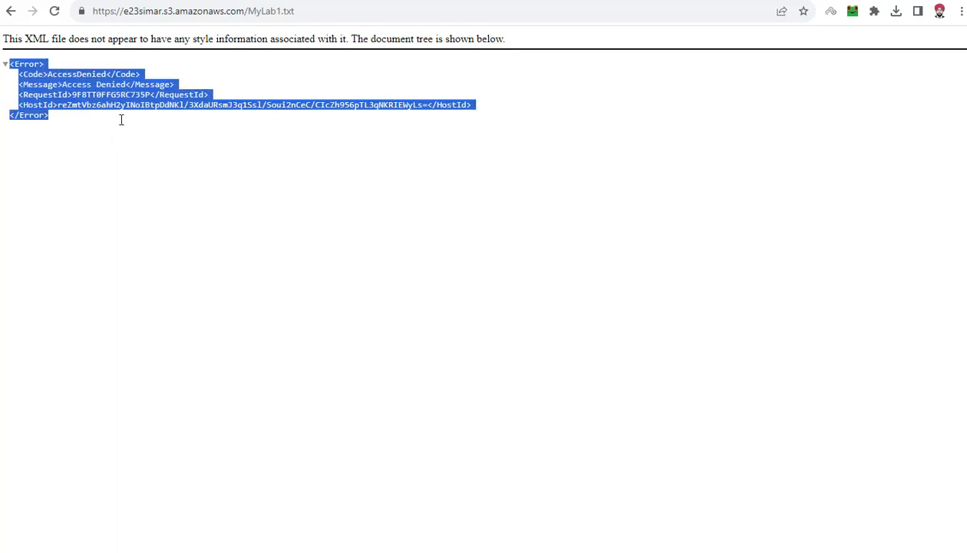
click(121, 120)
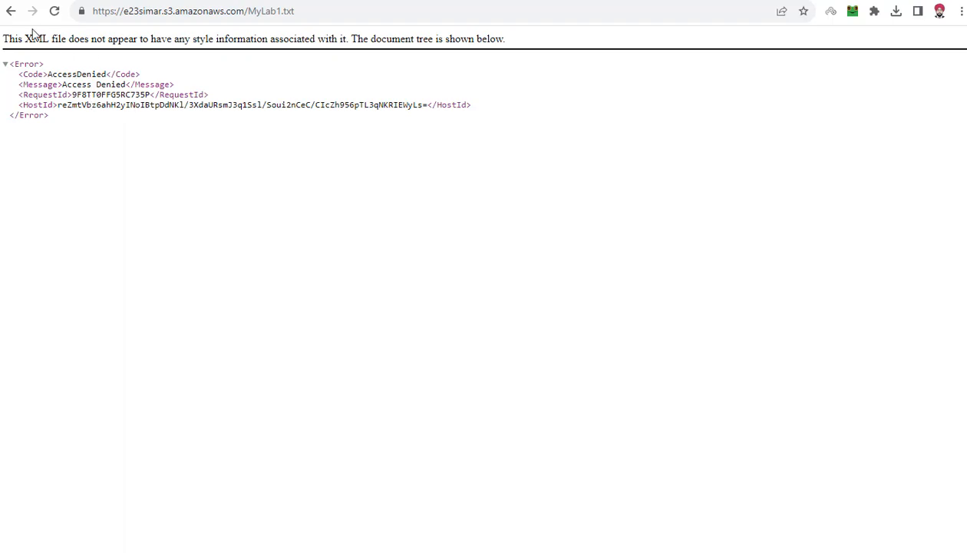
click(11, 11)
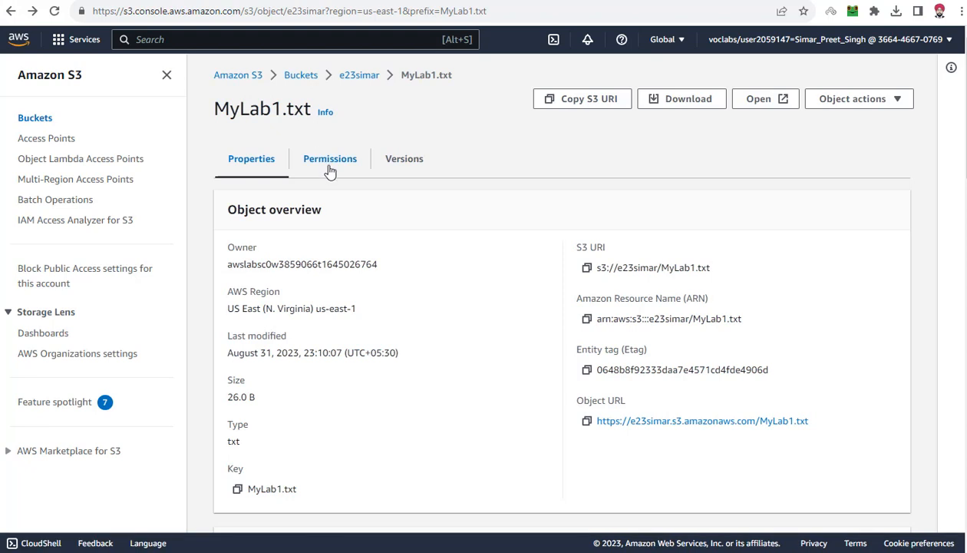
Edit the MyLab1.txt access control list to grant Everyone and the Authenticated users group Read access to both the object and its ACL.
click(329, 170)
drag(214, 109, 318, 115)
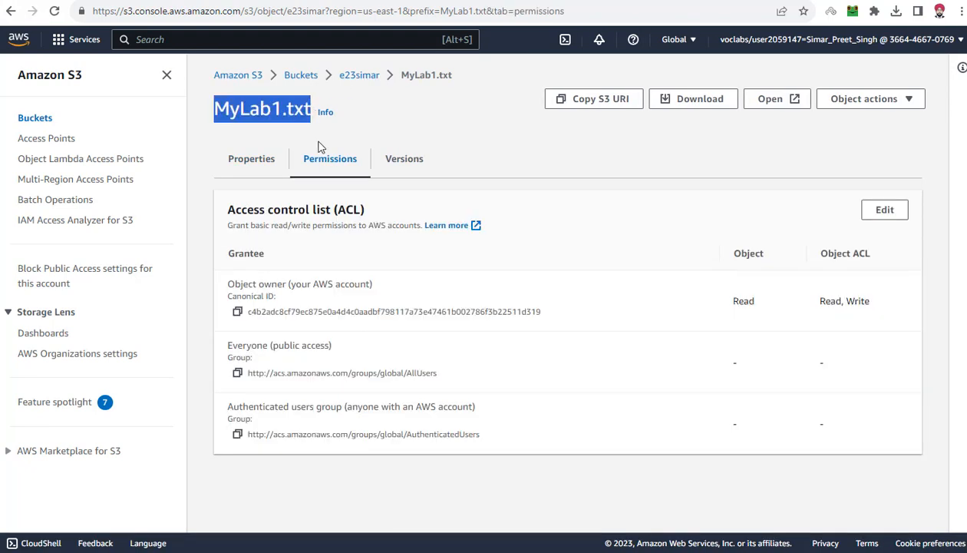
click(871, 210)
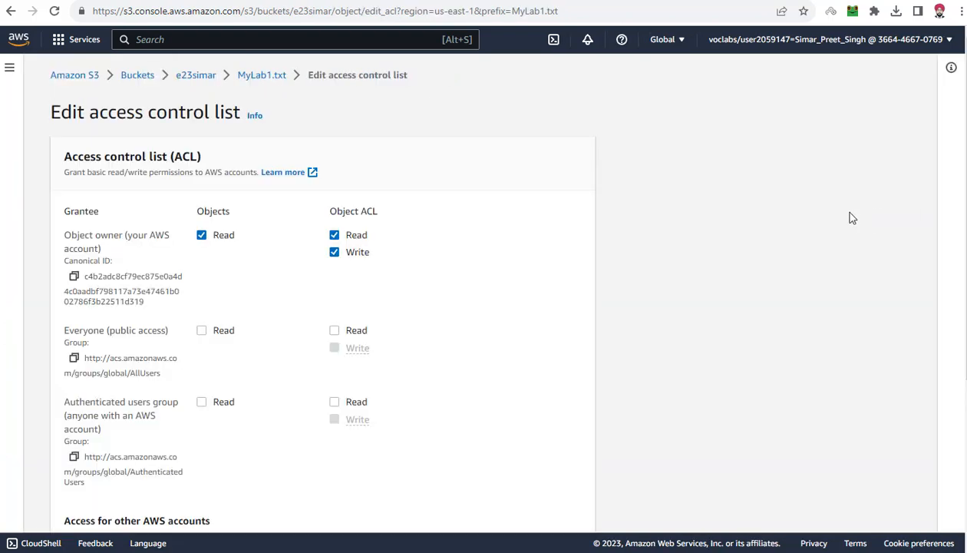
click(201, 330)
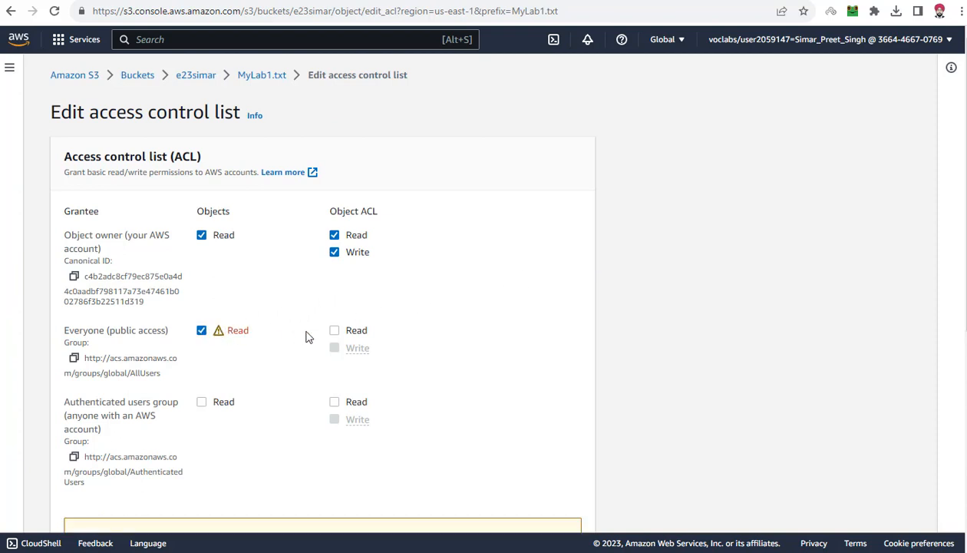
click(334, 330)
click(334, 402)
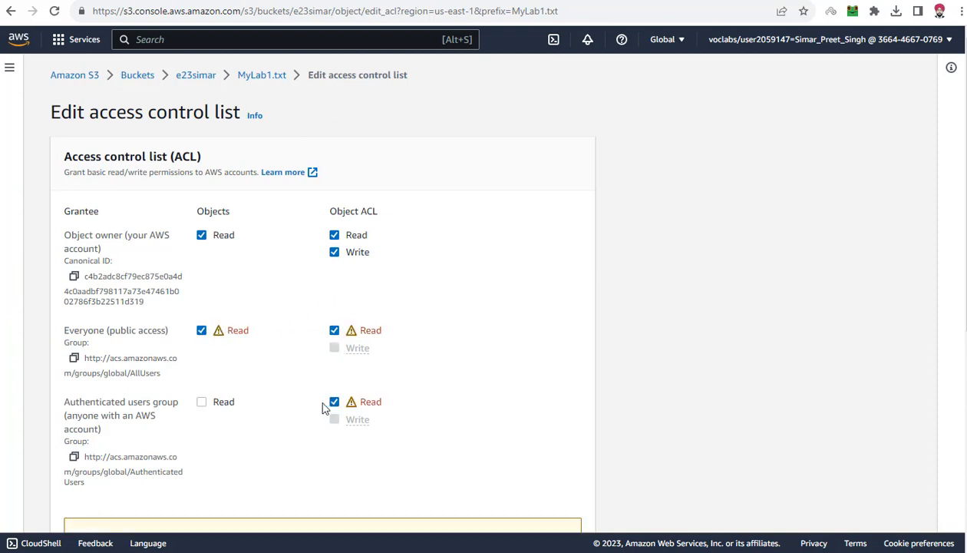
click(203, 404)
drag(78, 403, 175, 403)
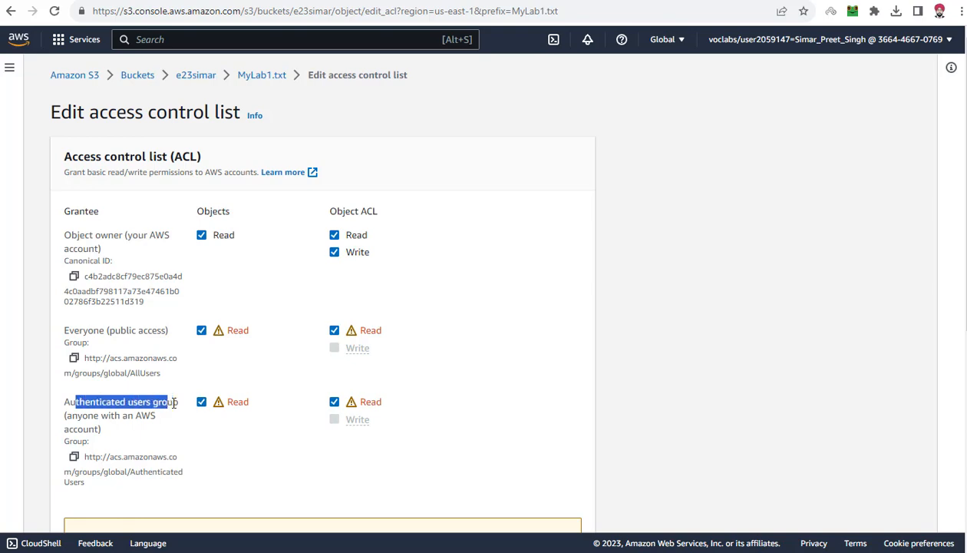
click(174, 403)
Acknowledge the effects of the access changes on MyLab1.txt and save its access control list.
scroll(174, 403, down, 5)
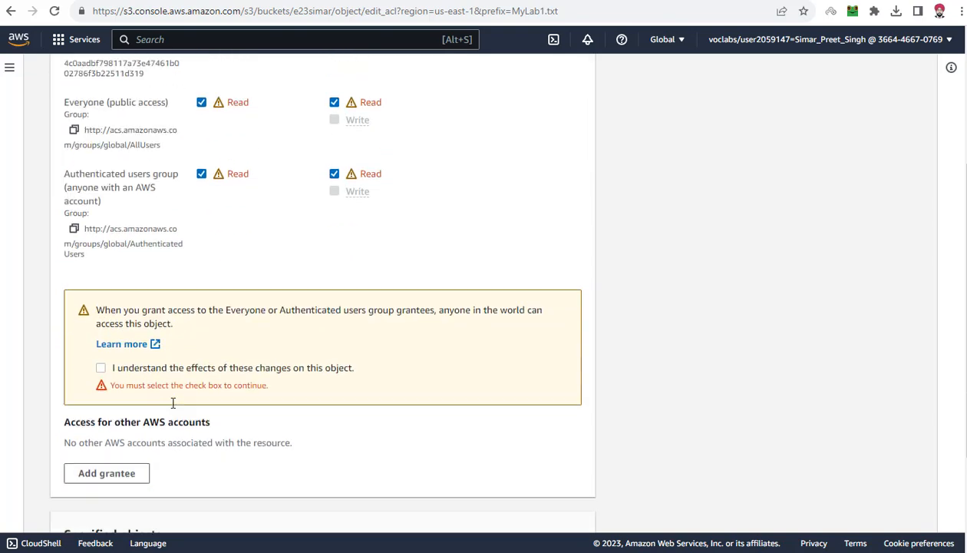
click(100, 234)
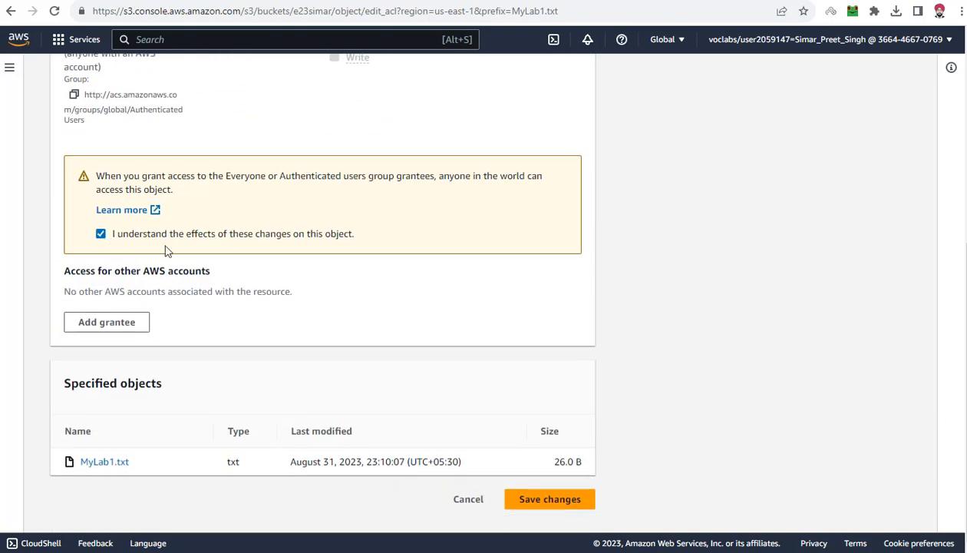
click(544, 499)
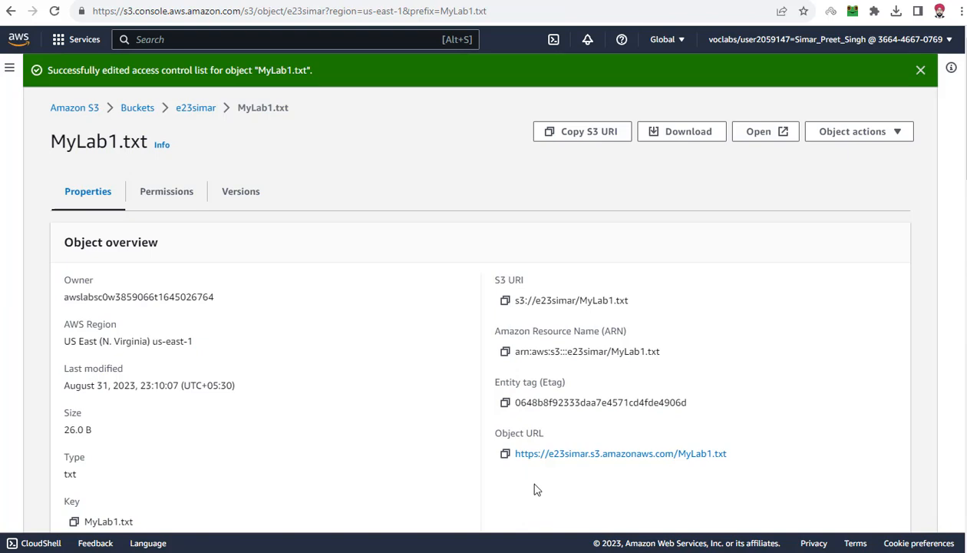
Open the Object URL of MyLab1.txt, read the file's text in the browser, and go back to the Edit access control list page.
drag(493, 433, 558, 437)
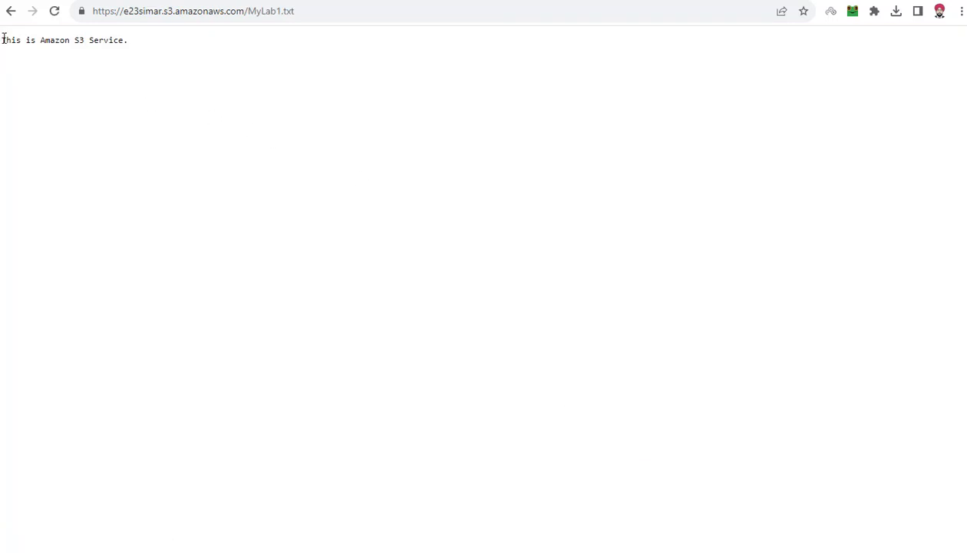
drag(2, 39, 165, 41)
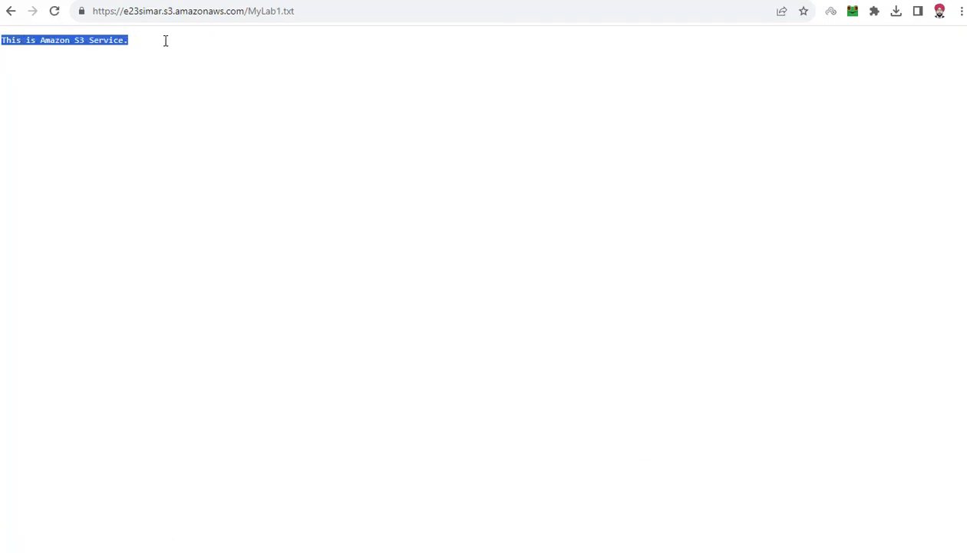
click(206, 151)
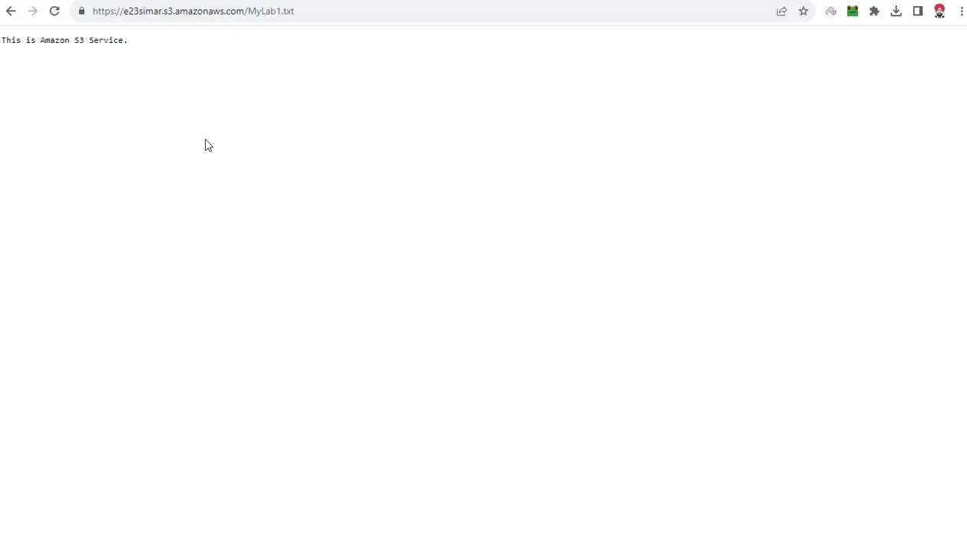
drag(2, 41, 130, 52)
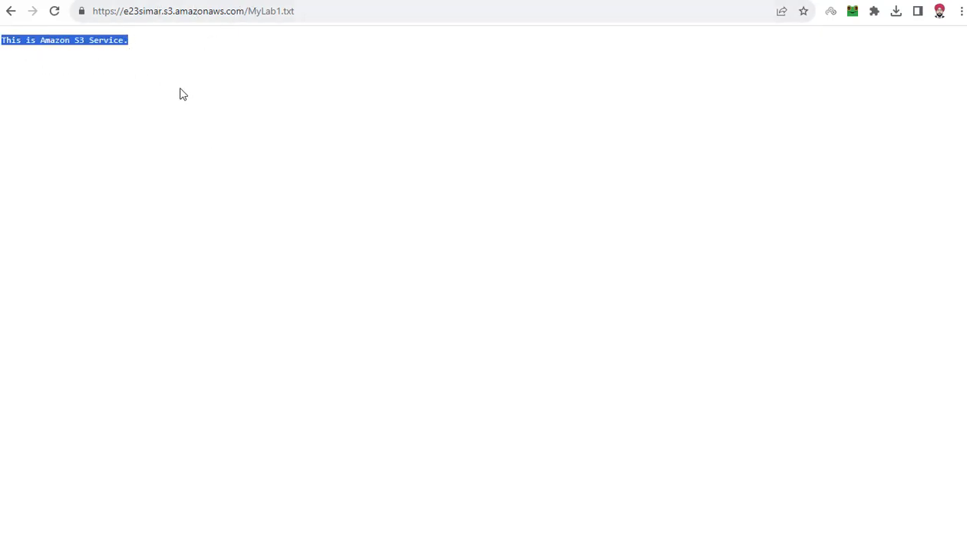
click(128, 53)
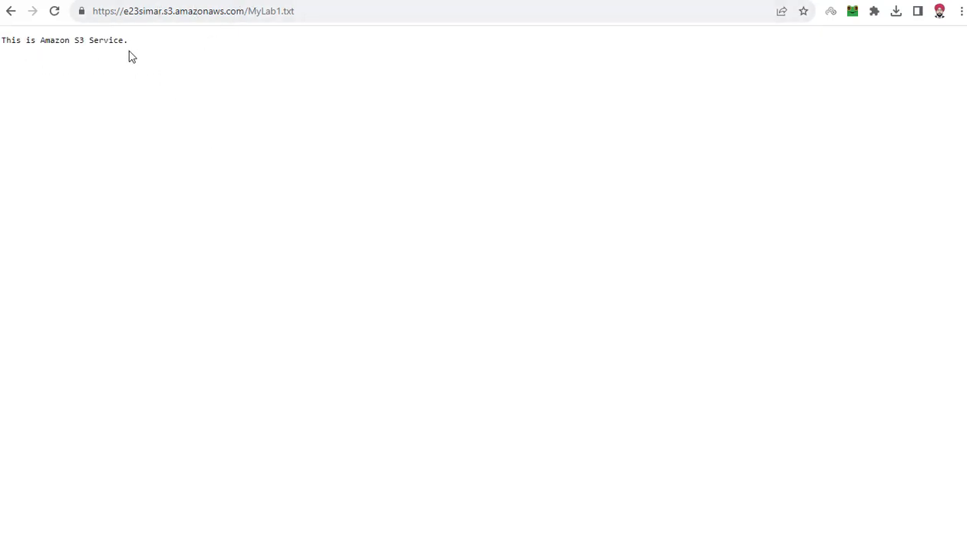
click(11, 11)
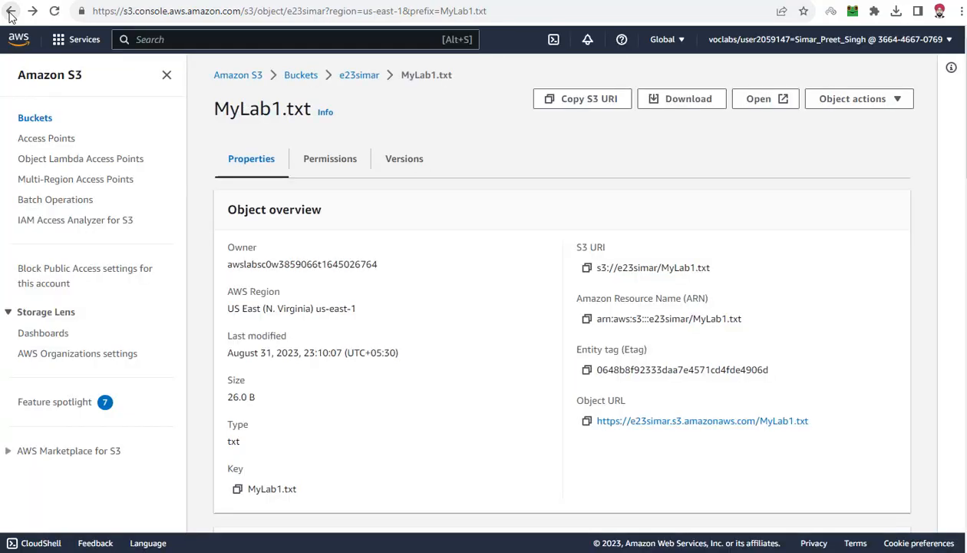
click(10, 13)
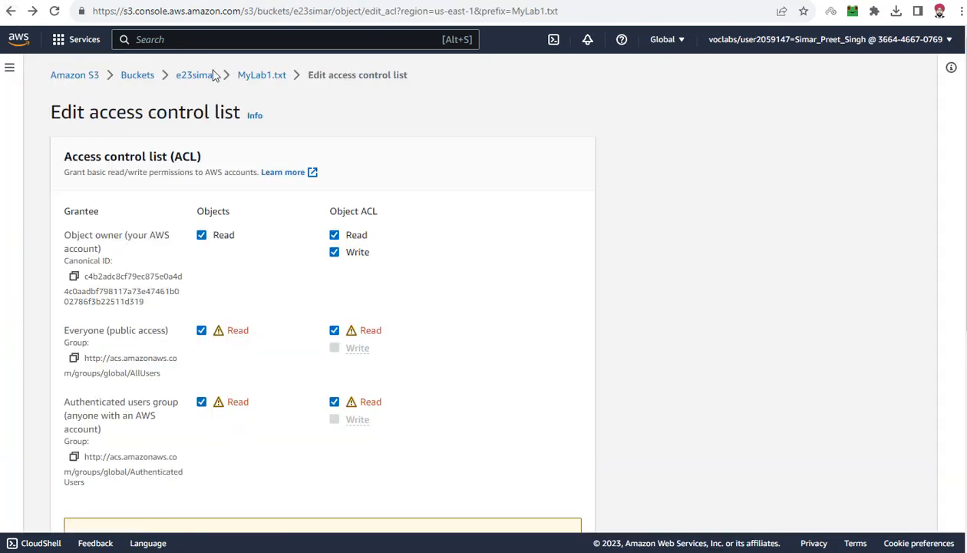
Return to the bucket's object list, switch to MyLab1 in Notepad, and add "Happy Learning." two lines below the existing sentence.
click(196, 75)
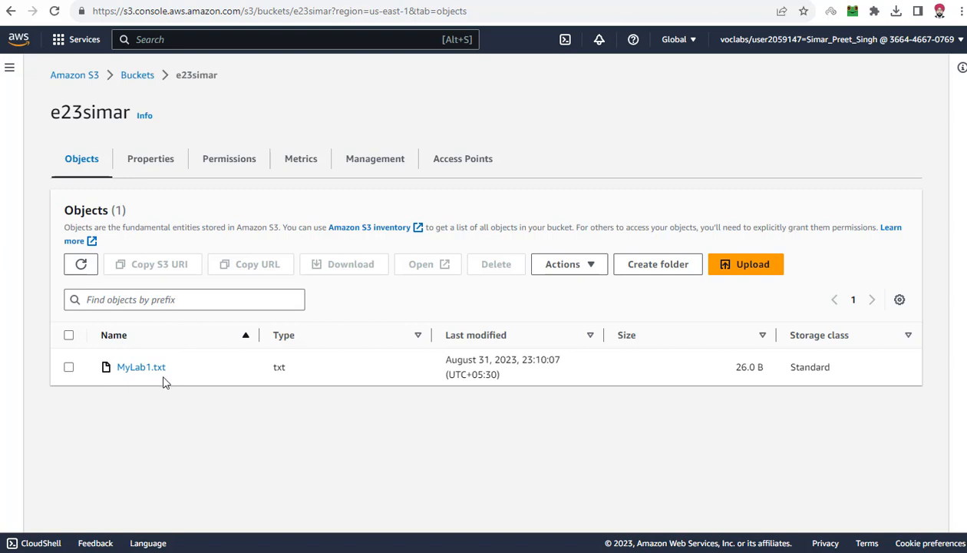
click(648, 552)
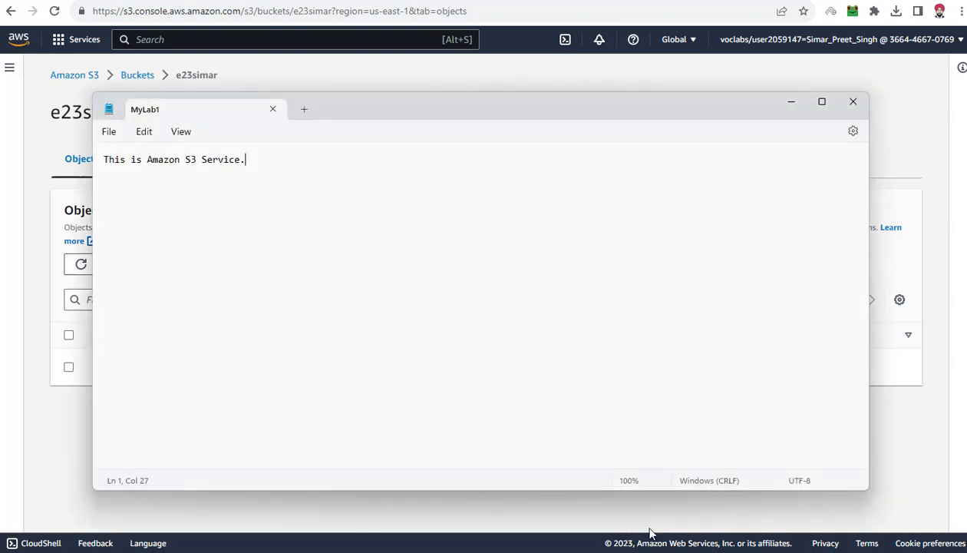
drag(102, 167, 293, 157)
click(292, 158)
drag(105, 162, 258, 156)
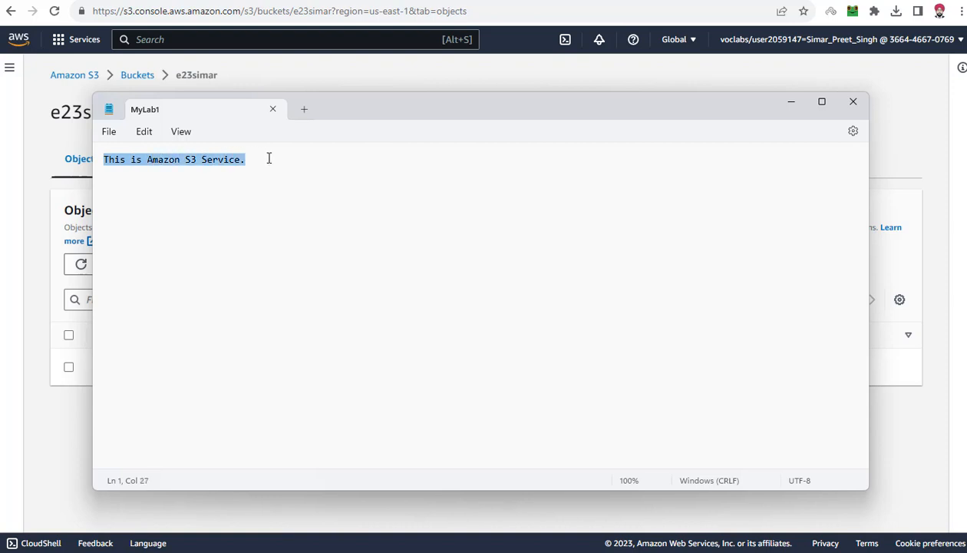
click(269, 158)
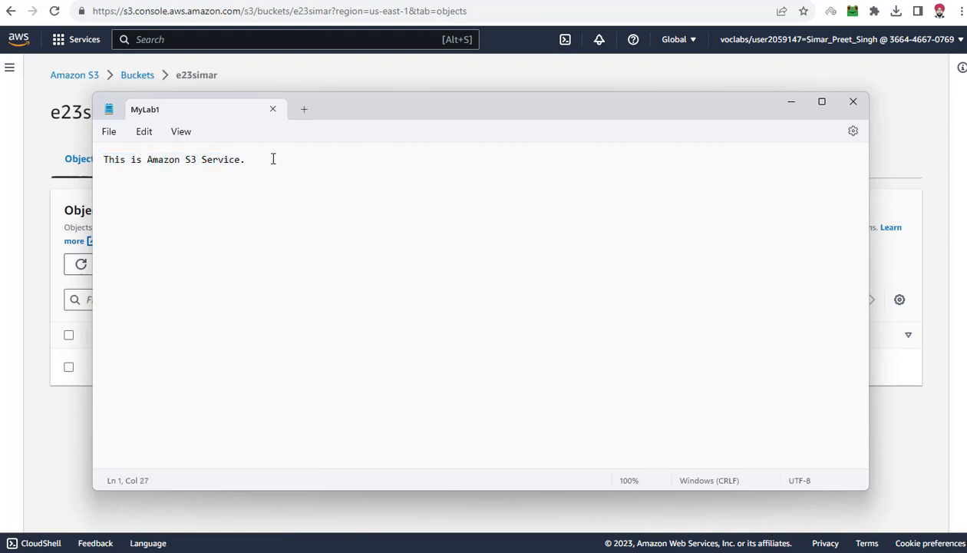
key(Return)
text(ning.)
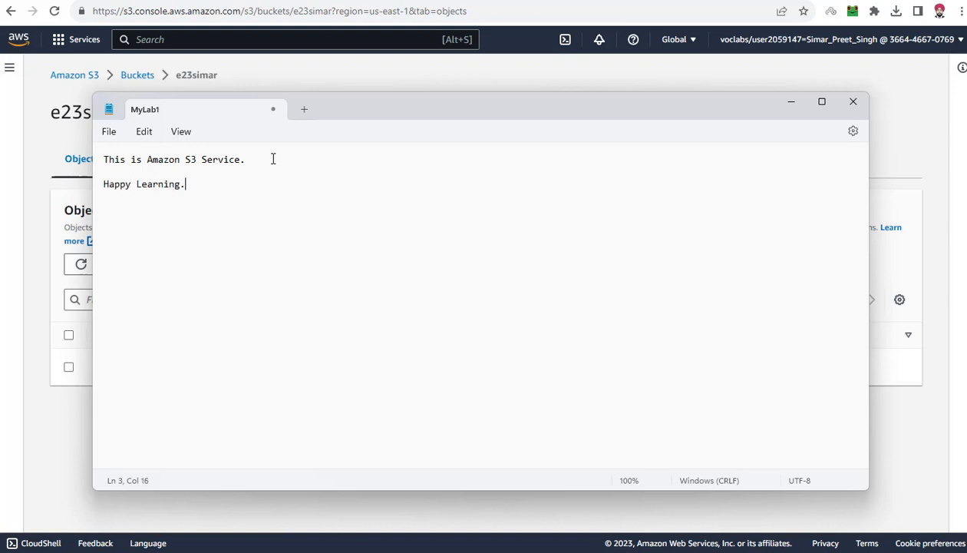
Save the edited MyLab1 text file and switch back to the bucket's object list in the browser.
click(108, 133)
click(115, 223)
click(112, 142)
click(123, 225)
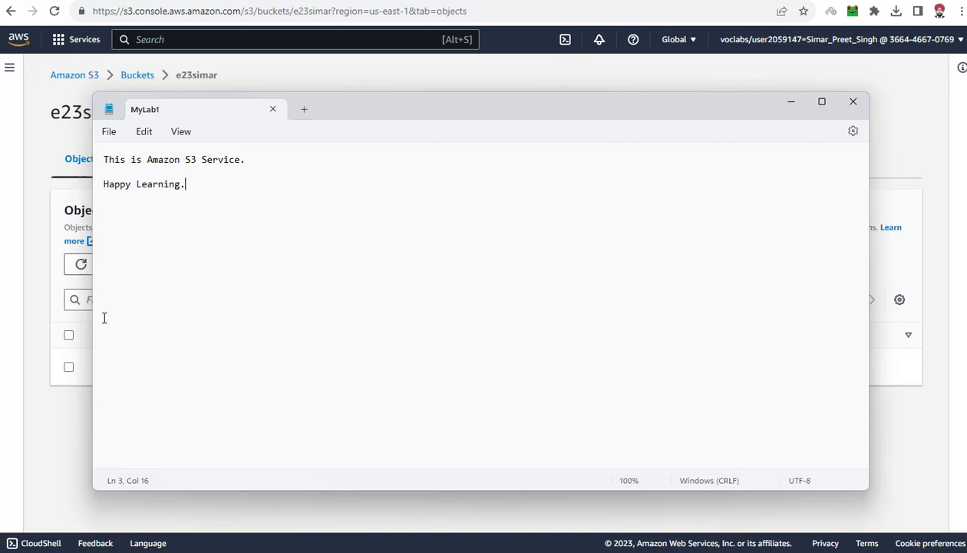
click(56, 413)
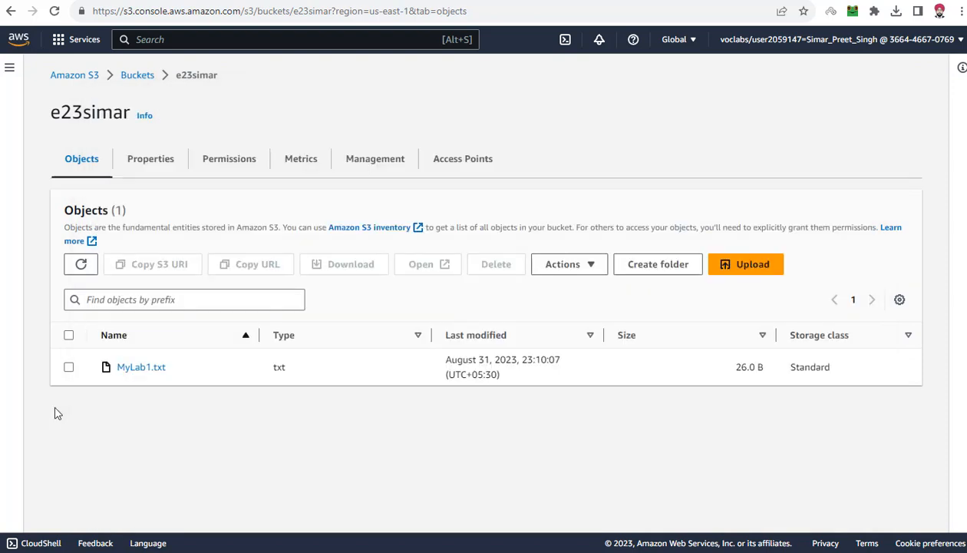
Open the version list of MyLab1.txt and enable Bucket Versioning for its bucket.
click(138, 370)
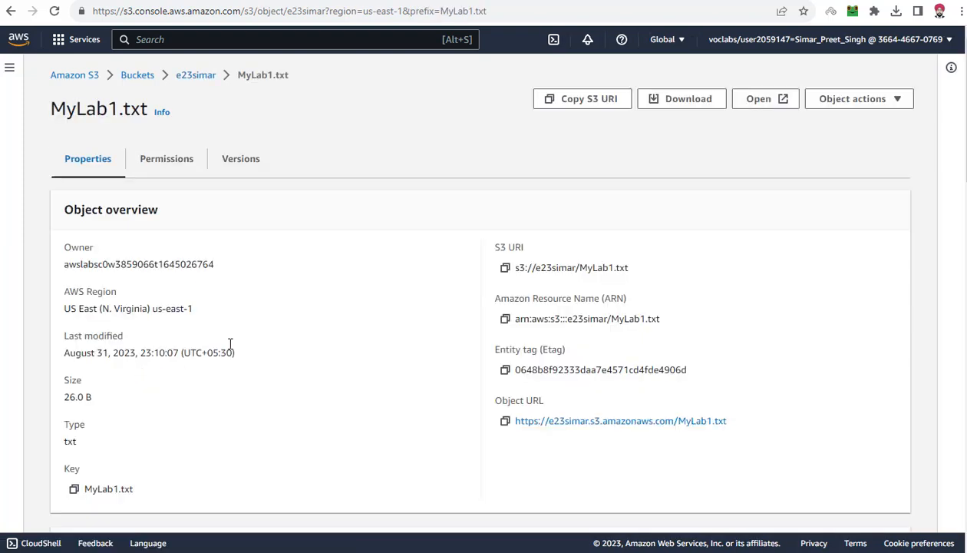
click(254, 164)
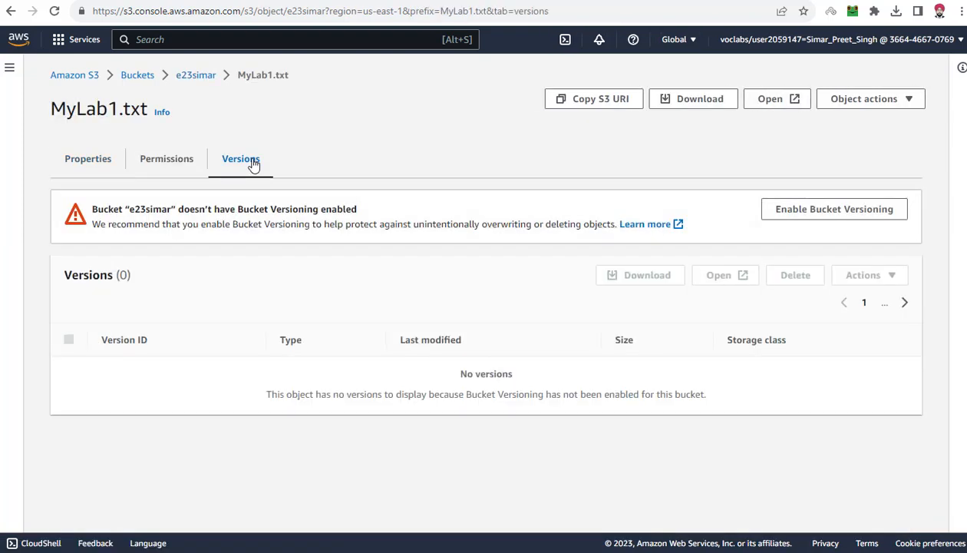
click(833, 215)
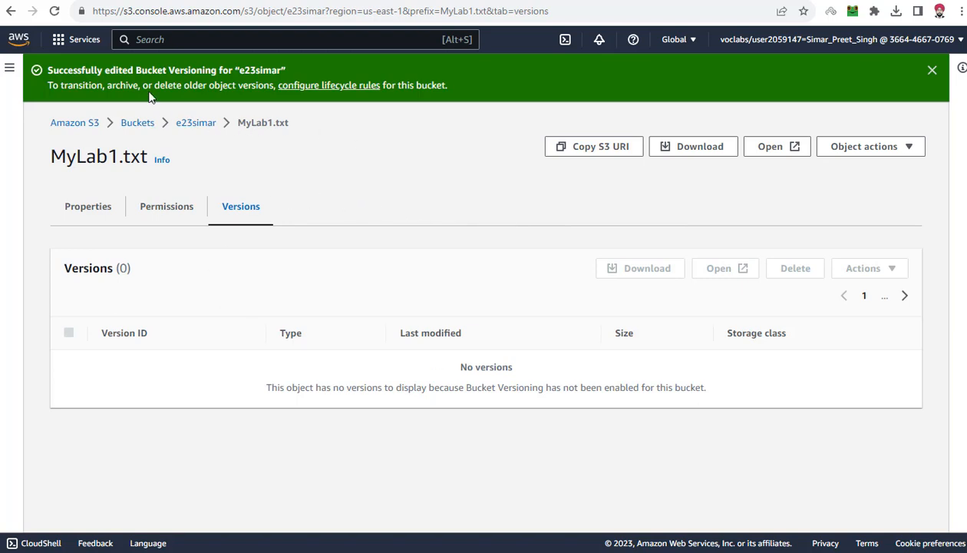
drag(77, 70, 274, 71)
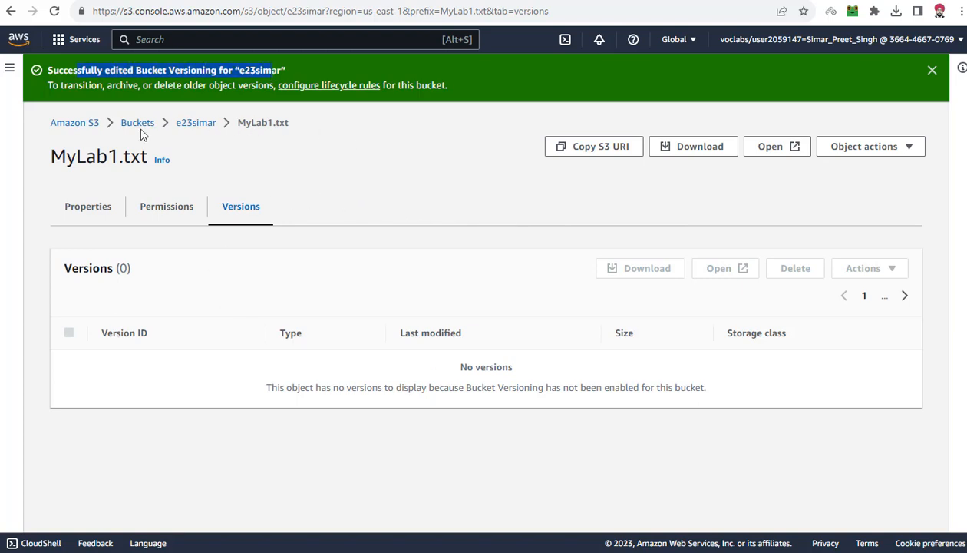
Go back to the bucket's object list, compare the MyLab1.txt listing with versions shown and hidden, and leave versions hidden.
click(201, 127)
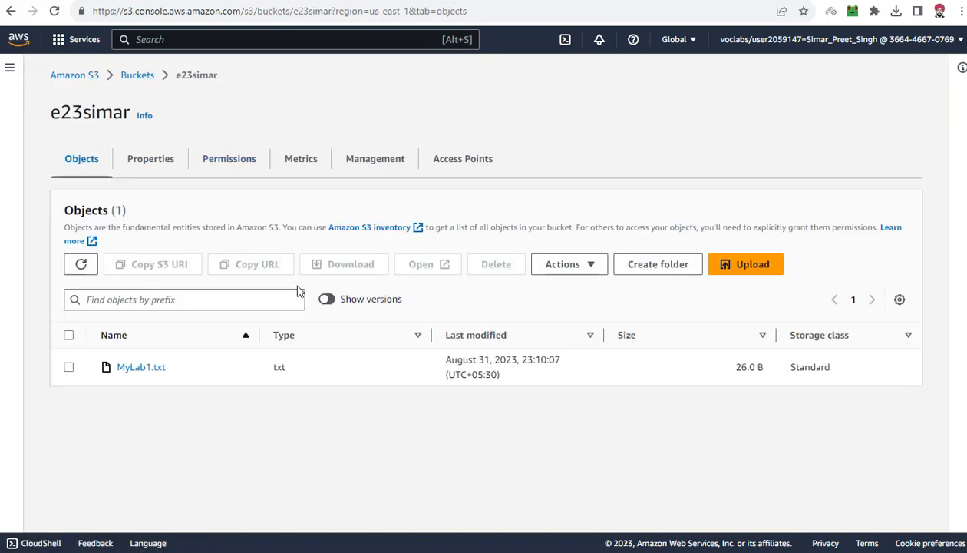
click(325, 299)
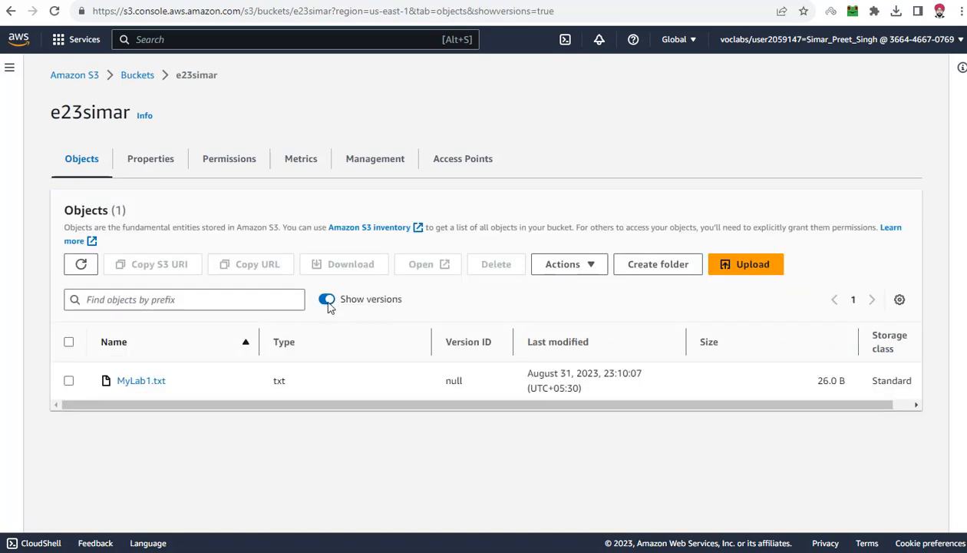
click(327, 303)
click(328, 303)
click(327, 302)
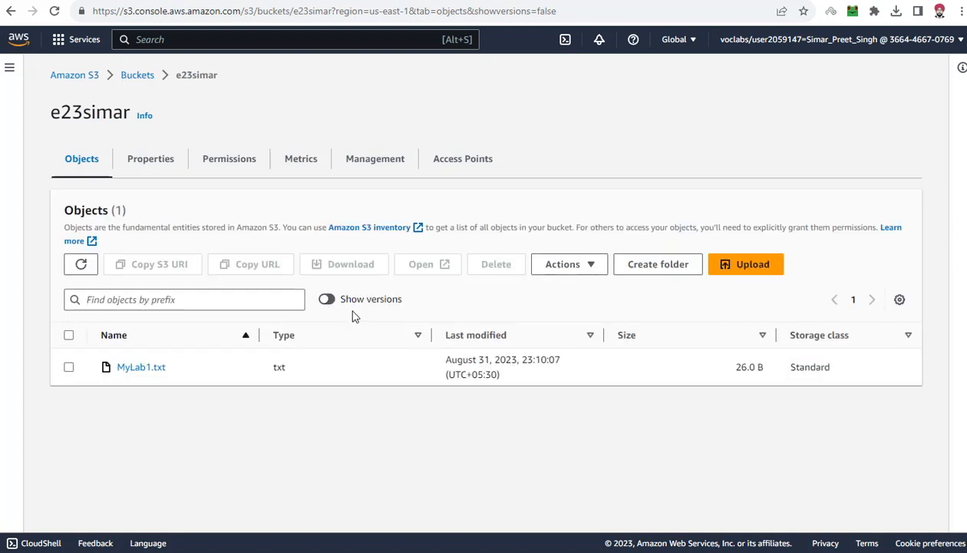
drag(344, 304, 418, 308)
click(417, 305)
click(327, 300)
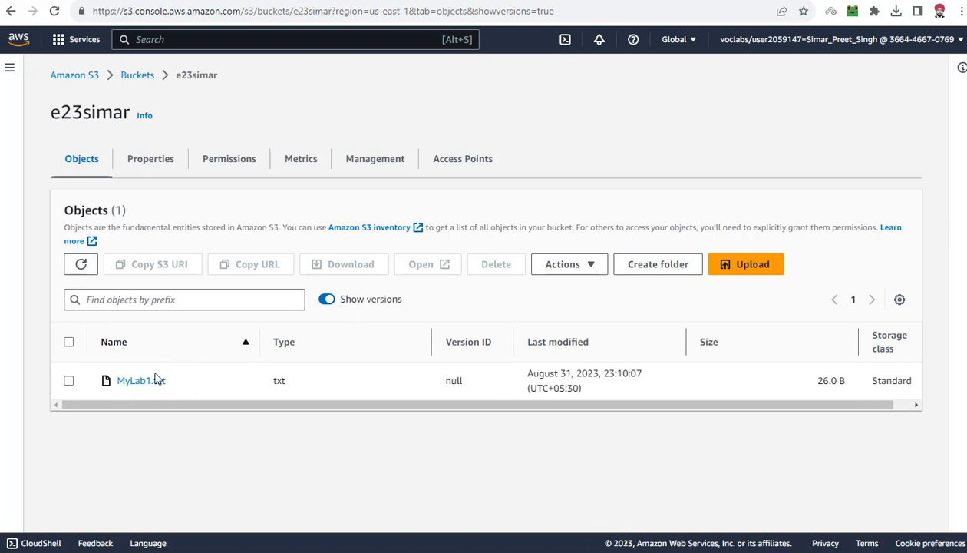
click(327, 300)
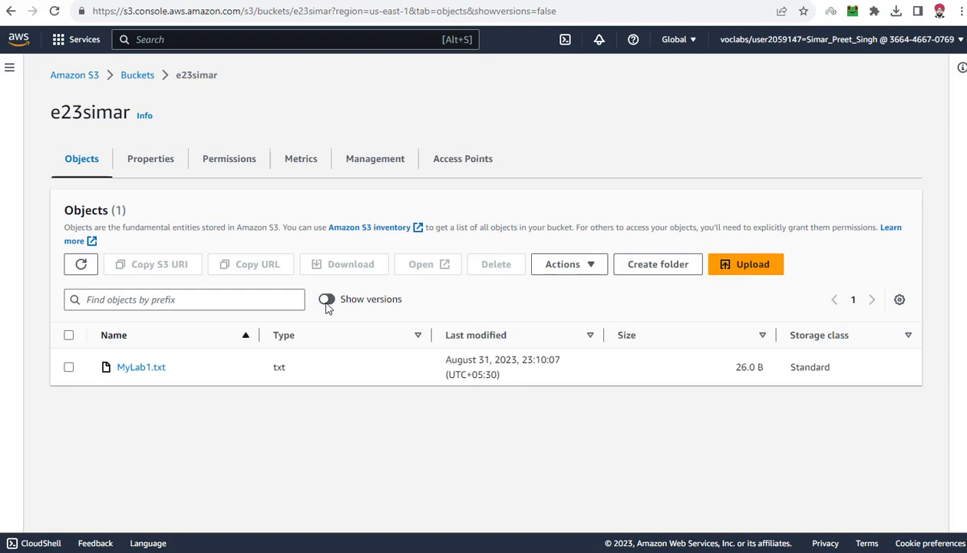
Switch to Notepad, save MyLab1 again, check its text, and minimize the window.
click(653, 551)
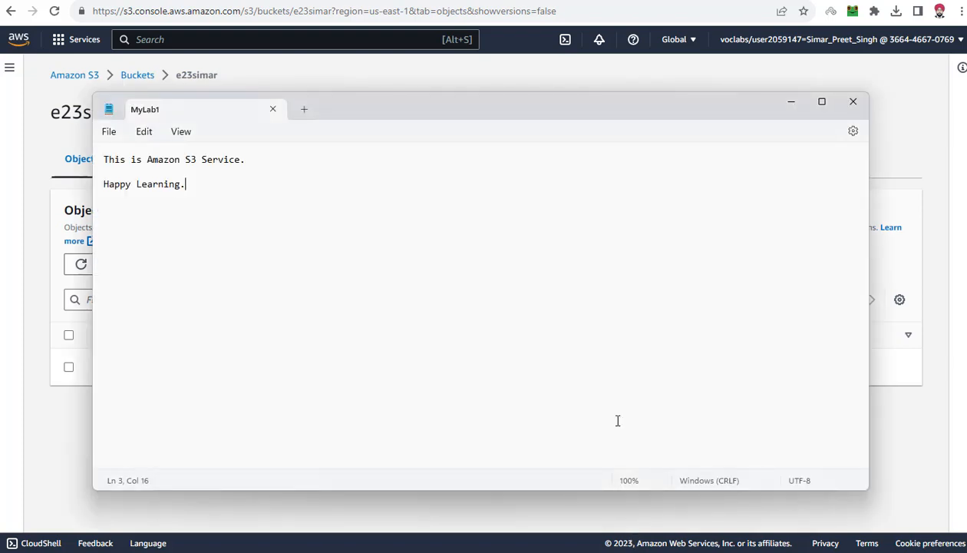
click(109, 132)
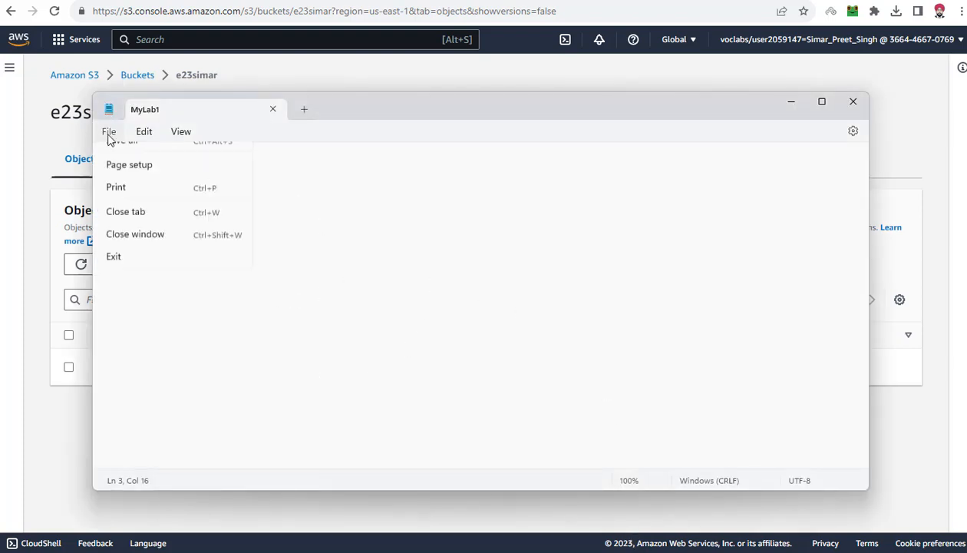
click(119, 222)
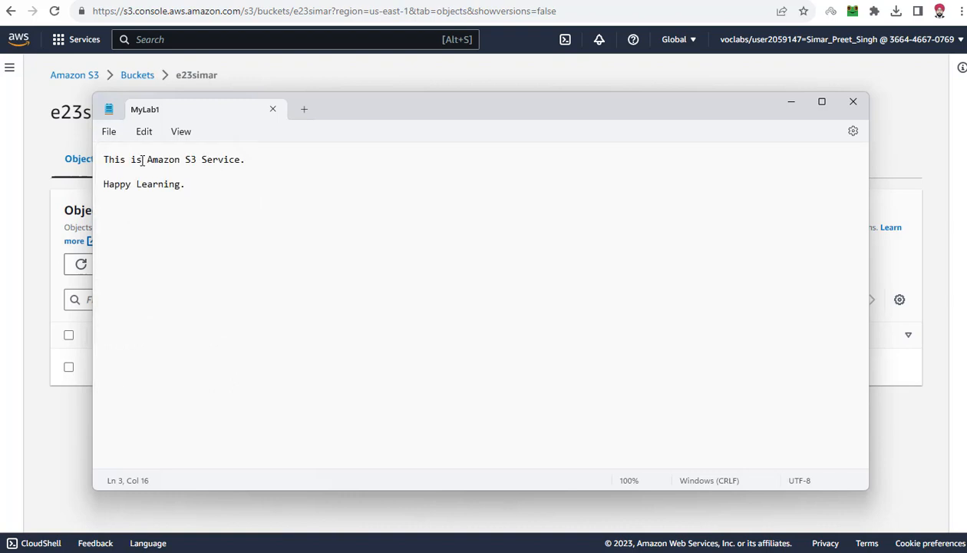
drag(140, 159, 237, 218)
click(238, 219)
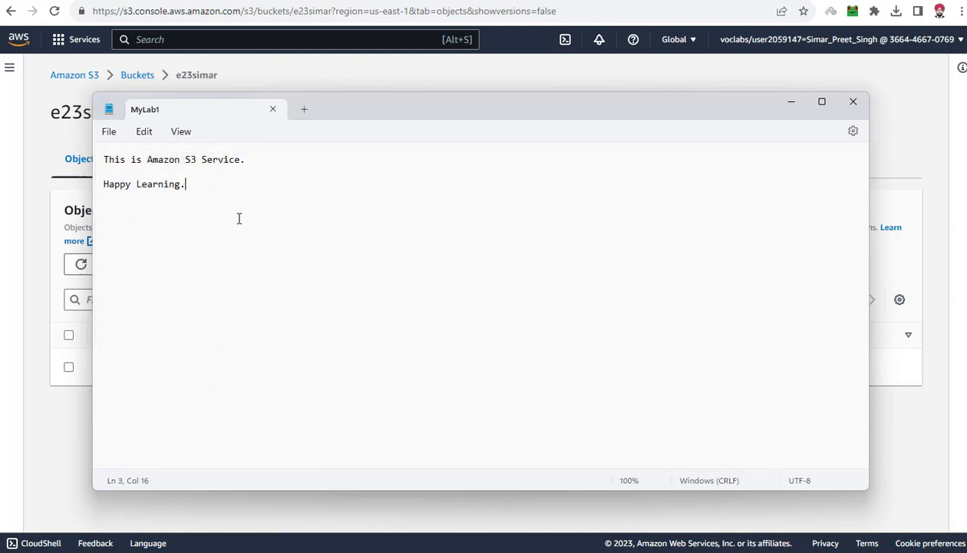
click(791, 103)
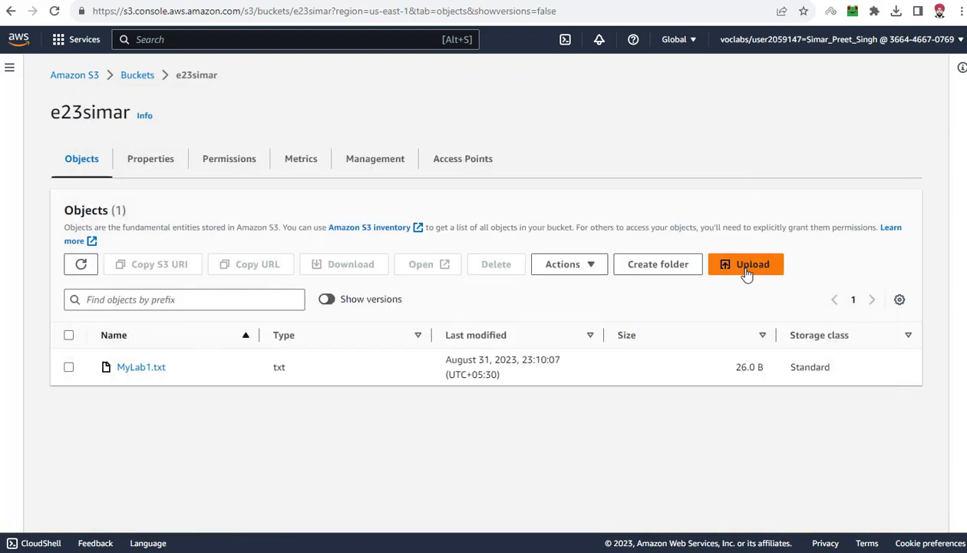
Upload the edited MyLab1.txt from the Desktop to the bucket and close the upload status page.
click(746, 268)
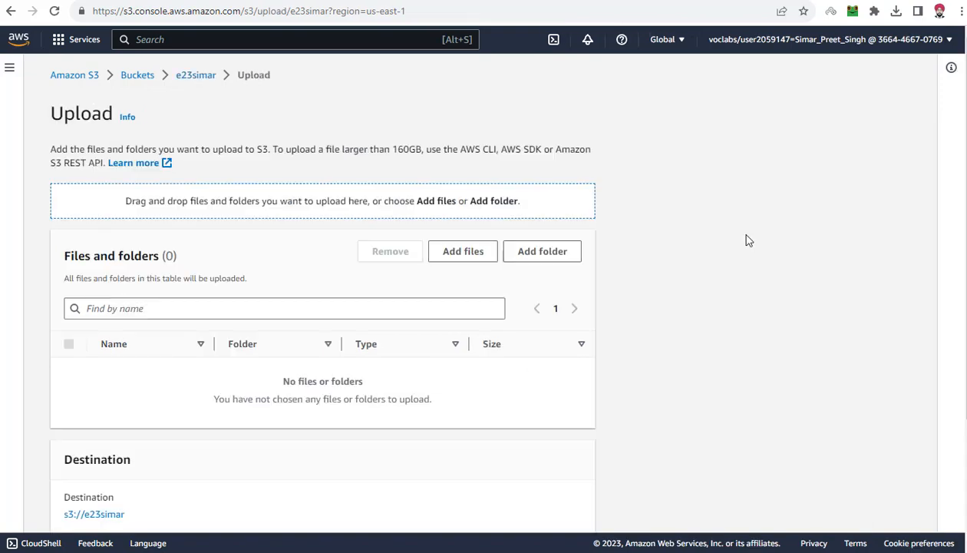
click(454, 255)
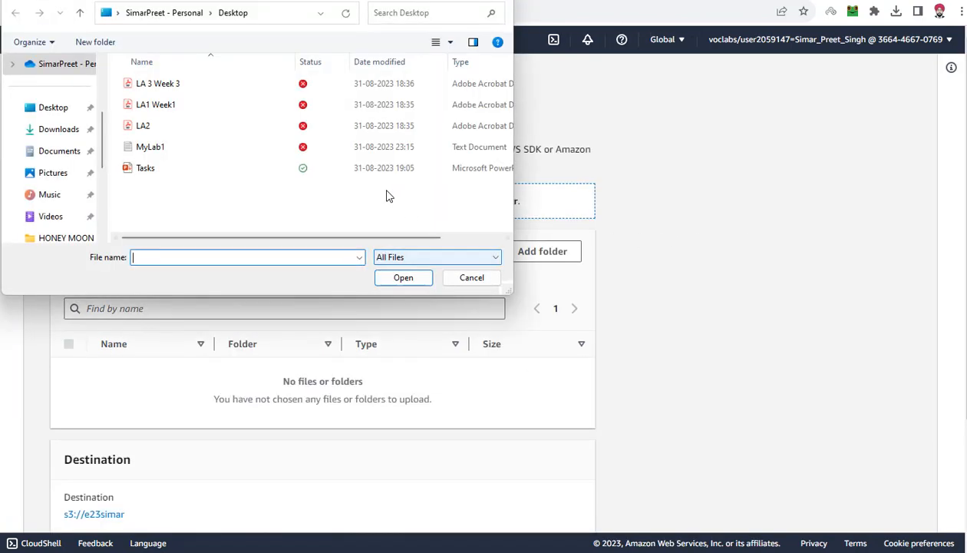
double_click(158, 147)
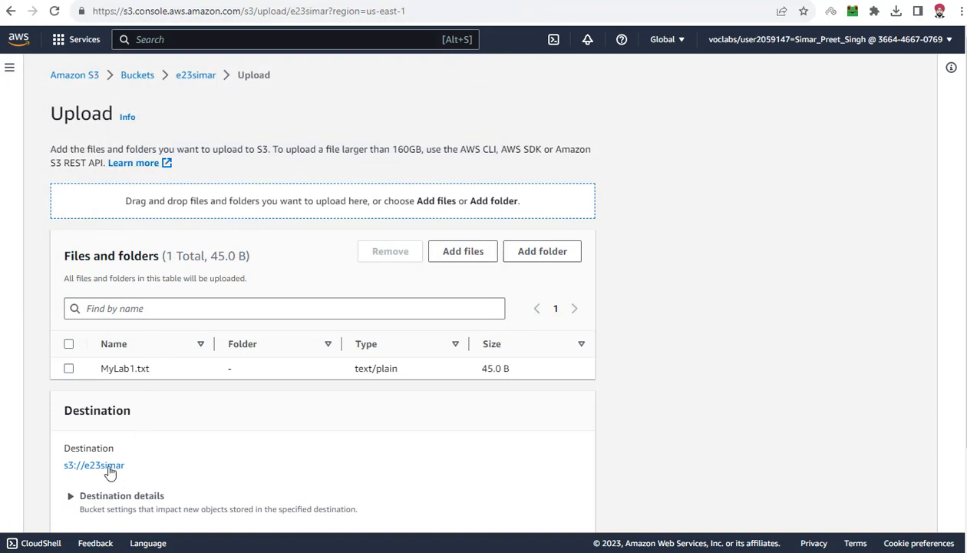
scroll(184, 457, down, 2)
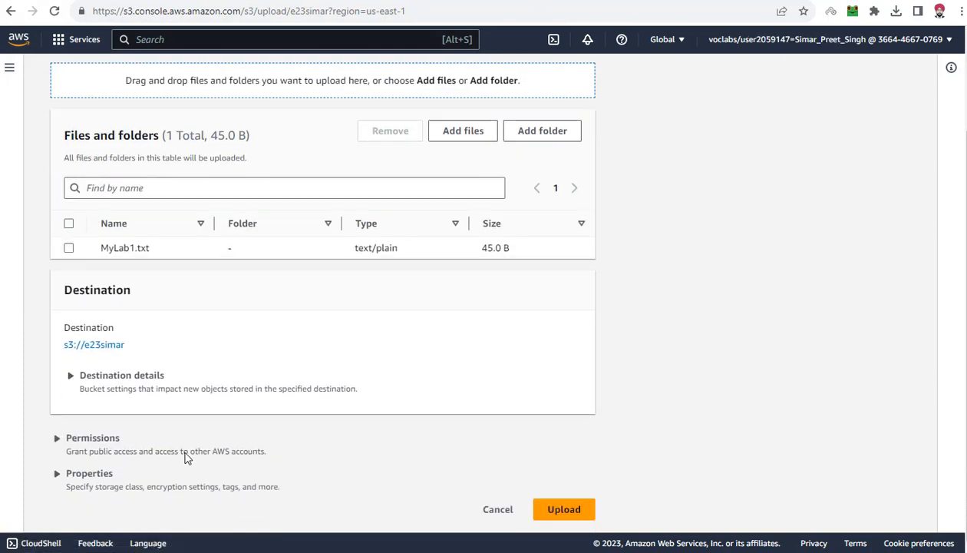
click(565, 509)
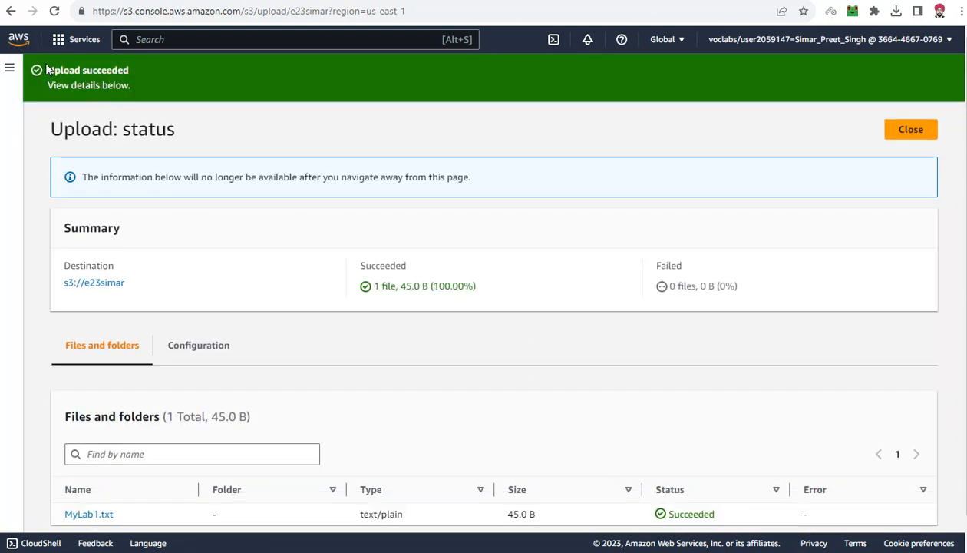
drag(47, 69, 135, 69)
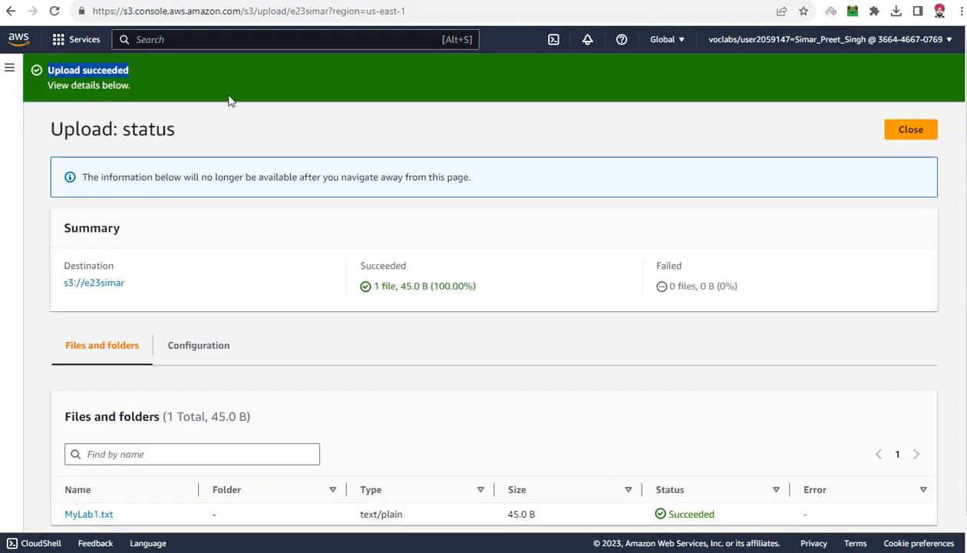
click(904, 137)
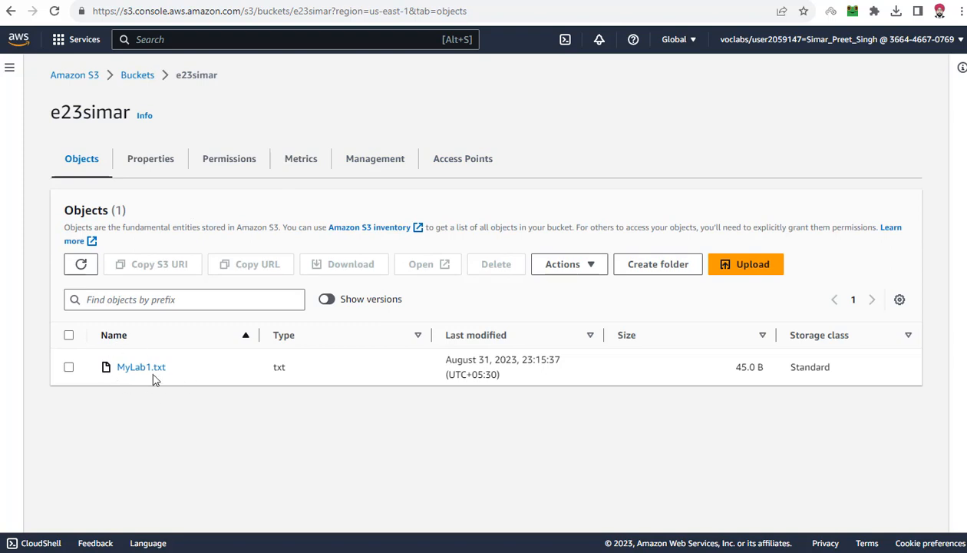
Show versions in the bucket's object list and examine the older MyLab1.txt version's modification date and size.
drag(341, 305, 421, 308)
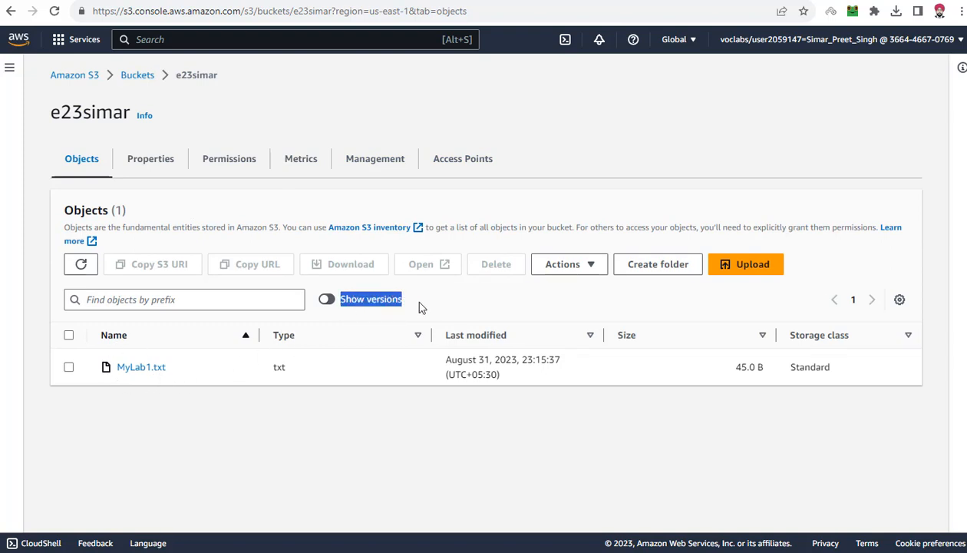
click(419, 307)
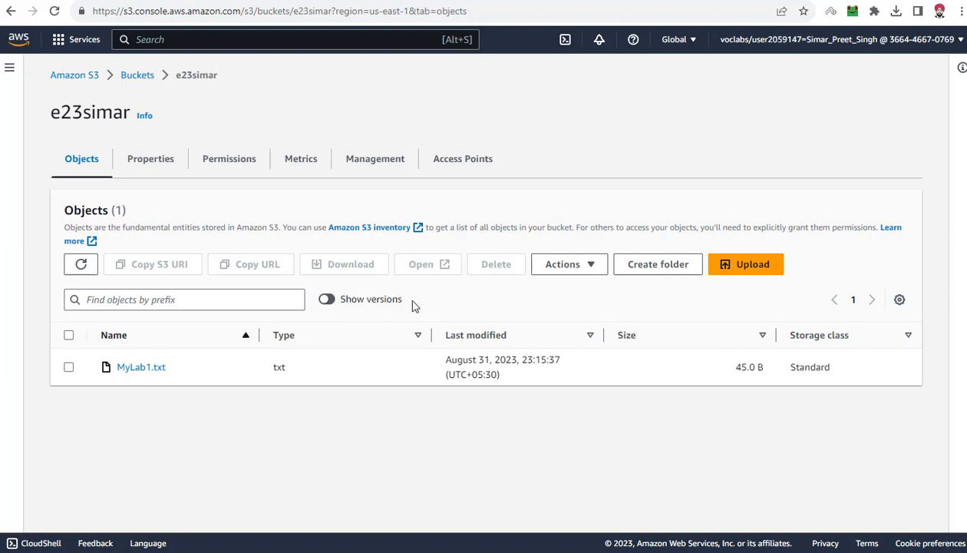
click(334, 306)
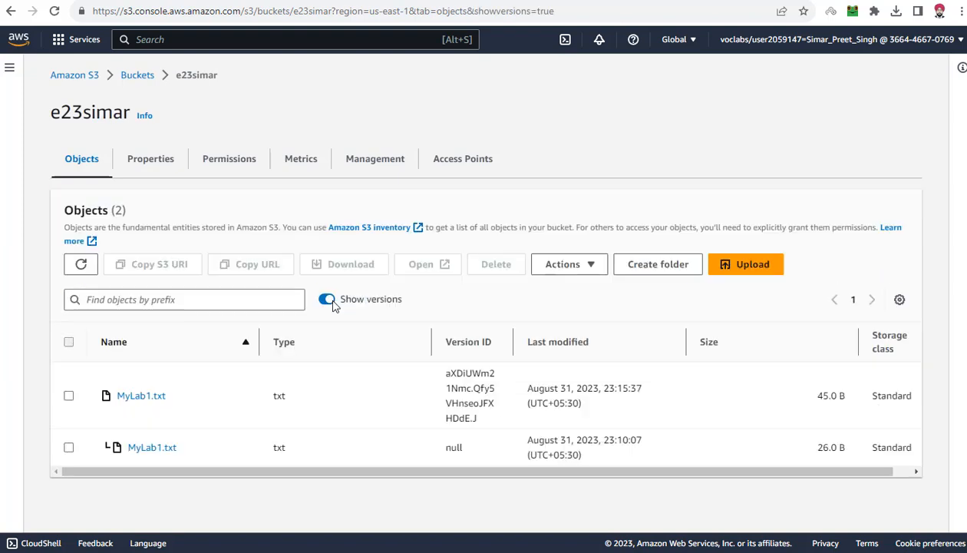
drag(340, 304, 416, 306)
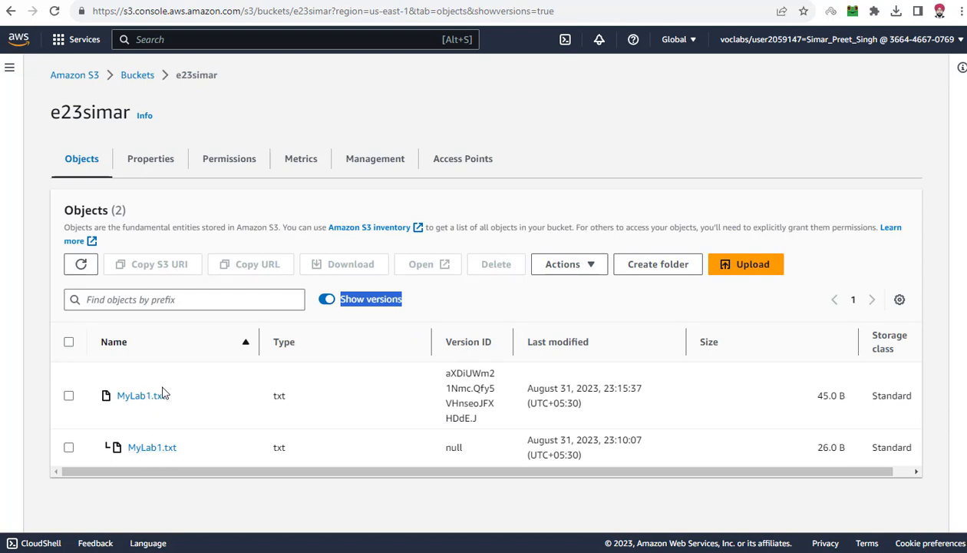
drag(232, 445, 647, 448)
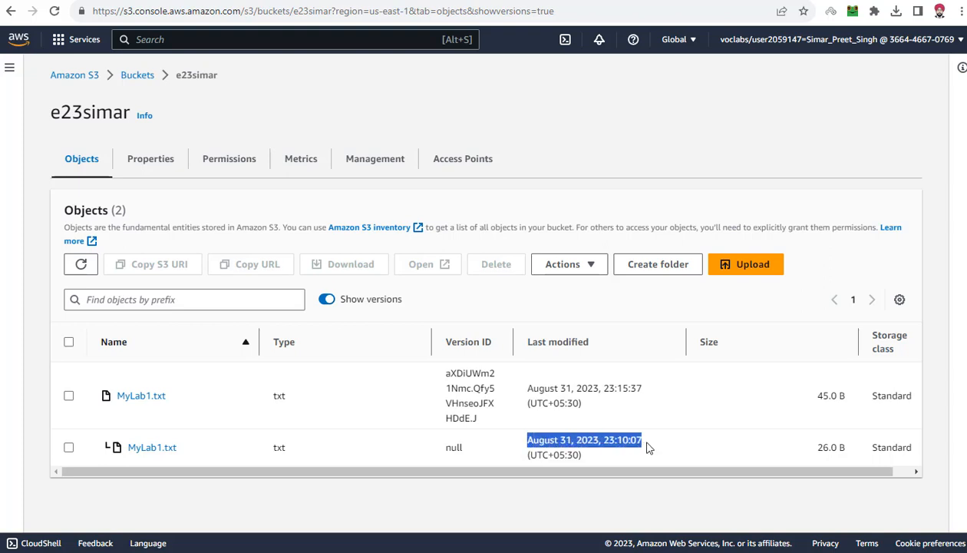
drag(528, 454, 592, 456)
click(642, 458)
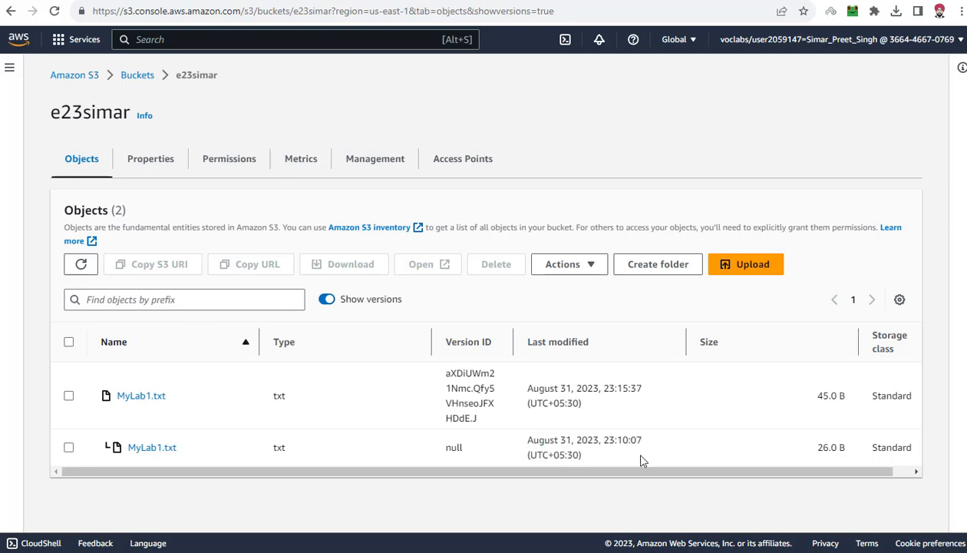
mouse_move(829, 447)
mouse_down()
mouse_move(855, 453)
mouse_move(819, 453)
mouse_up()
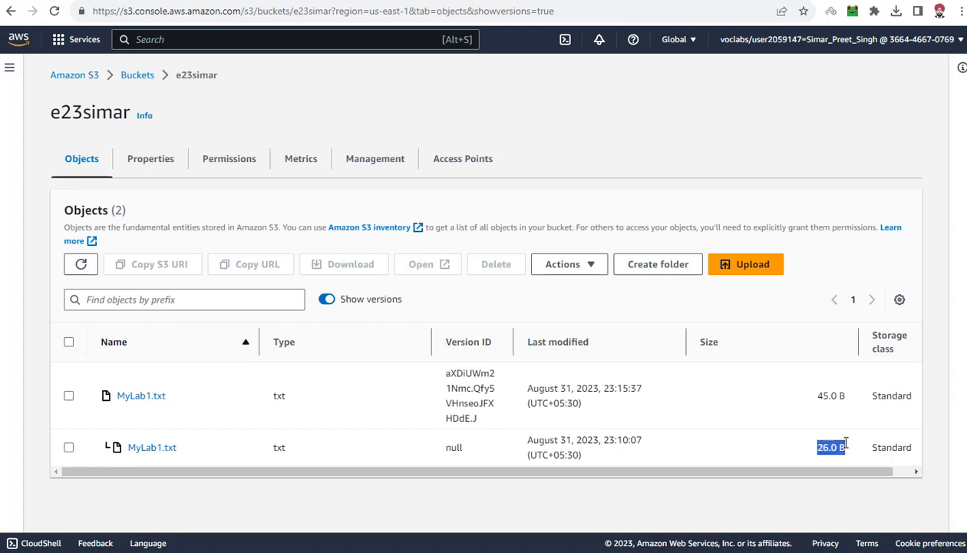
Compare the sizes and last-modified times of the two MyLab1.txt versions in the object list.
drag(850, 400, 817, 396)
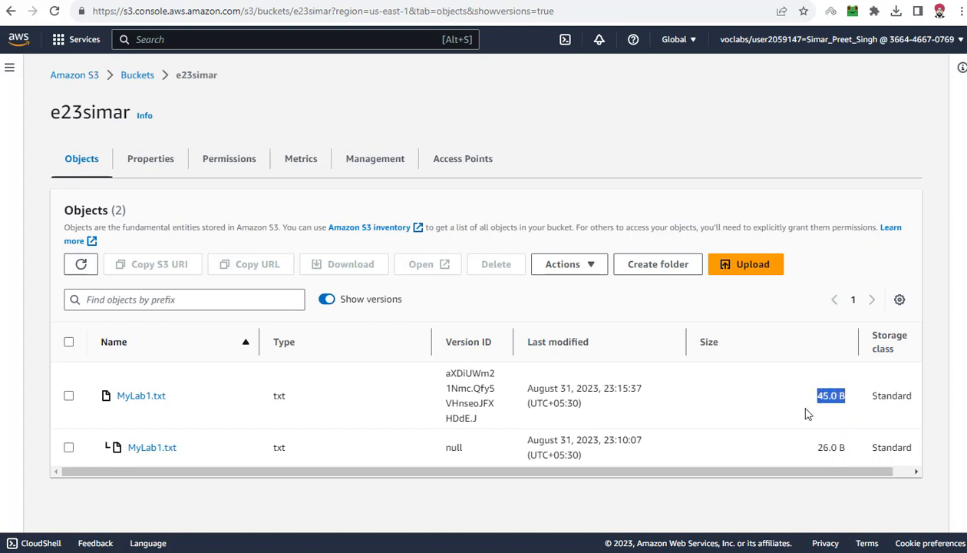
drag(807, 448, 851, 451)
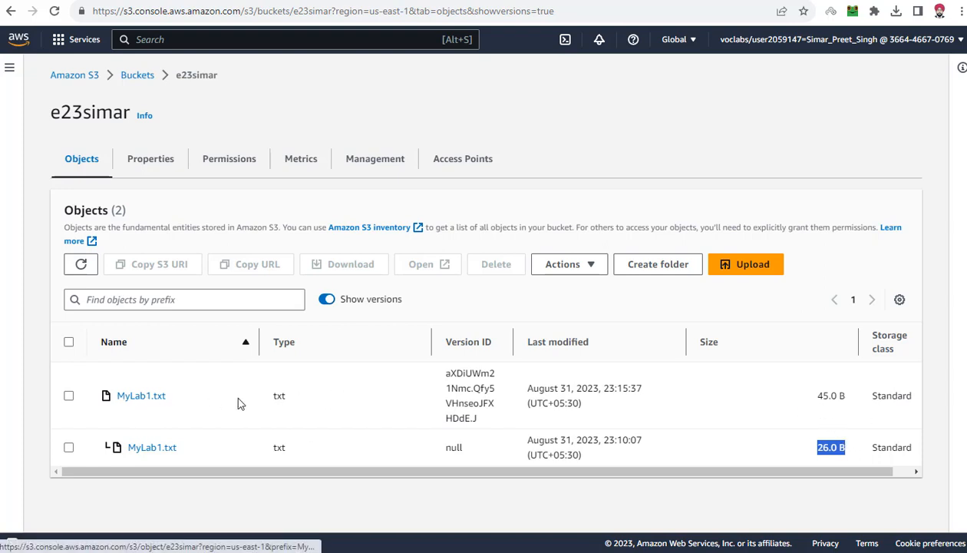
drag(276, 396, 637, 397)
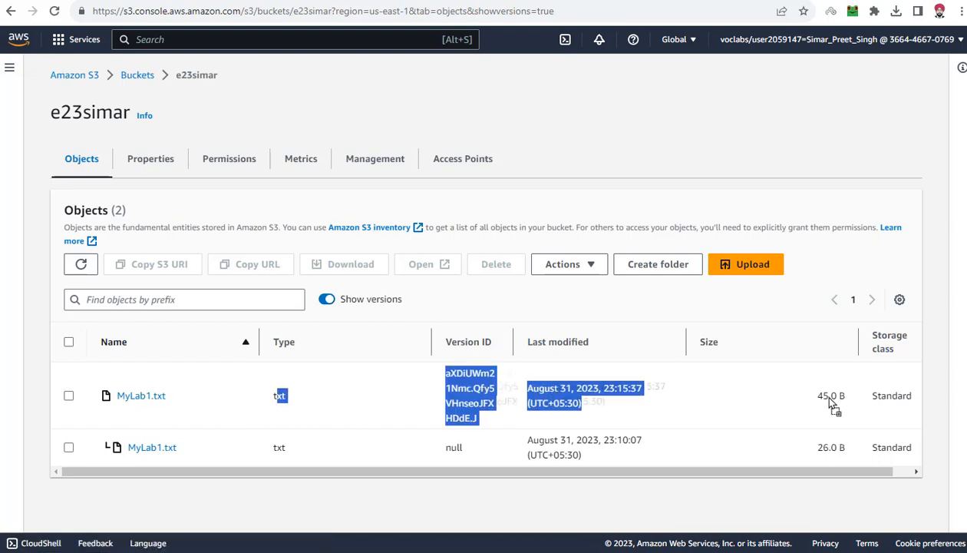
drag(849, 397, 814, 400)
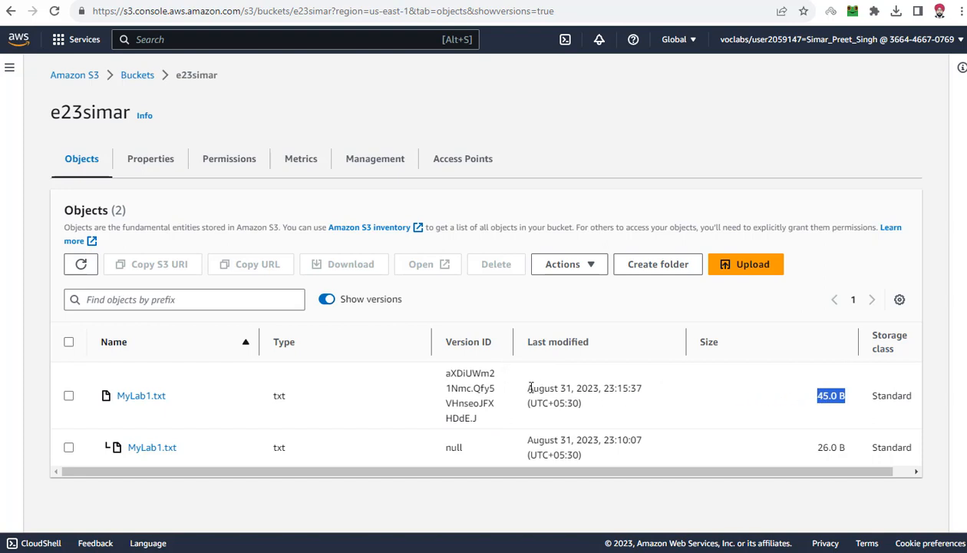
drag(530, 388, 643, 388)
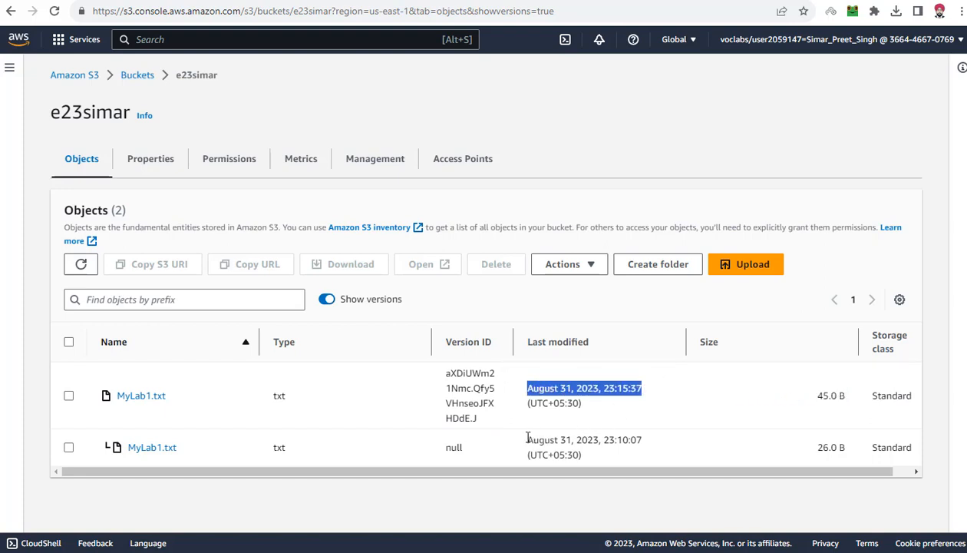
drag(528, 439, 642, 442)
drag(523, 386, 640, 399)
drag(526, 439, 652, 444)
click(651, 444)
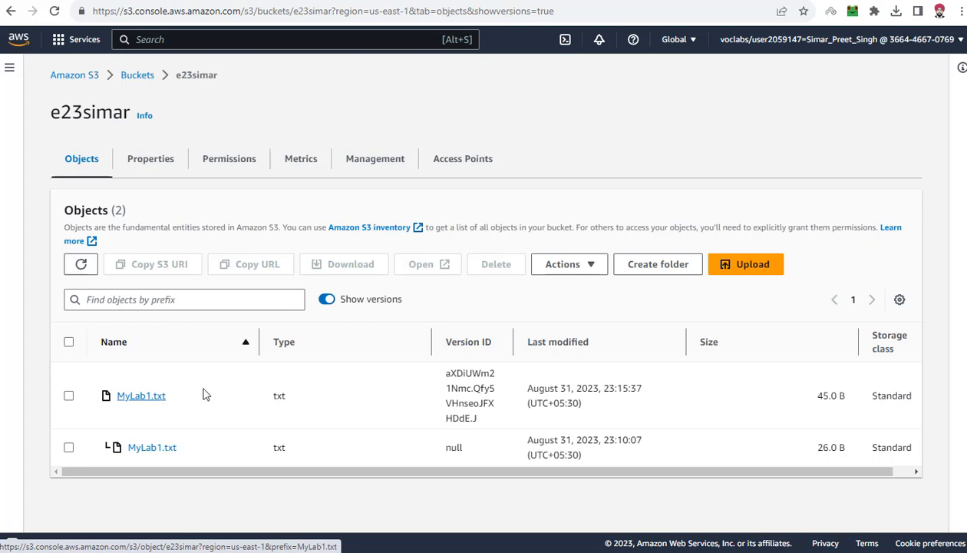
Hide versions and delete the MyLab1.txt object, confirming with "delete" and closing the deletion status page.
click(328, 300)
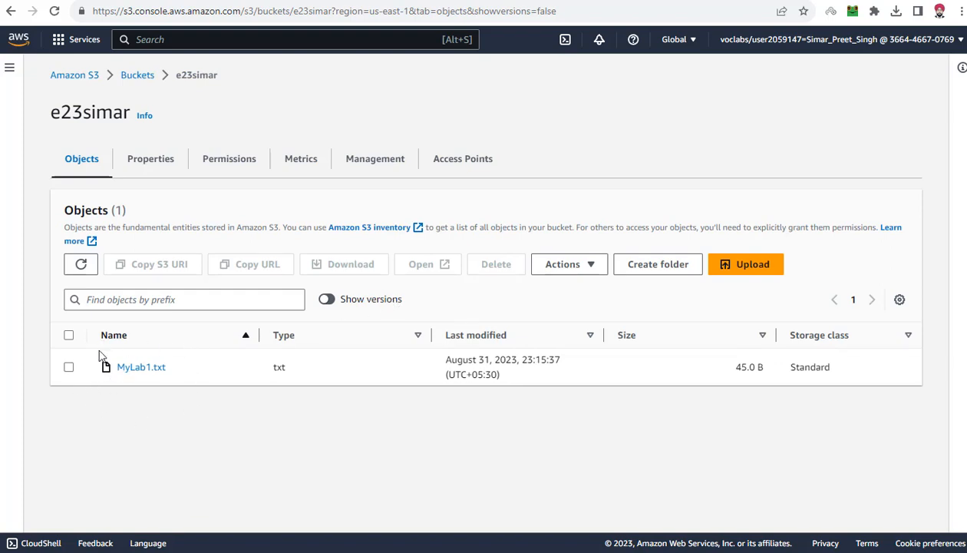
click(68, 369)
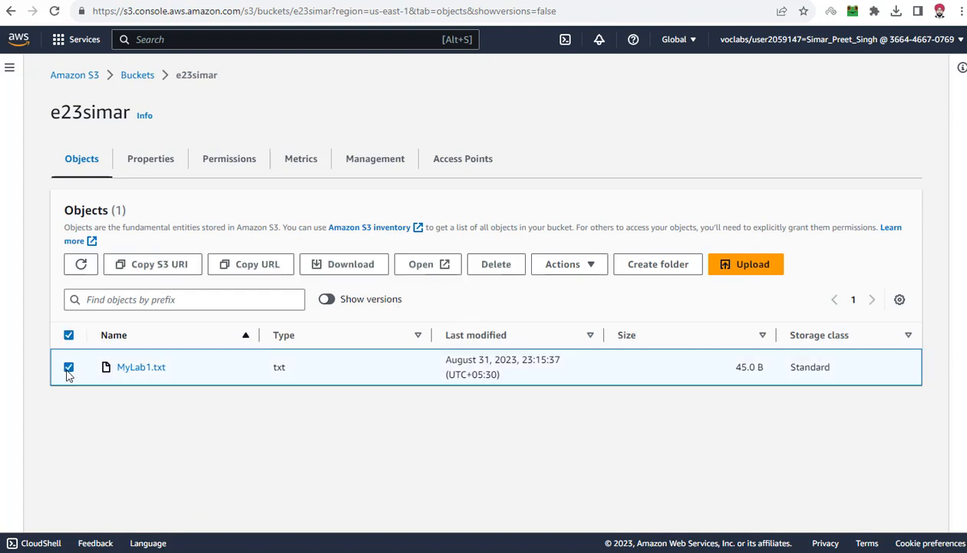
click(498, 268)
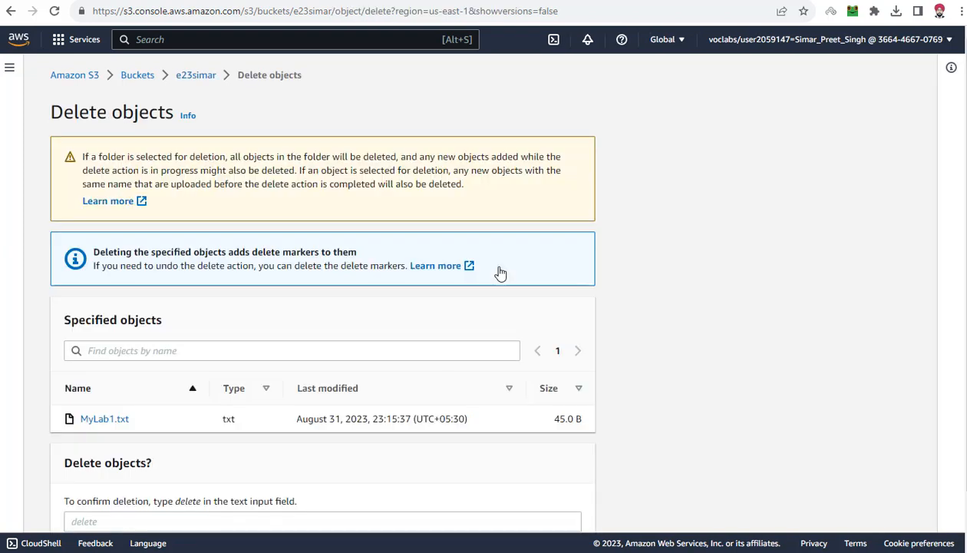
scroll(501, 273, down, 1)
drag(65, 403, 180, 404)
click(180, 405)
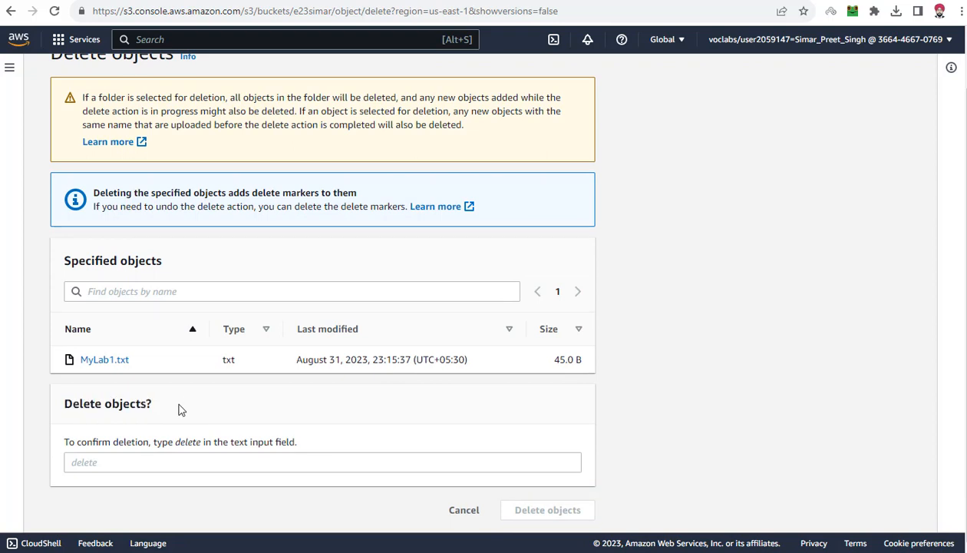
drag(67, 404, 154, 403)
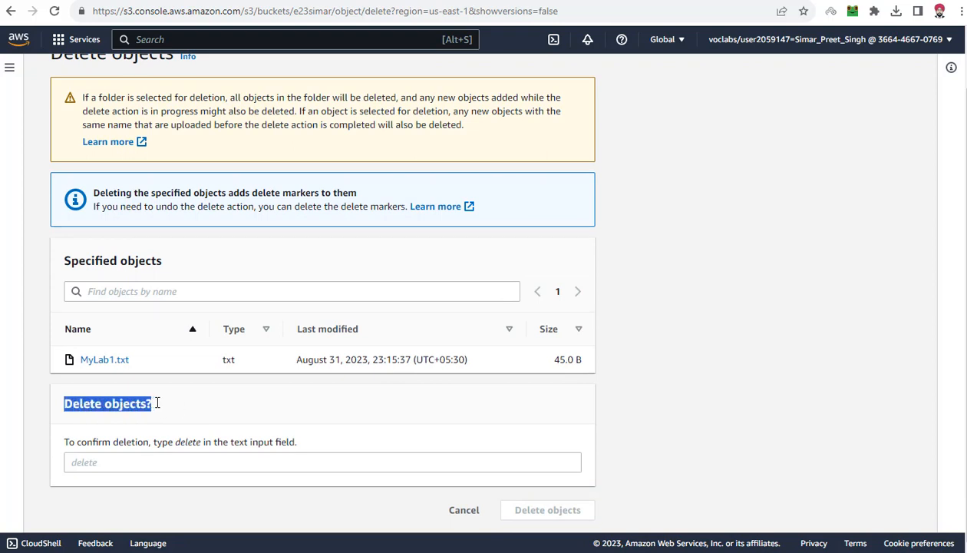
click(157, 405)
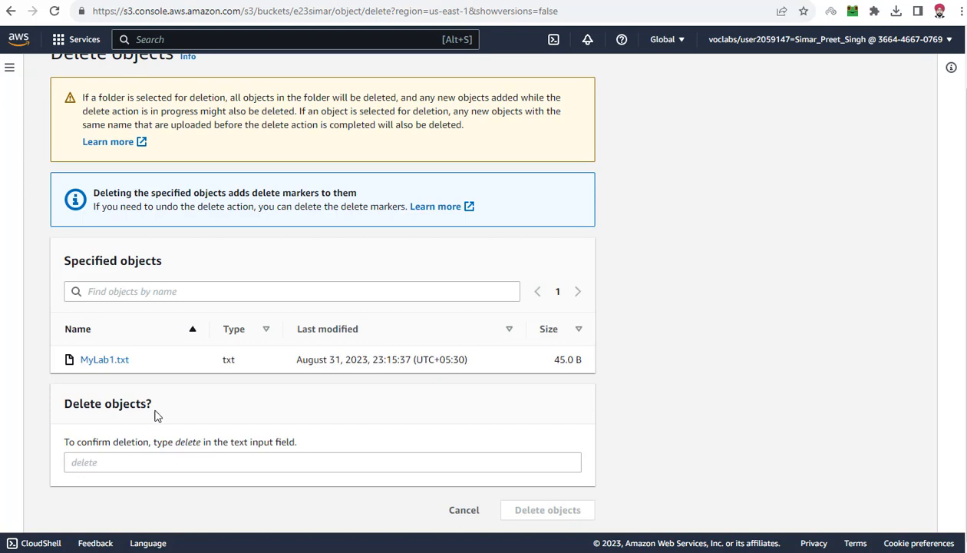
drag(62, 401, 156, 407)
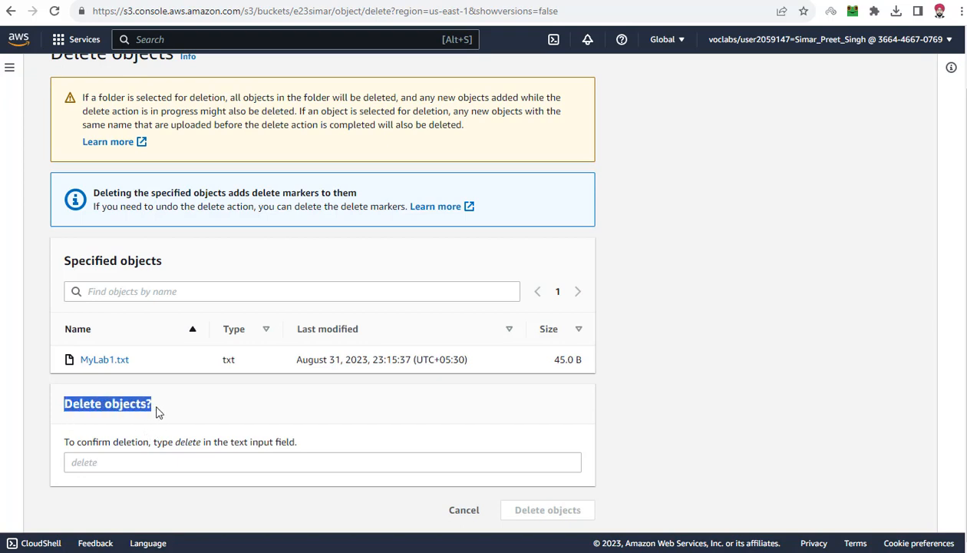
click(149, 459)
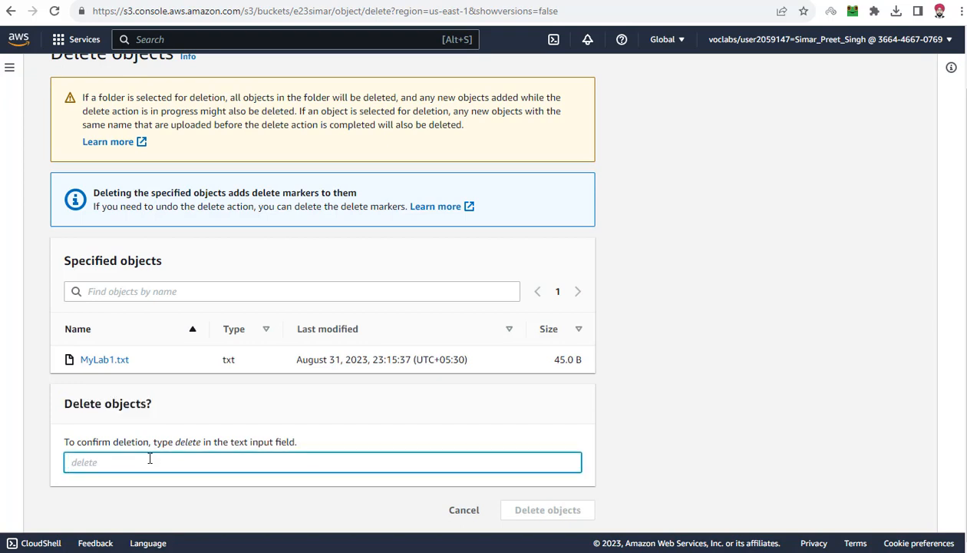
text(delete)
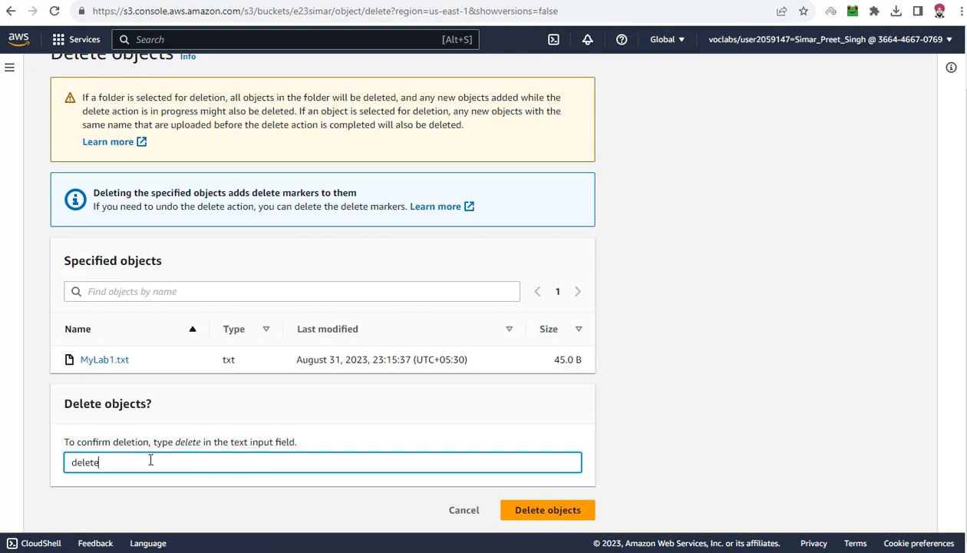
click(544, 511)
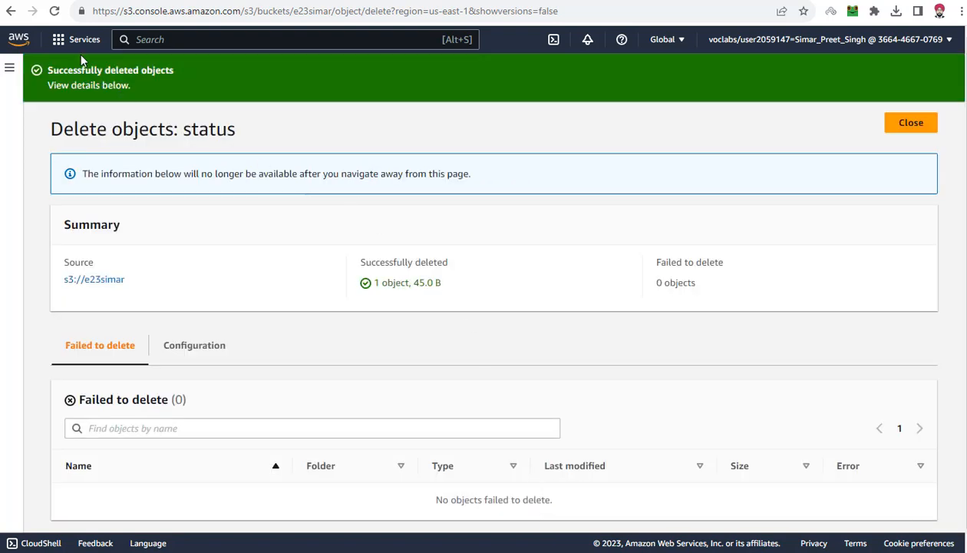
drag(49, 70, 192, 71)
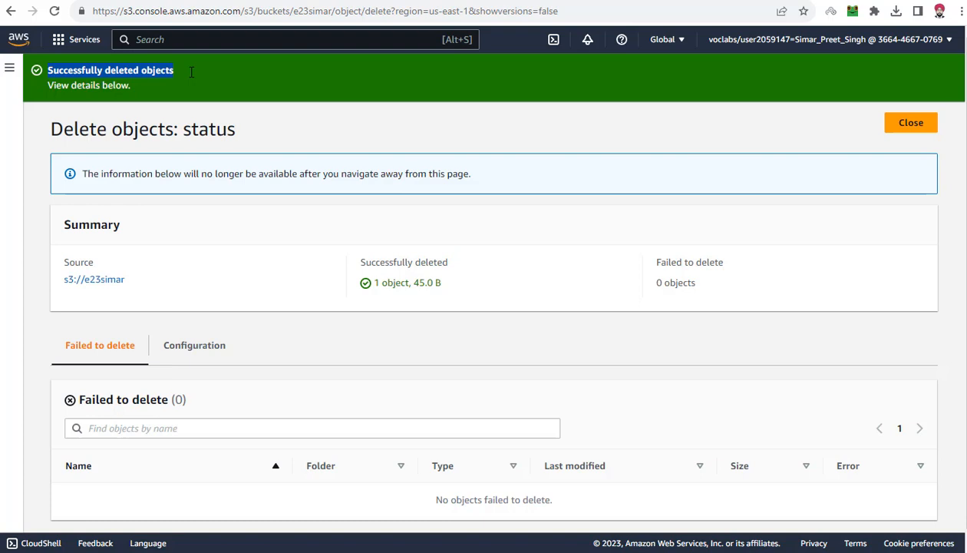
click(912, 122)
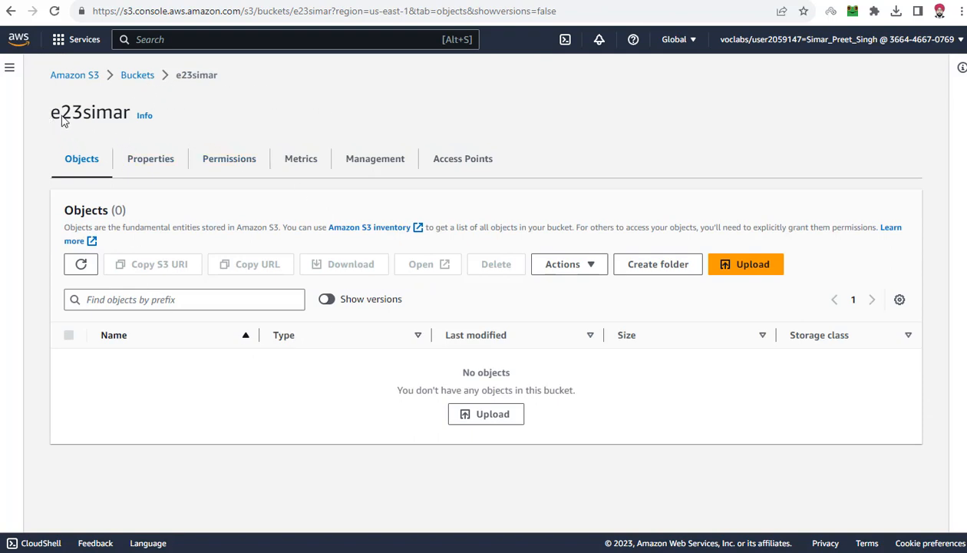
Check the bucket's object list for remaining objects while versions are hidden.
drag(50, 113, 132, 113)
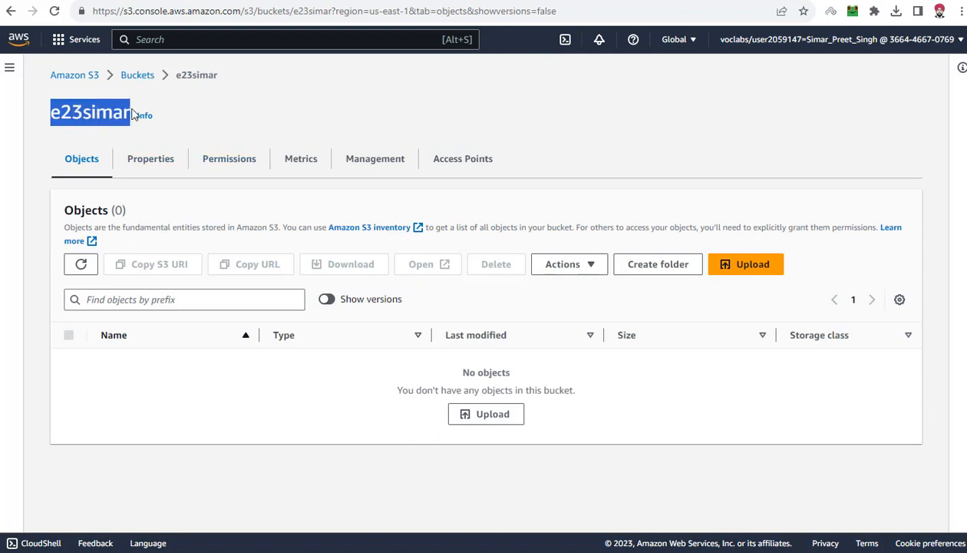
click(213, 383)
drag(430, 388, 619, 394)
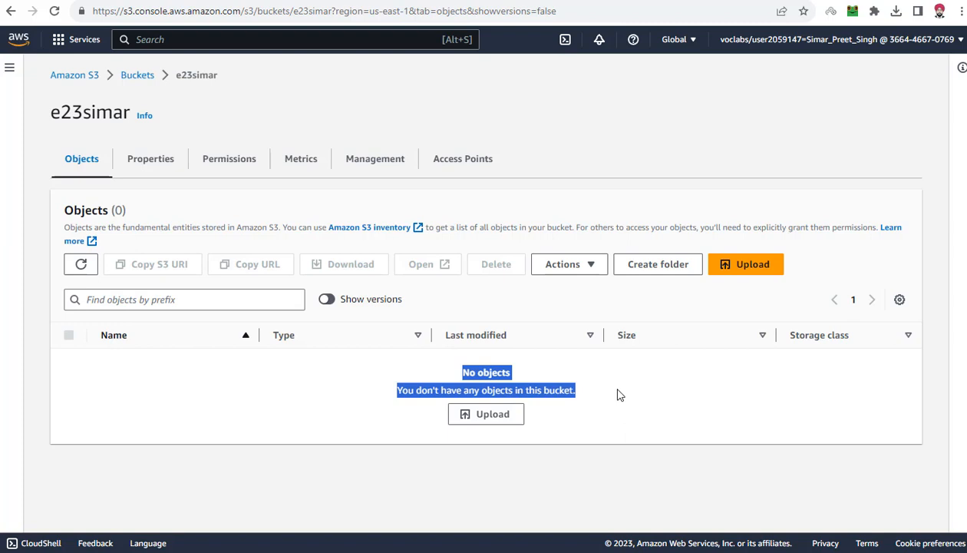
click(620, 395)
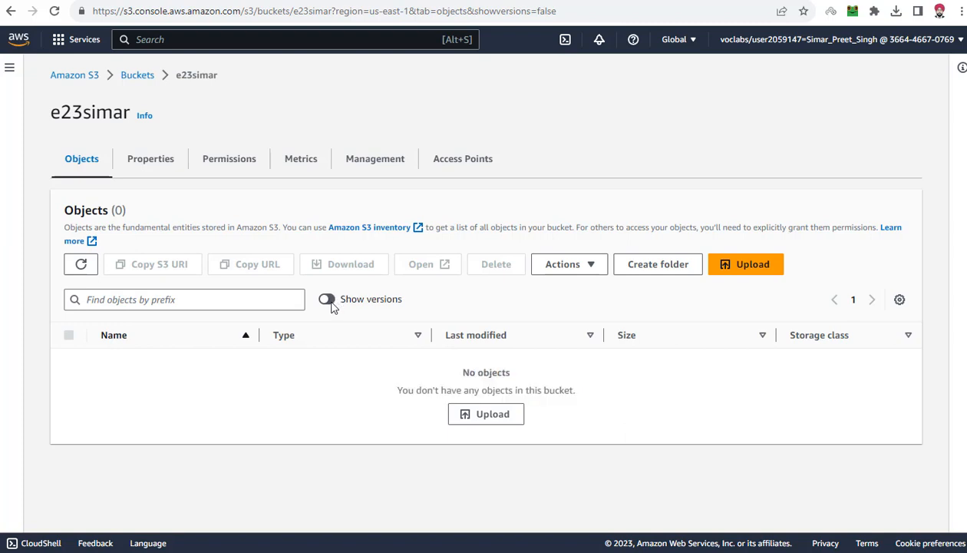
Show versions in the object list and examine the MyLab1.txt delete marker and the two file versions beneath it.
click(328, 299)
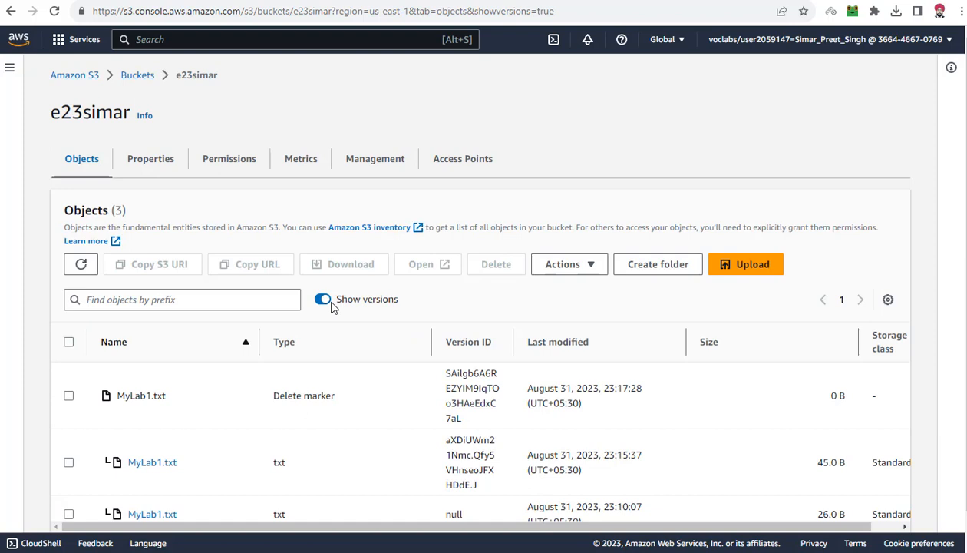
scroll(332, 305, down, 1)
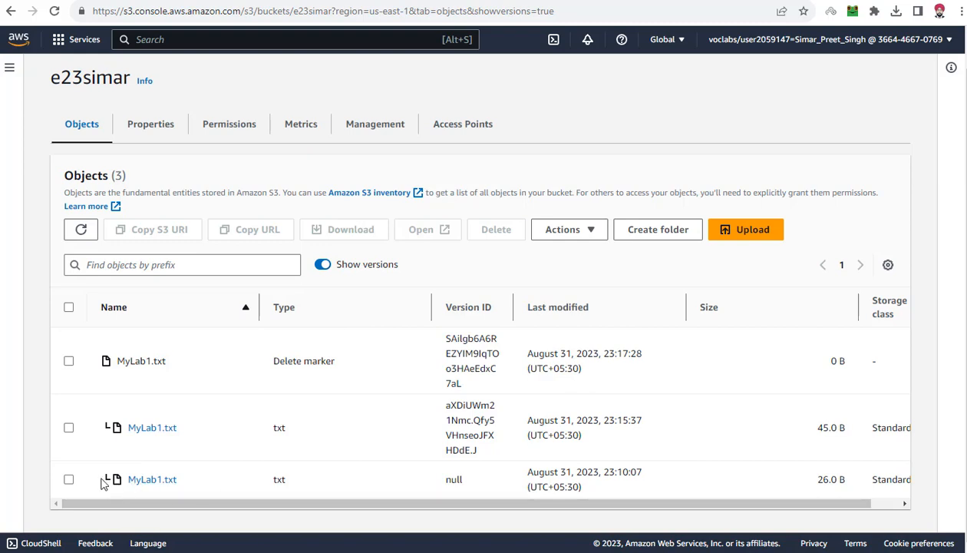
drag(89, 482, 859, 488)
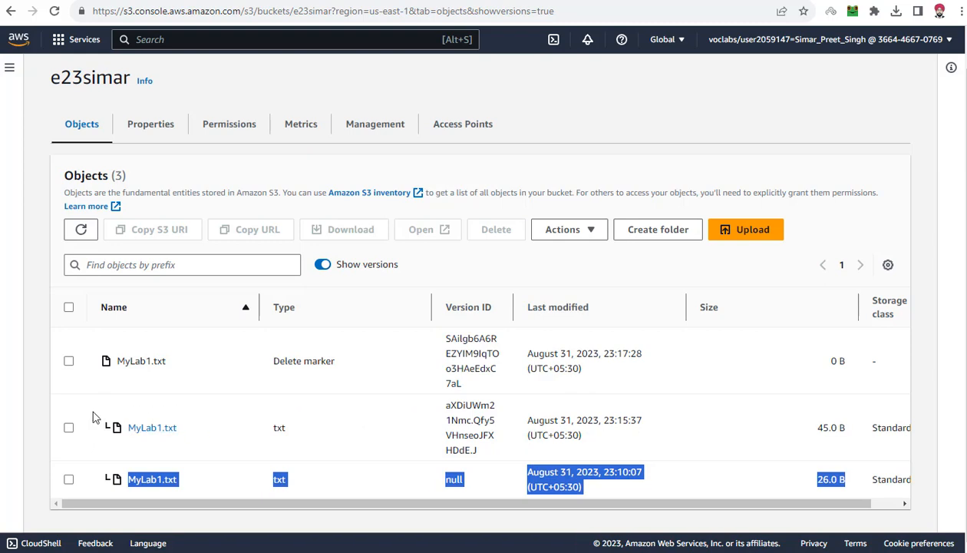
drag(93, 418, 845, 430)
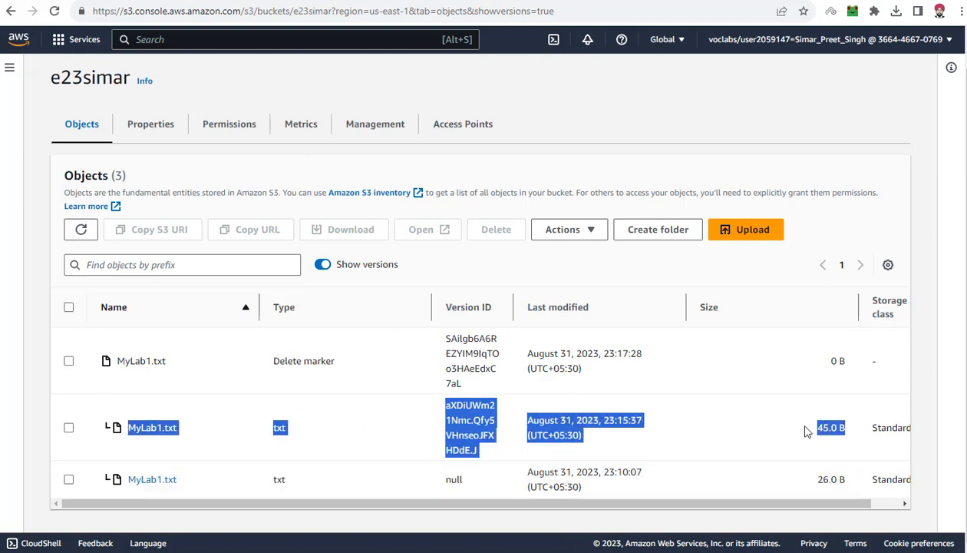
click(91, 362)
drag(91, 363, 113, 363)
click(851, 362)
click(856, 368)
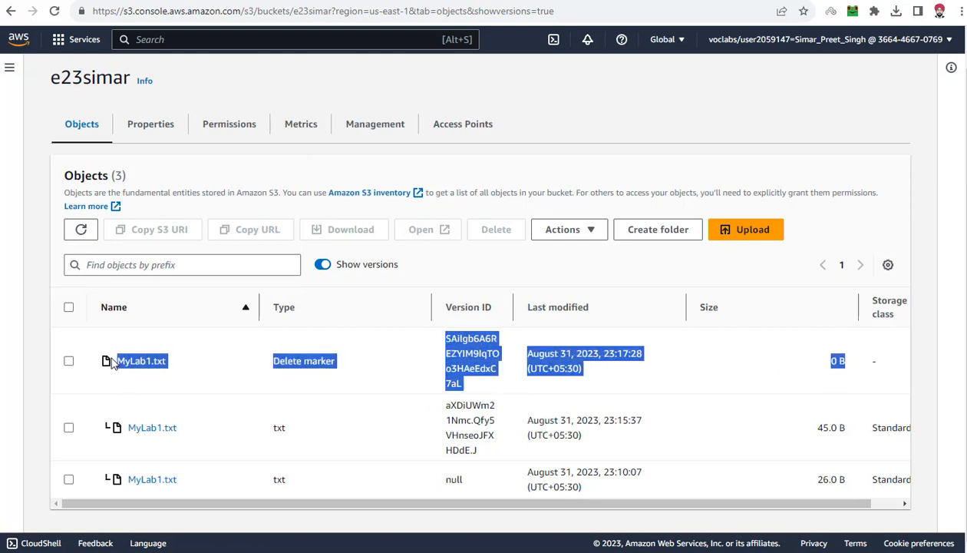
drag(527, 354, 649, 363)
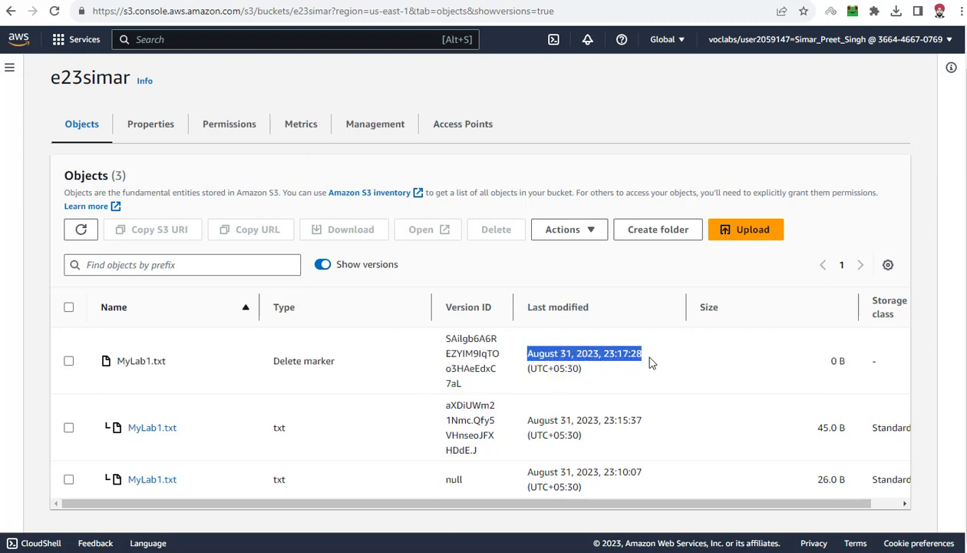
click(649, 362)
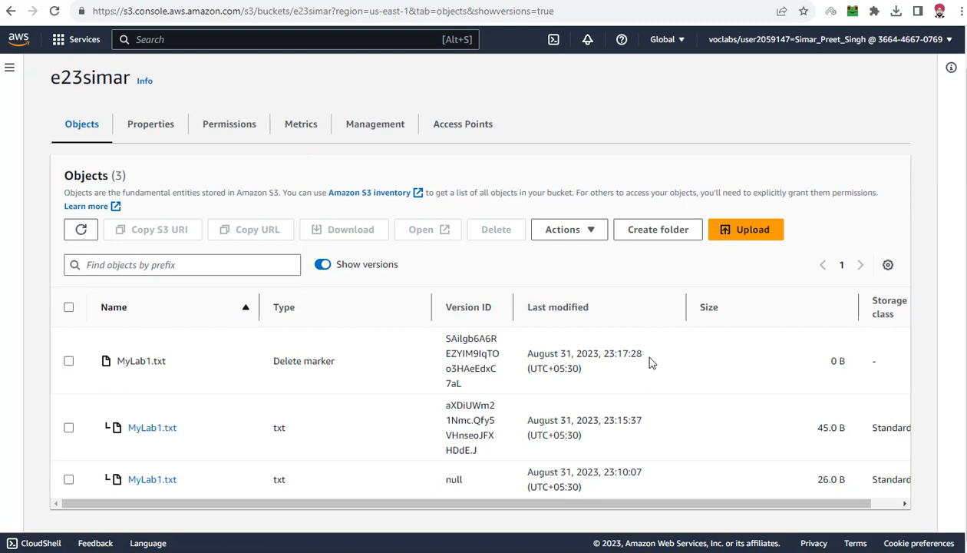
Download the 45.0 B version of MyLab1.txt using the Download as option.
click(68, 480)
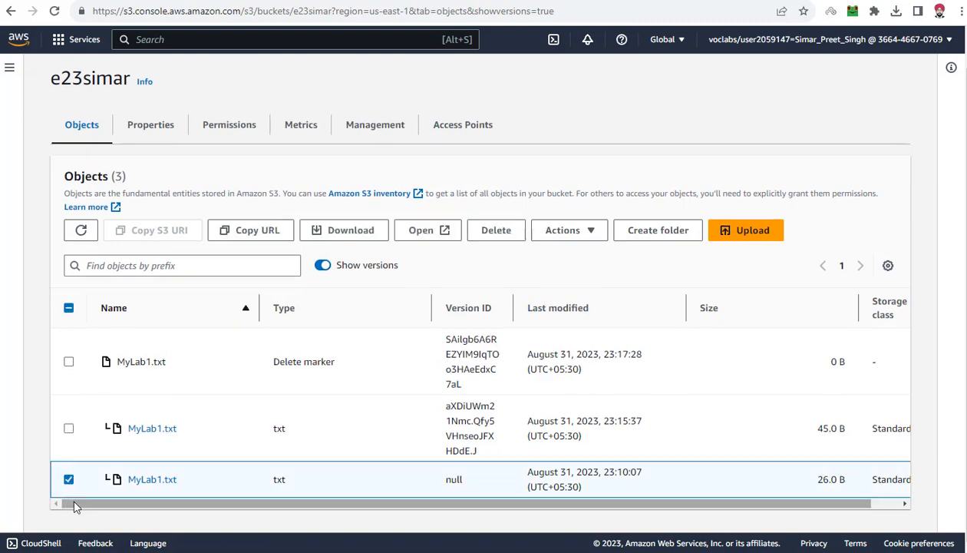
click(69, 480)
click(69, 428)
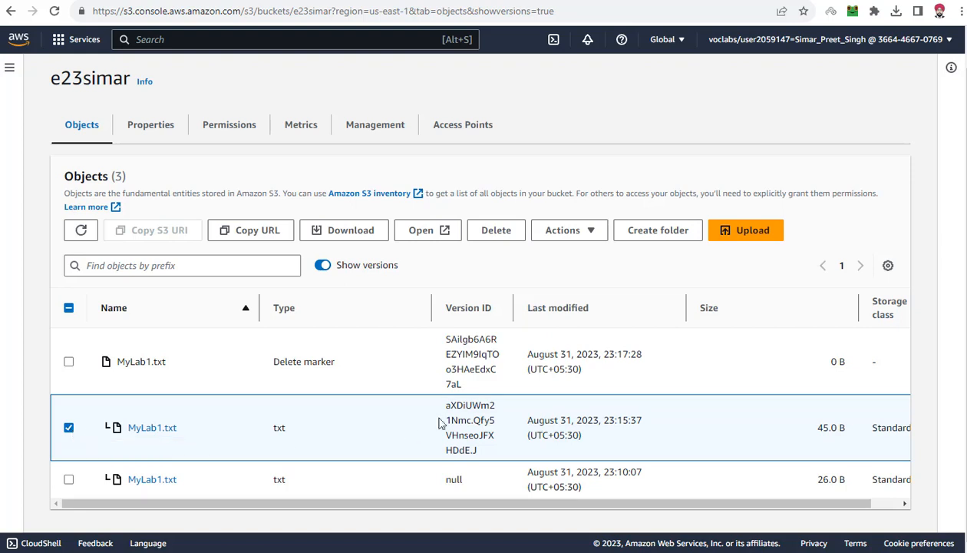
click(585, 230)
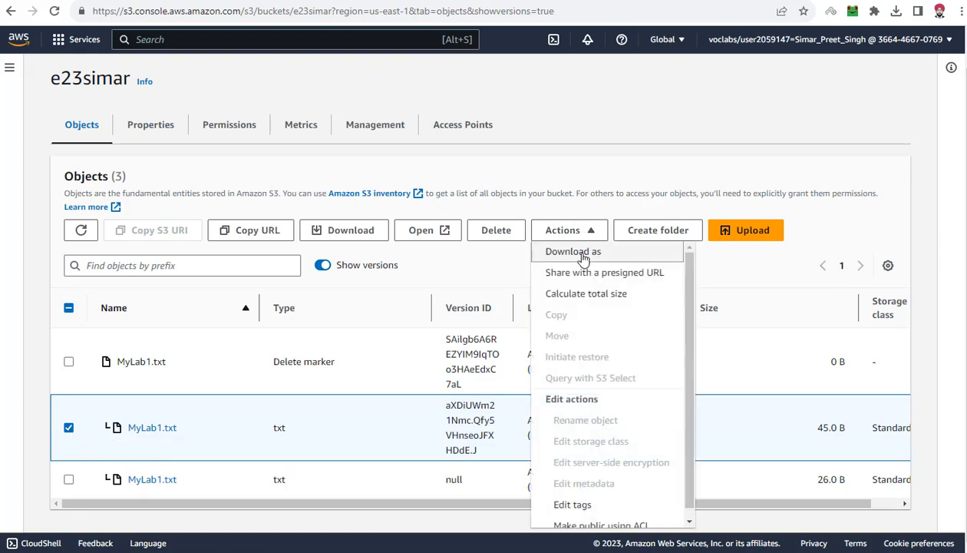
click(584, 254)
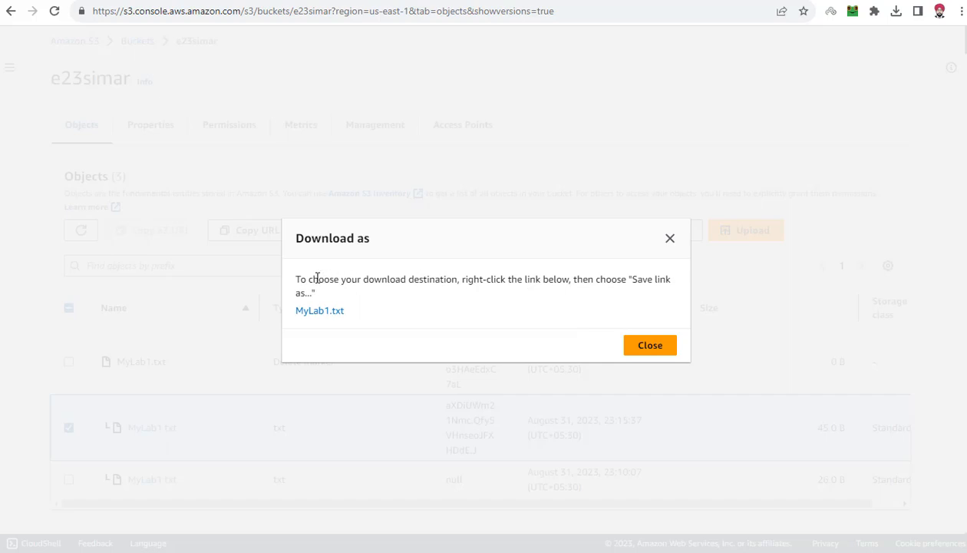
drag(457, 280, 669, 281)
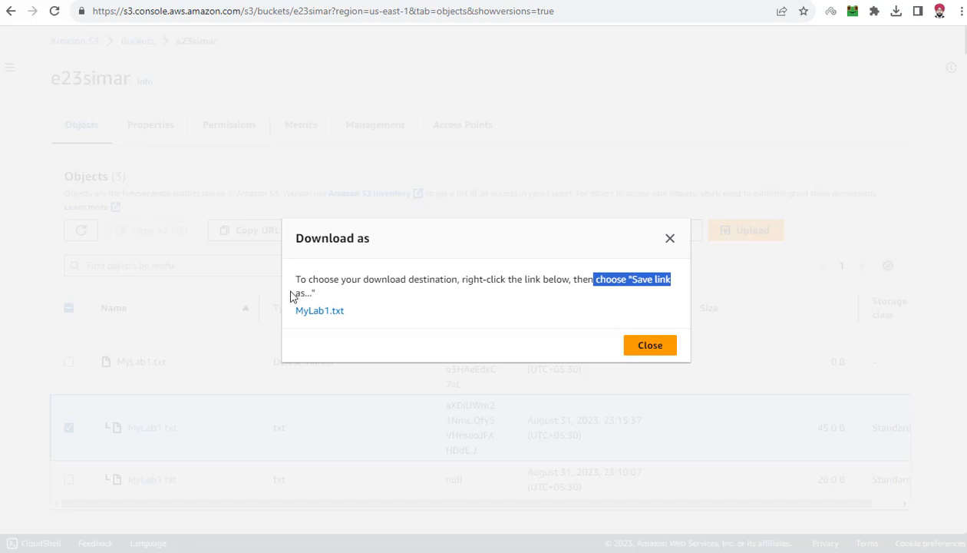
drag(292, 295, 313, 292)
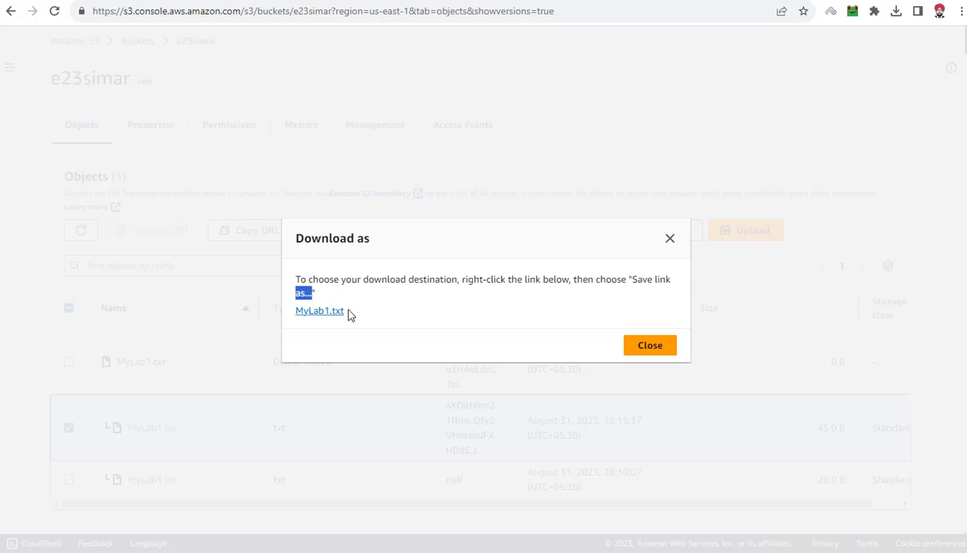
click(347, 307)
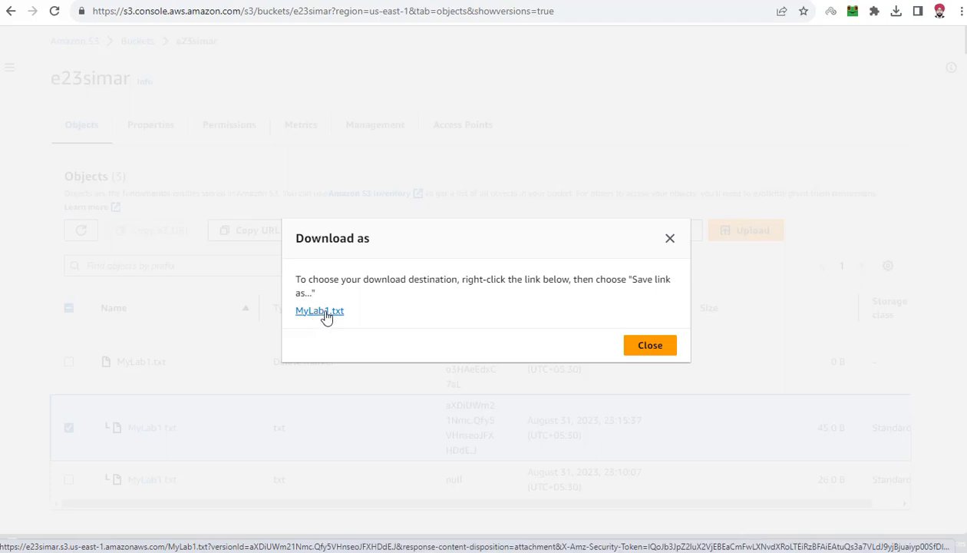
right_click(326, 315)
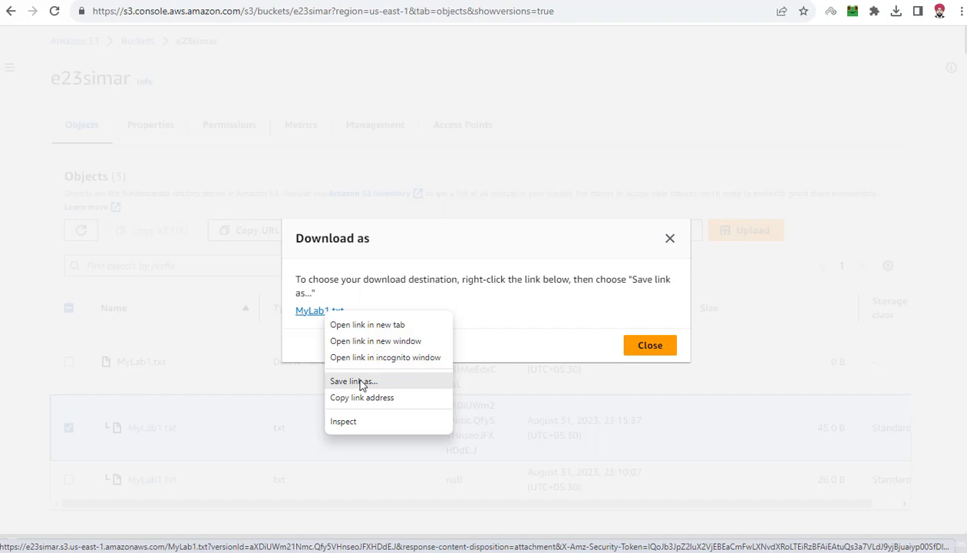
click(384, 281)
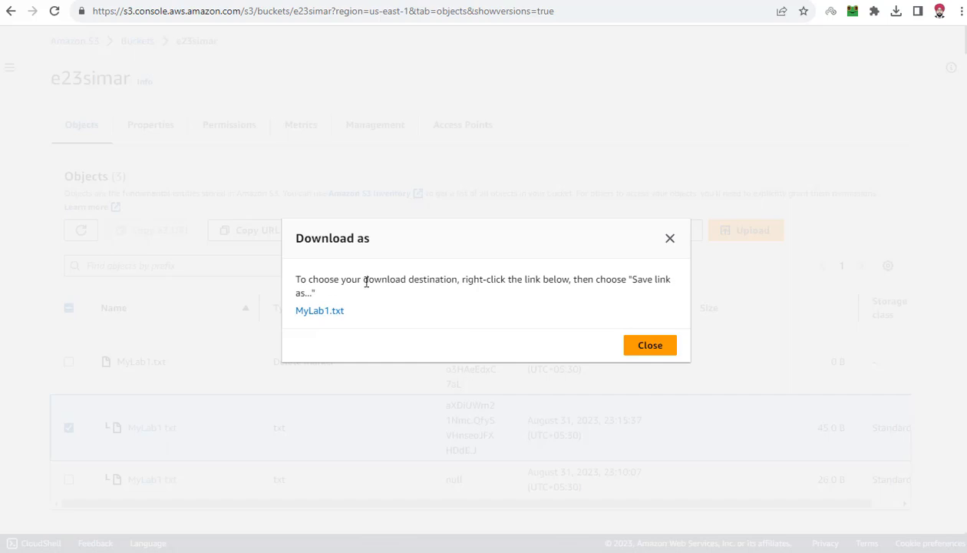
click(321, 311)
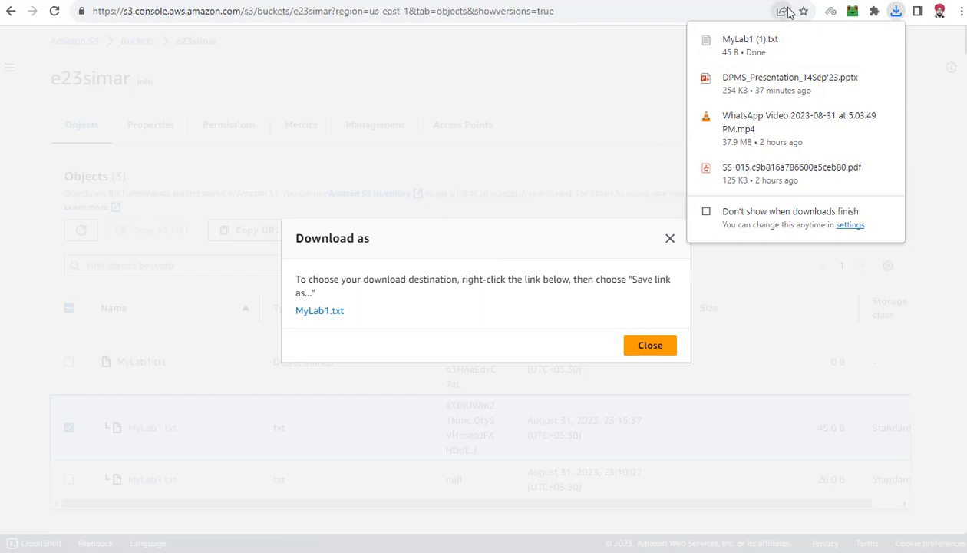
Open the downloaded MyLab1 (1).txt, examine its text, and return to the bucket's object list.
click(755, 44)
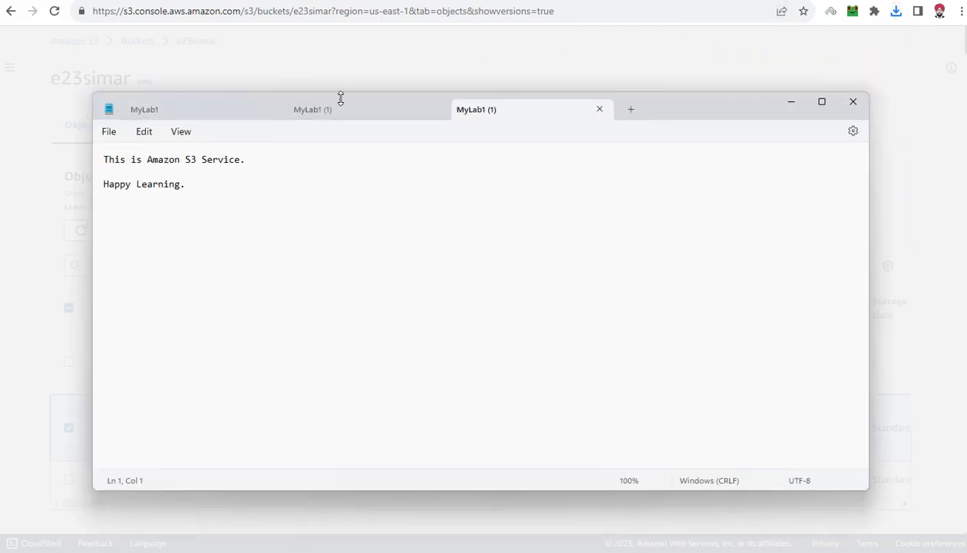
drag(104, 158, 88, 147)
click(232, 195)
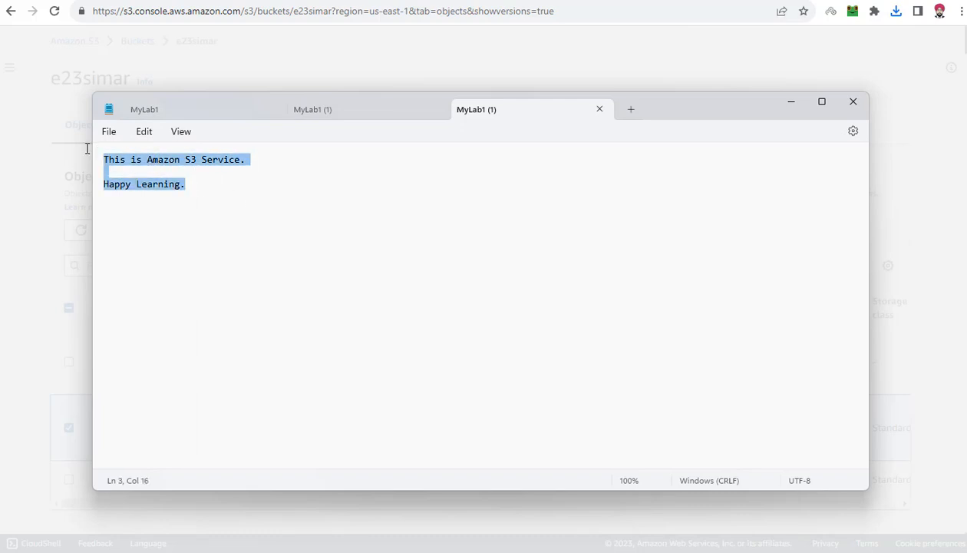
click(192, 189)
drag(201, 197, 101, 162)
click(272, 209)
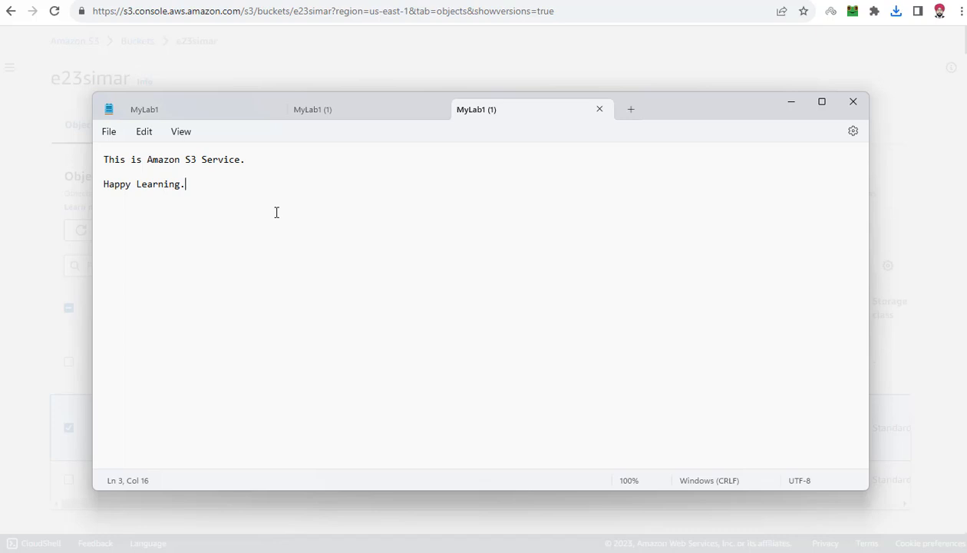
drag(192, 196, 98, 162)
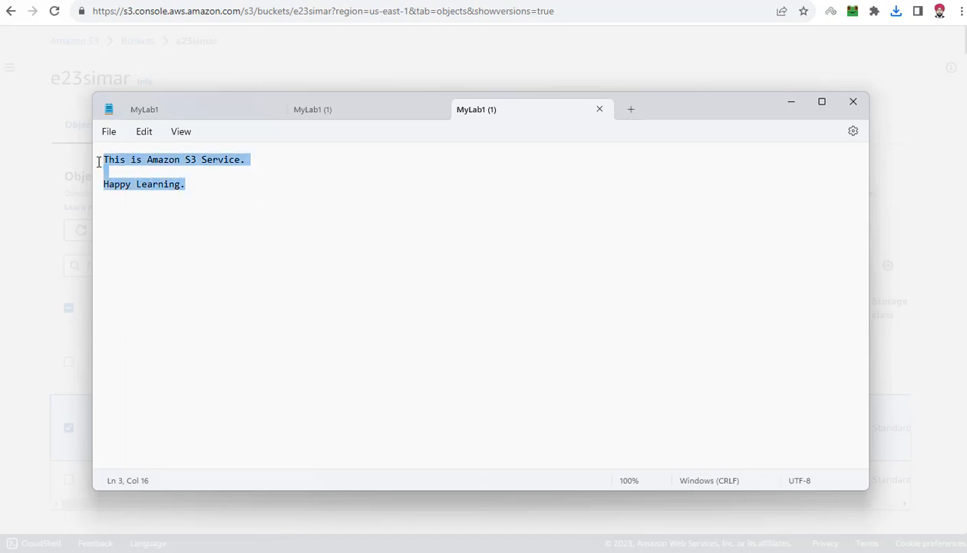
click(168, 184)
drag(200, 184, 103, 158)
click(114, 159)
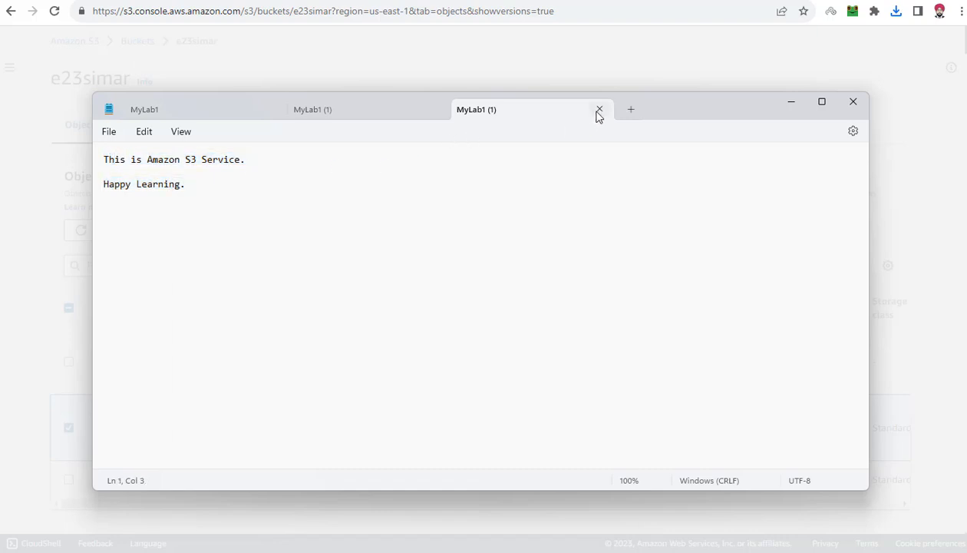
click(790, 103)
click(649, 344)
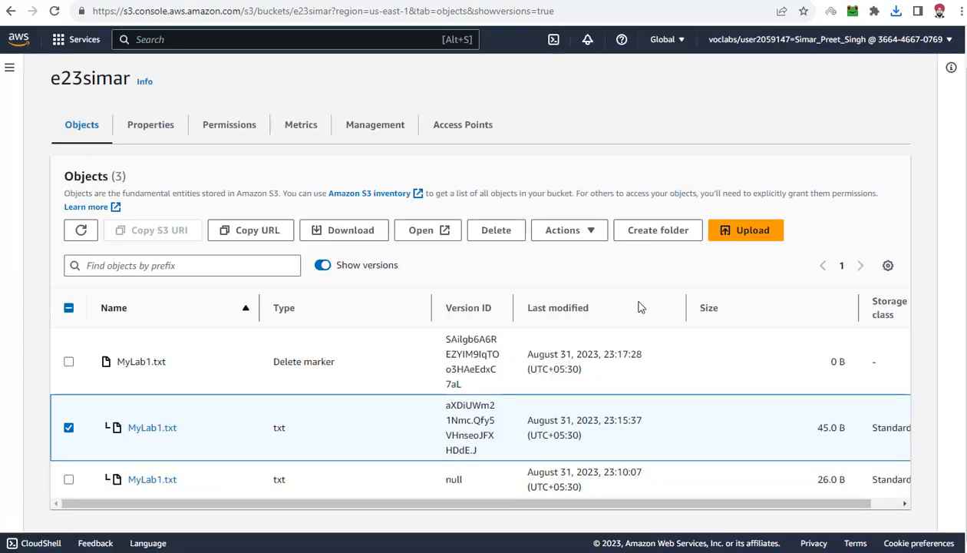
Hide versions in the object list and start creating a second bucket named e23simar-2.
click(319, 265)
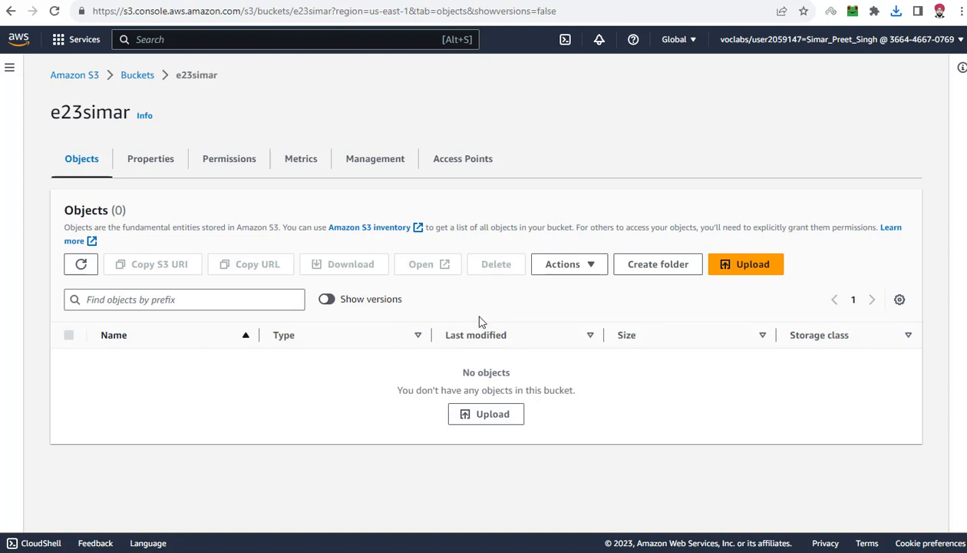
click(131, 75)
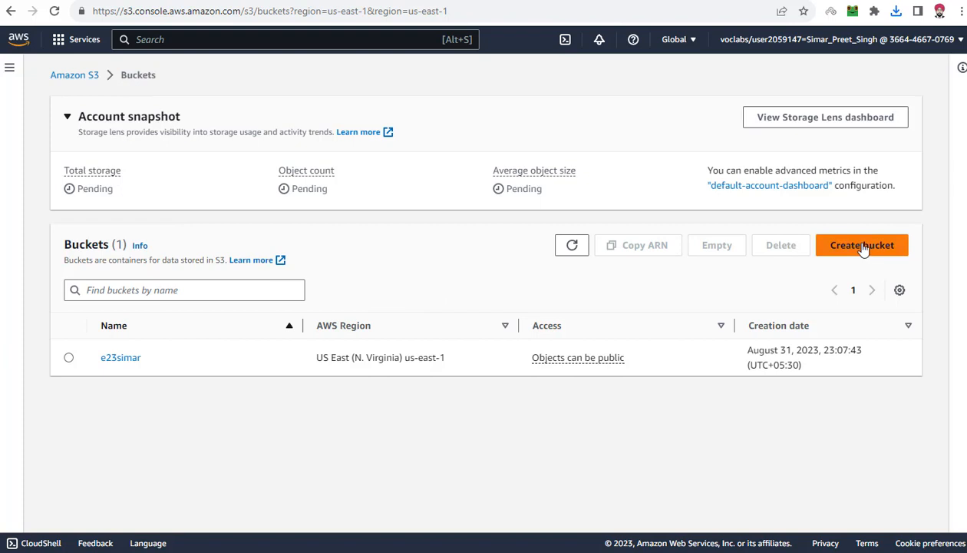
click(862, 246)
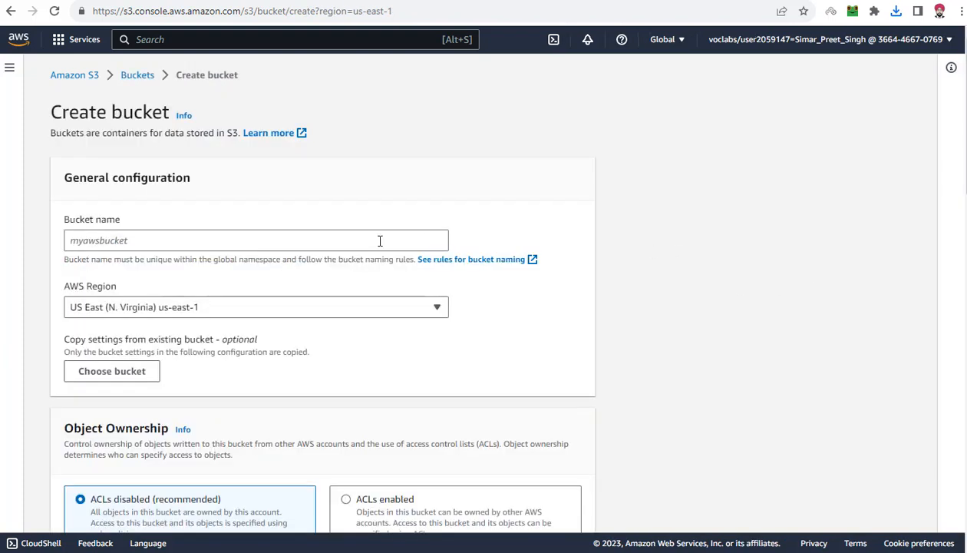
click(300, 241)
text(e23simar-2)
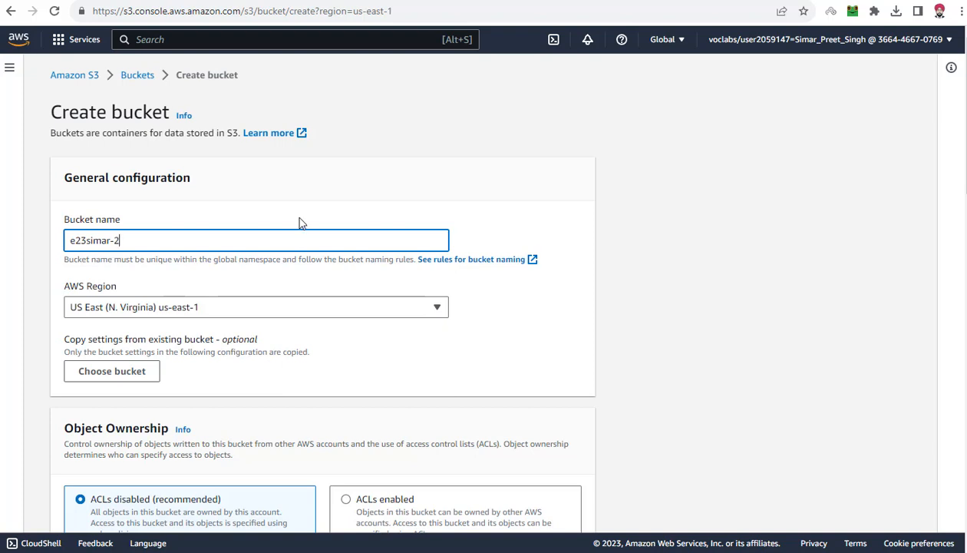
drag(66, 233, 112, 241)
click(127, 240)
click(570, 322)
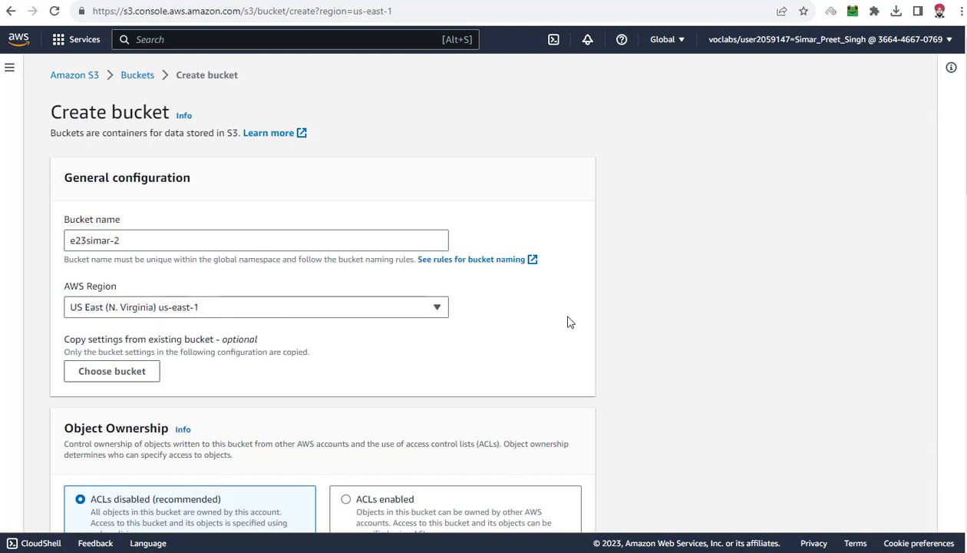
Create the bucket with default settings, keeping ACLs disabled, all public access blocked and SSE-S3 encryption.
scroll(569, 322, down, 2)
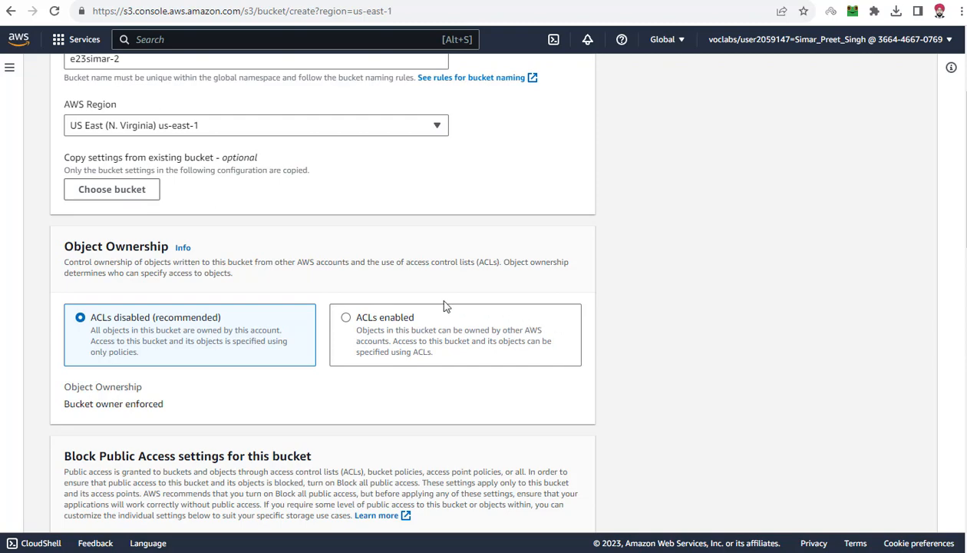
scroll(443, 305, down, 2)
scroll(442, 305, down, 2)
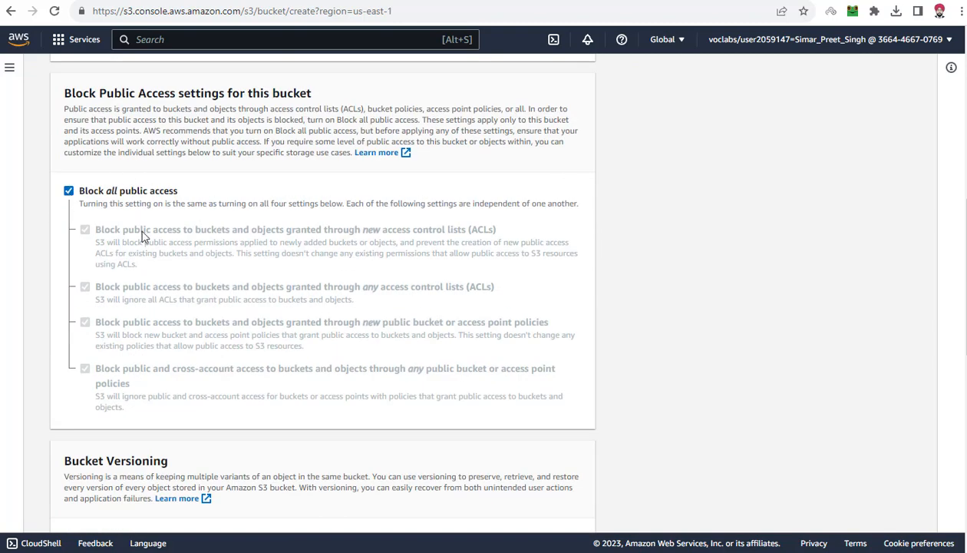
scroll(183, 246, down, 4)
scroll(182, 246, down, 3)
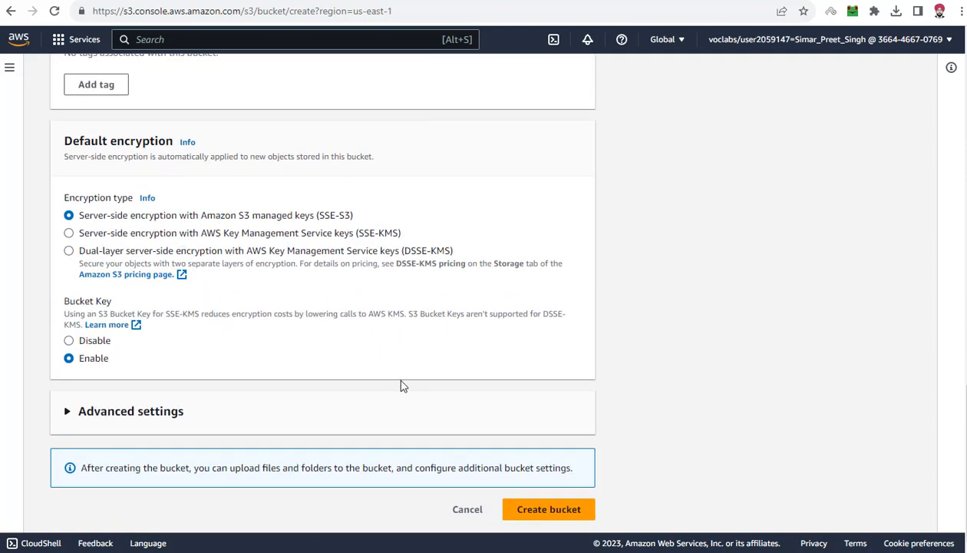
scroll(400, 383, up, 4)
scroll(398, 381, down, 4)
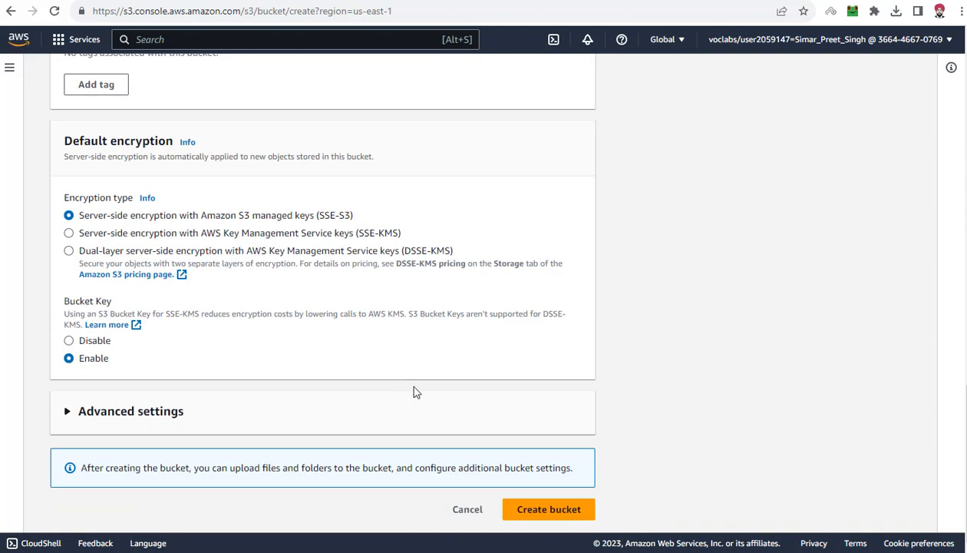
click(537, 510)
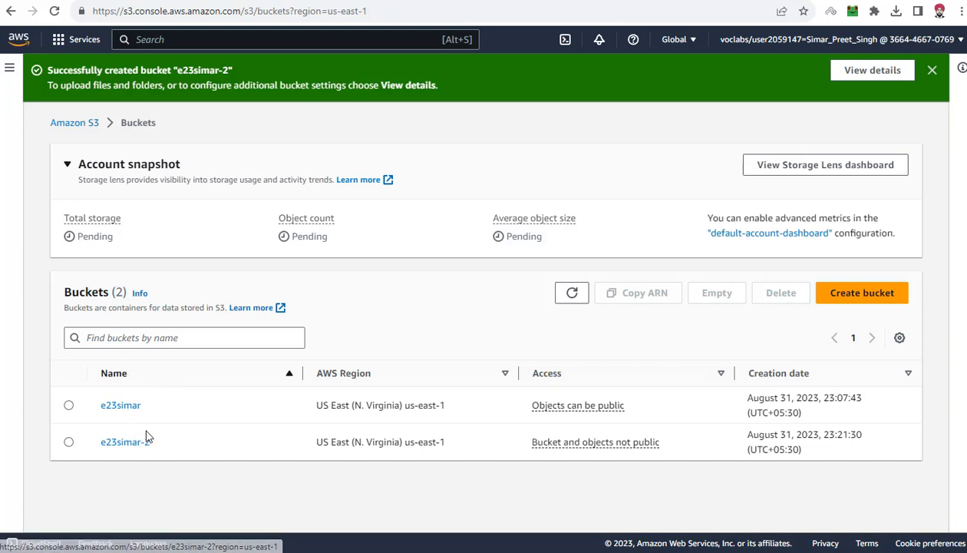
Open the management settings of the original e23simar bucket and start creating a replication rule.
click(69, 406)
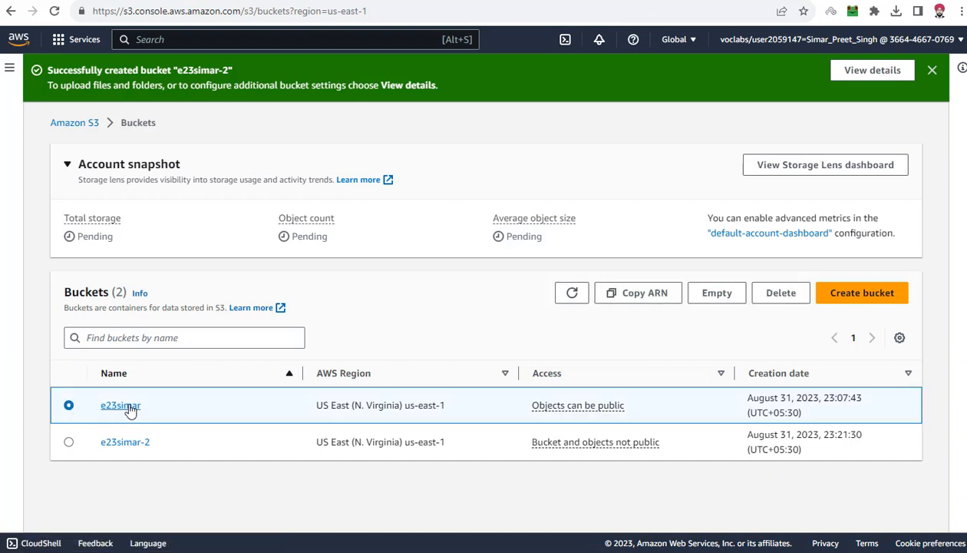
click(69, 442)
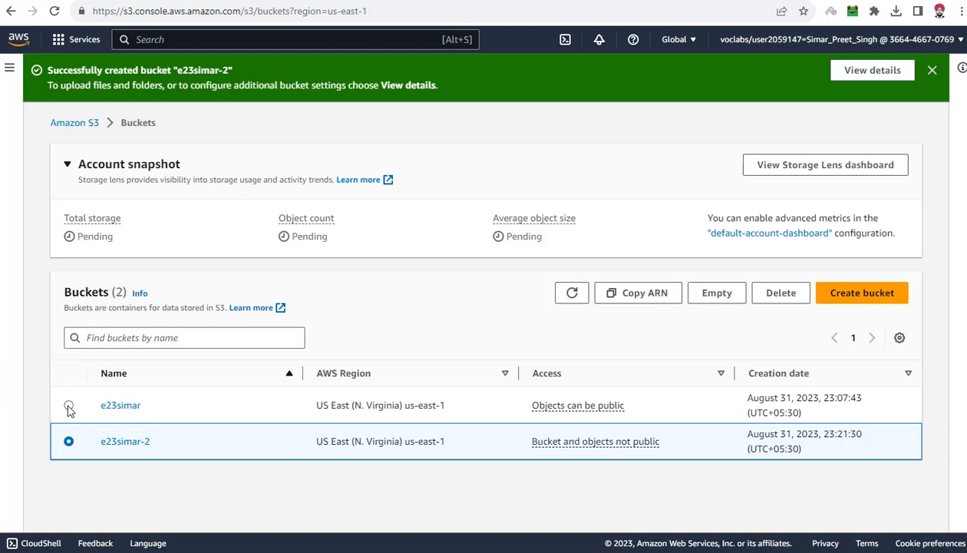
click(69, 406)
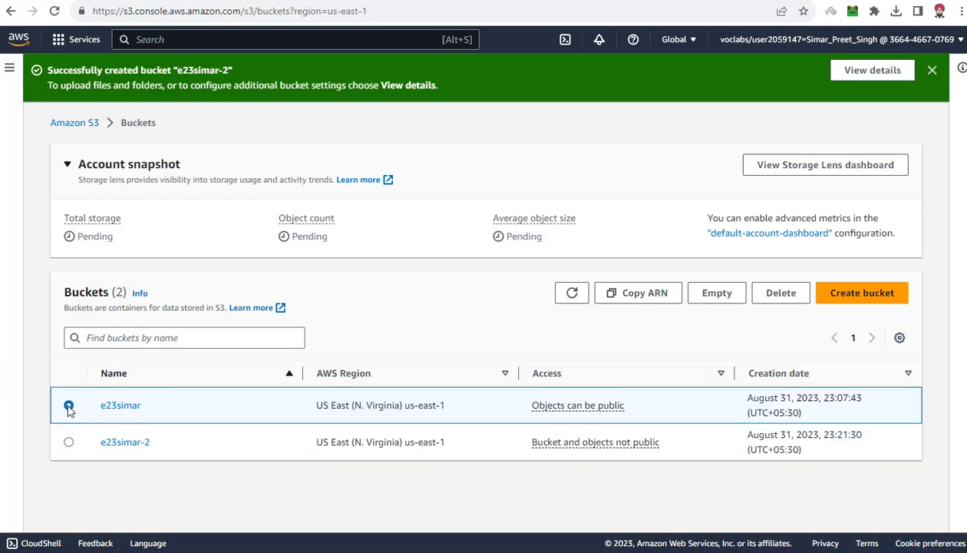
click(131, 409)
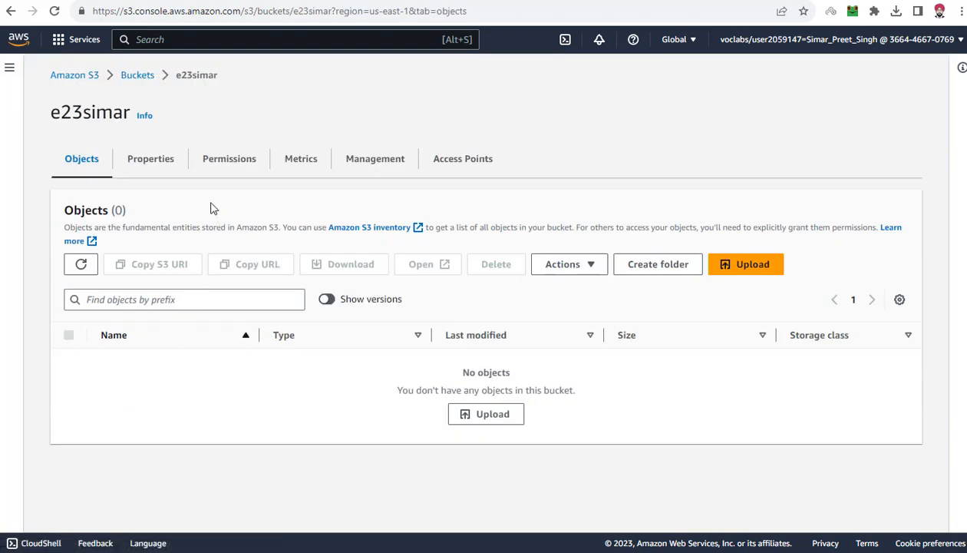
click(374, 161)
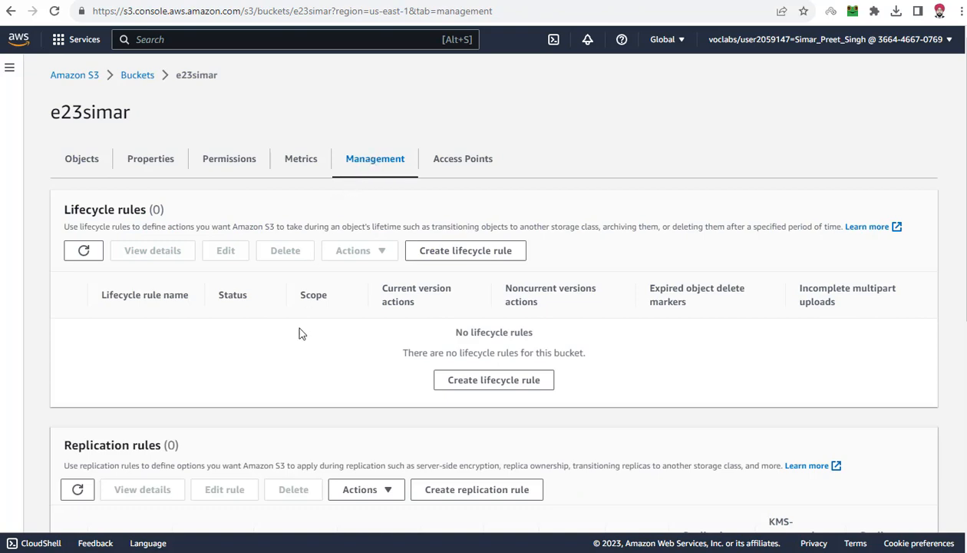
scroll(298, 331, down, 2)
drag(56, 263, 161, 263)
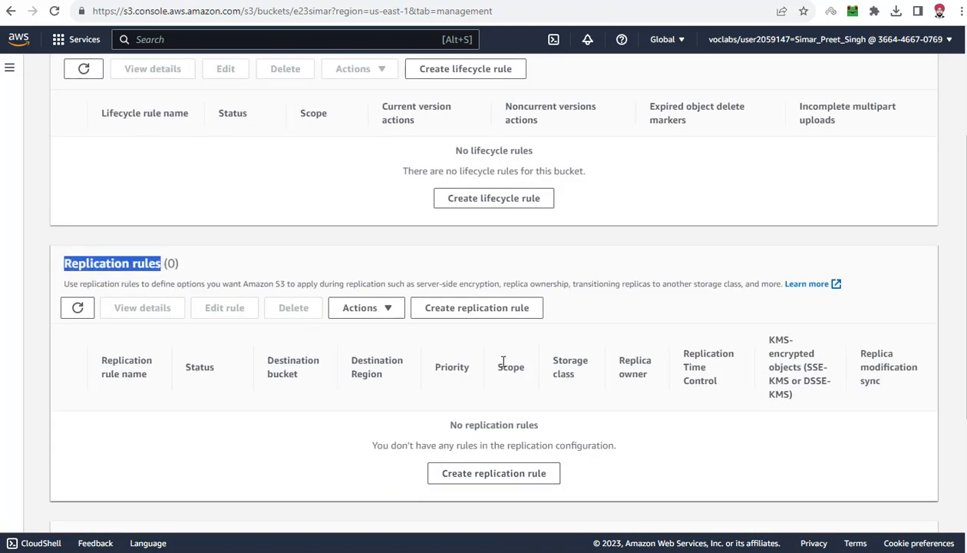
click(496, 315)
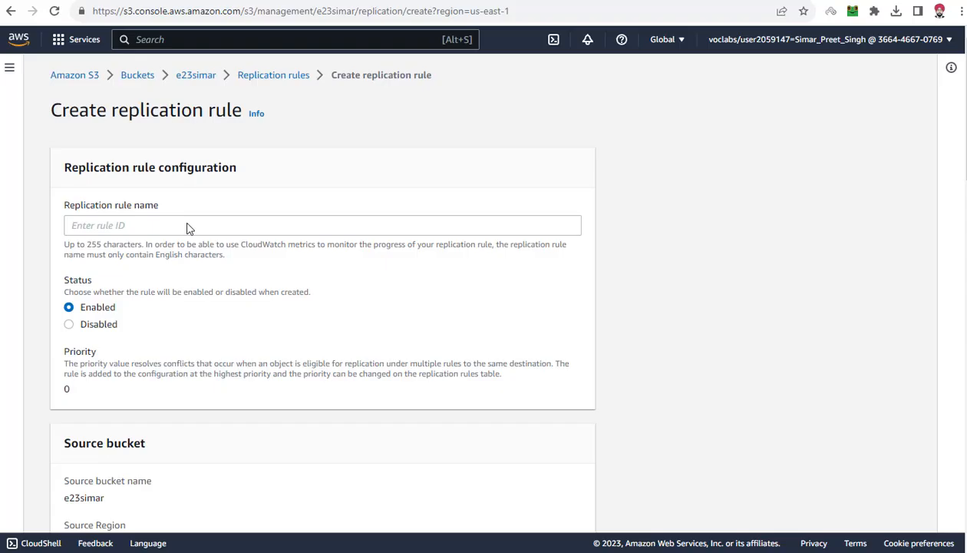
Name the replication rule RRN.
drag(53, 112, 237, 107)
click(222, 157)
drag(63, 209, 195, 209)
click(192, 222)
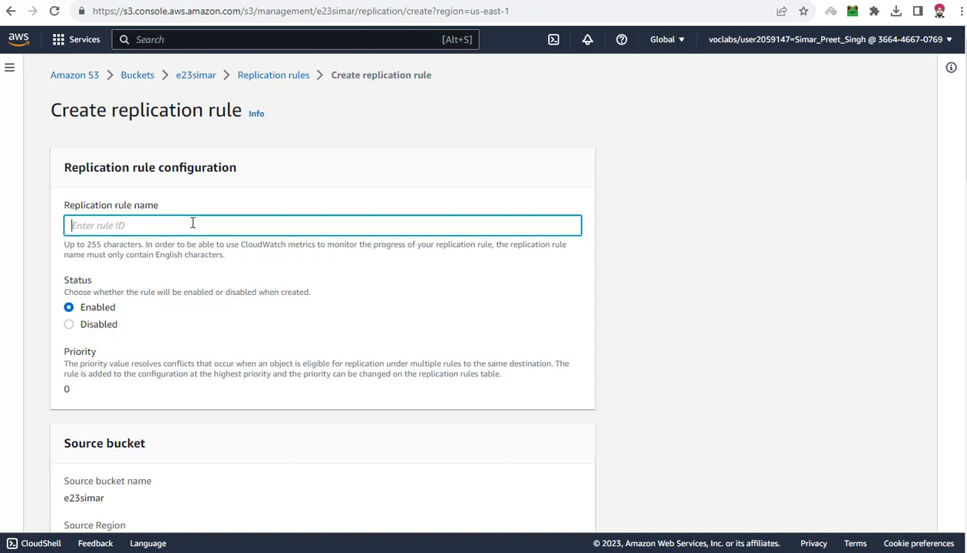
text(RRN)
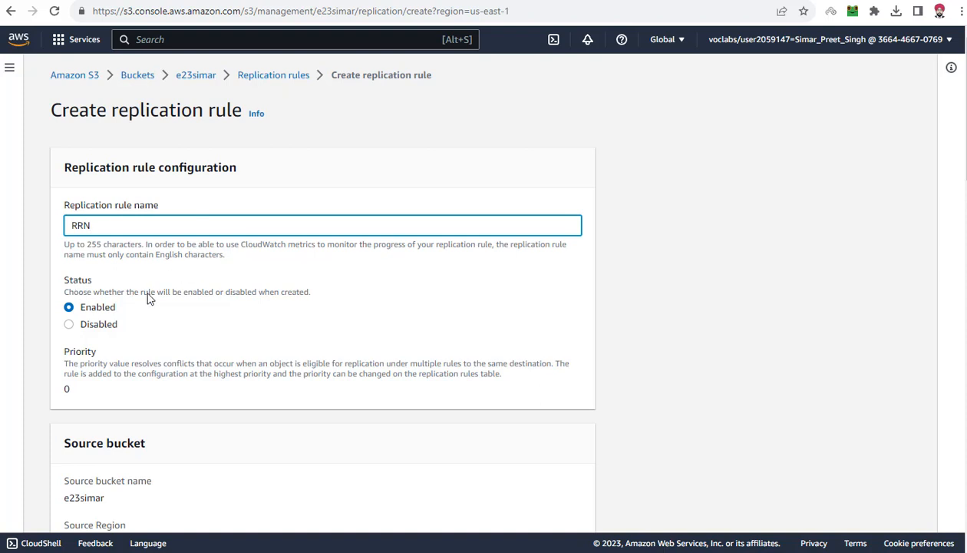
Keep the rule enabled and limit its scope to objects with the prefix Pre-RRN.
drag(193, 290, 283, 289)
scroll(284, 288, down, 2)
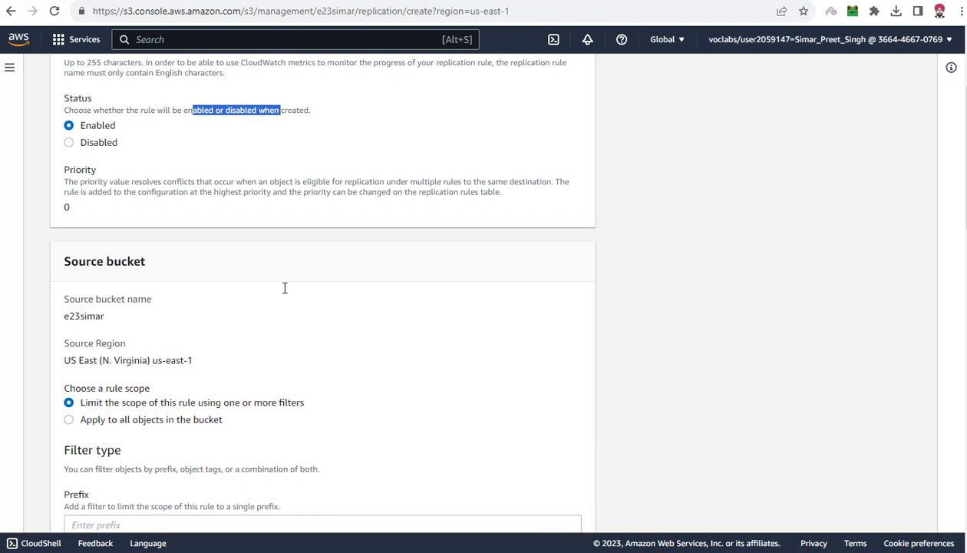
scroll(284, 288, down, 2)
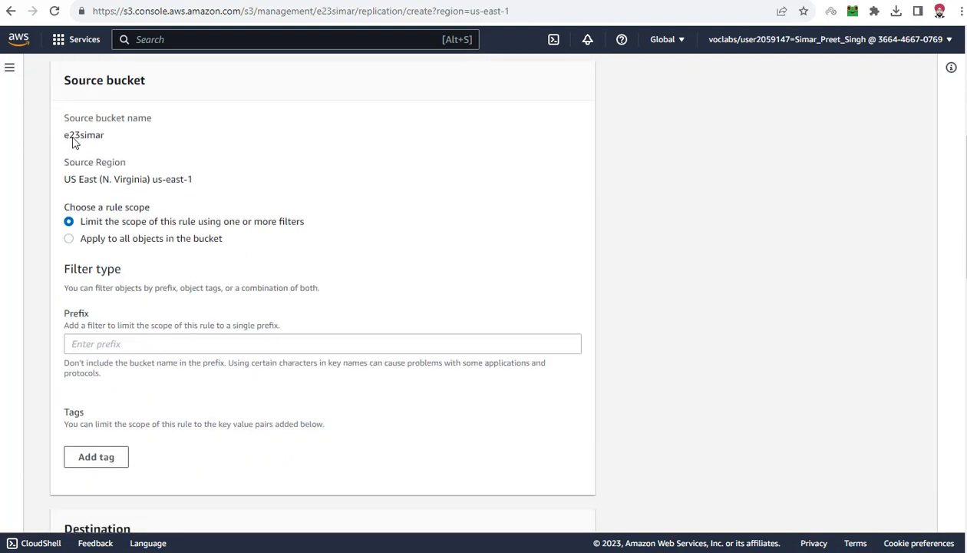
double_click(73, 138)
click(119, 344)
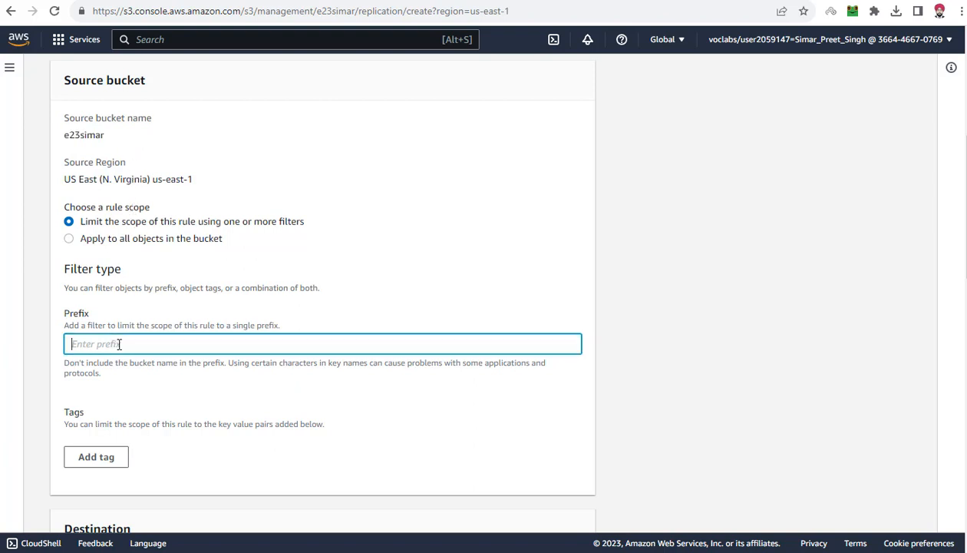
text(Pre-RRN)
click(217, 390)
scroll(217, 388, down, 3)
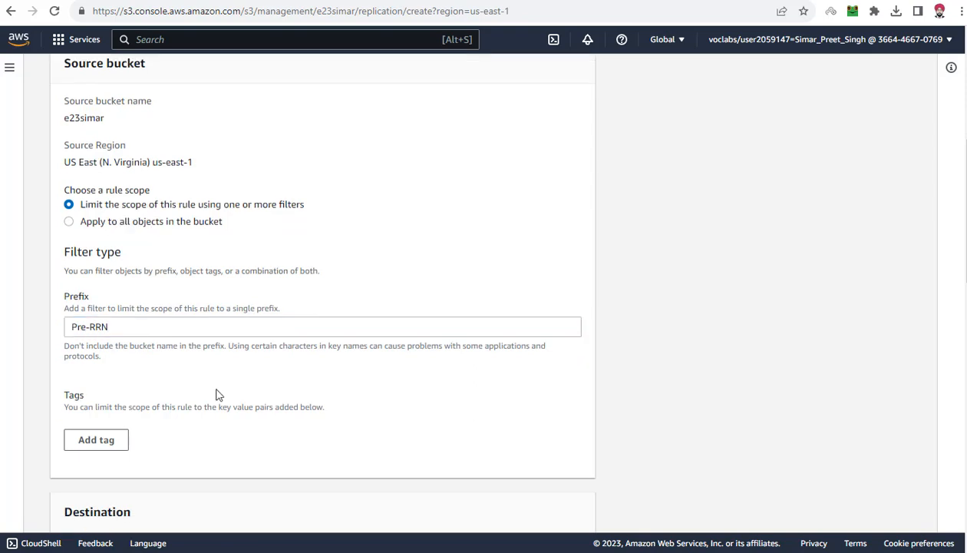
Set e23simar-2 in this account as the destination bucket, leaving the rule without tags.
drag(96, 237, 307, 239)
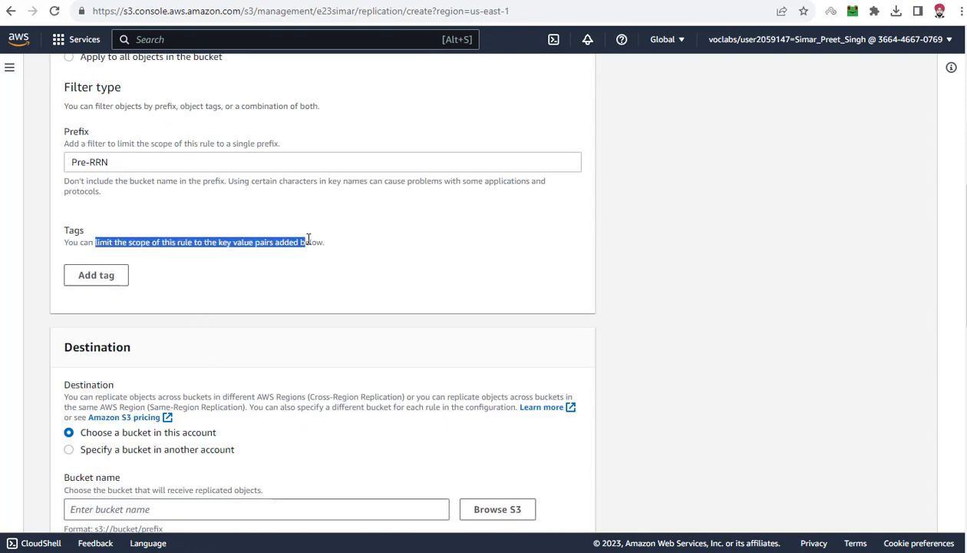
scroll(308, 239, down, 2)
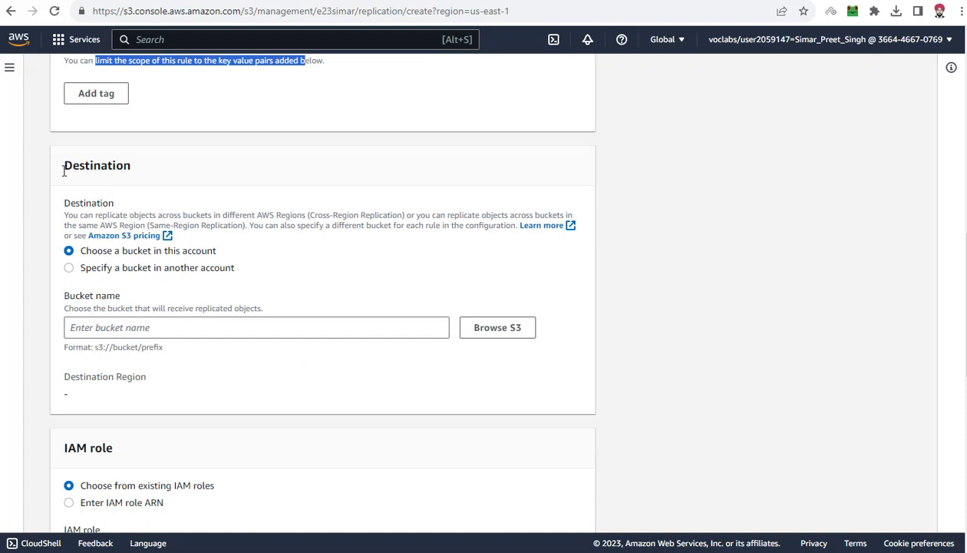
drag(65, 165, 149, 168)
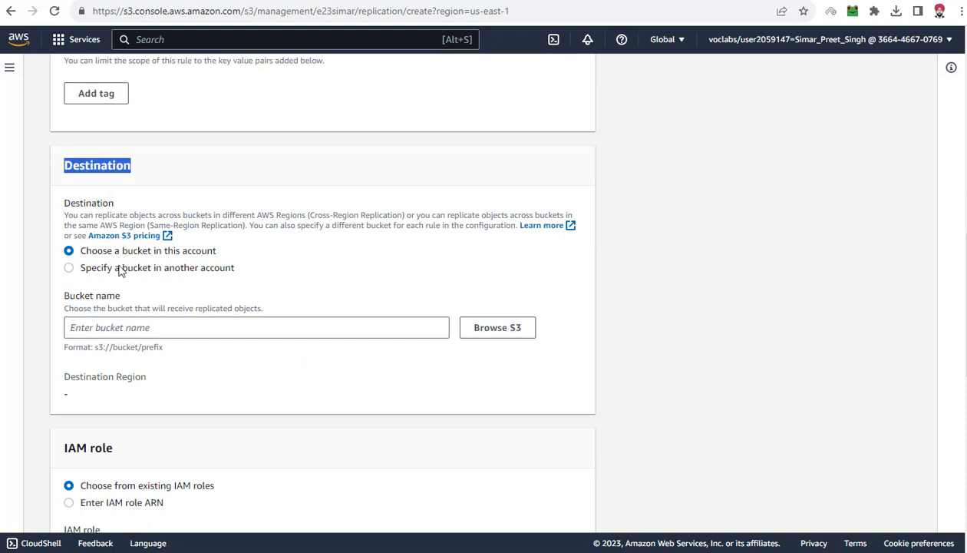
click(498, 328)
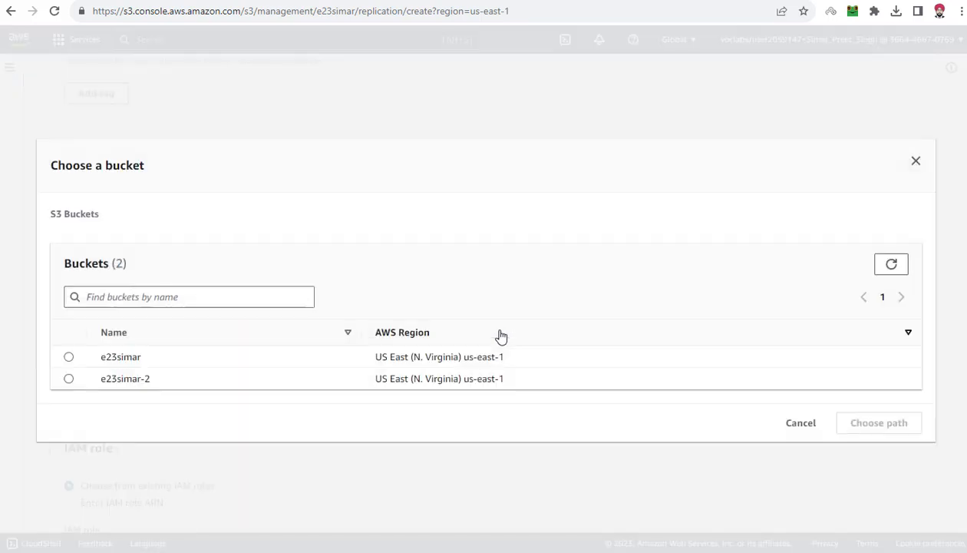
click(69, 375)
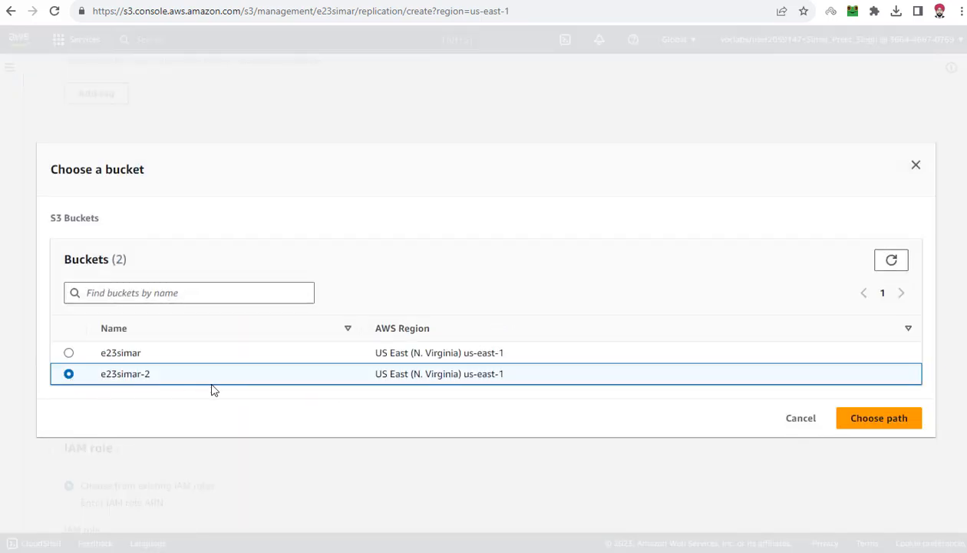
click(877, 419)
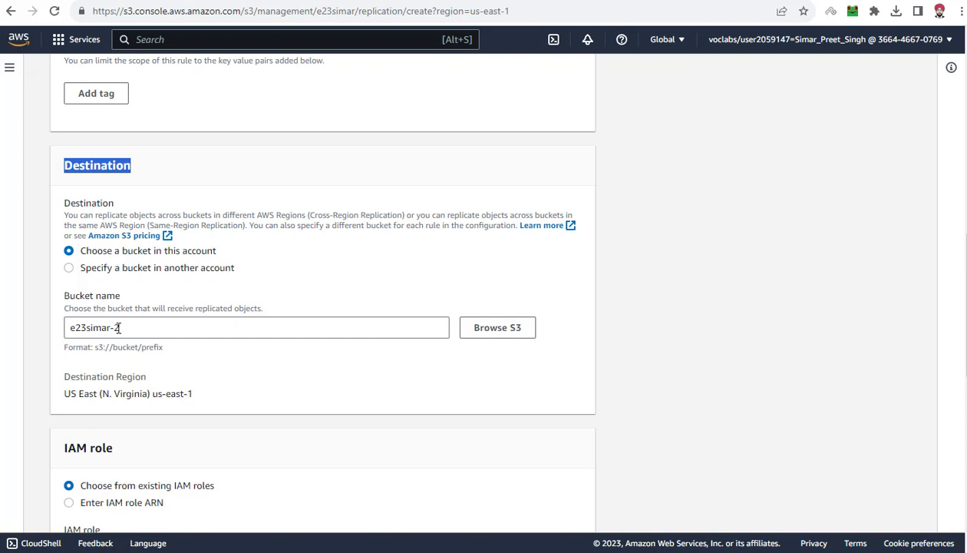
Assign the existing IAM role LabRole and save the replication rule with the remaining options at their defaults.
scroll(184, 328, down, 3)
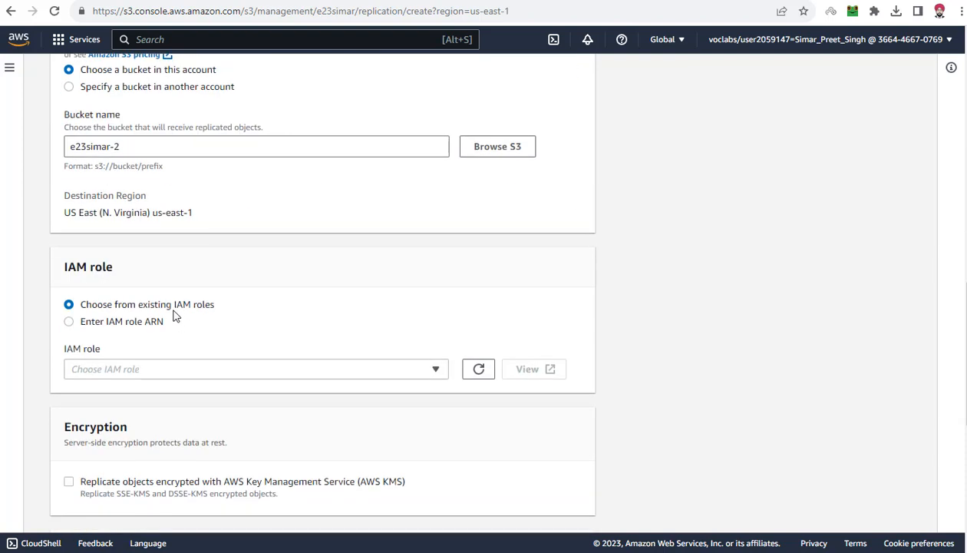
click(442, 371)
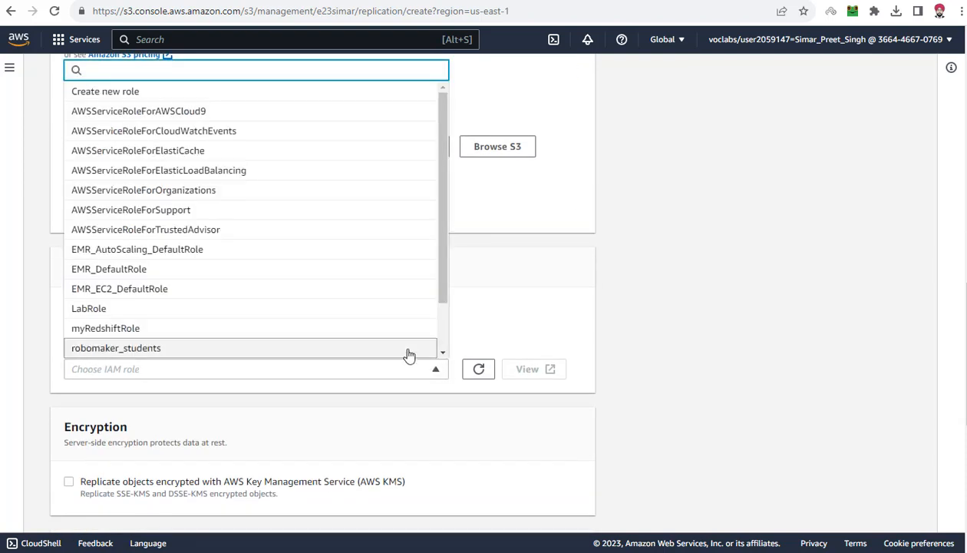
click(96, 310)
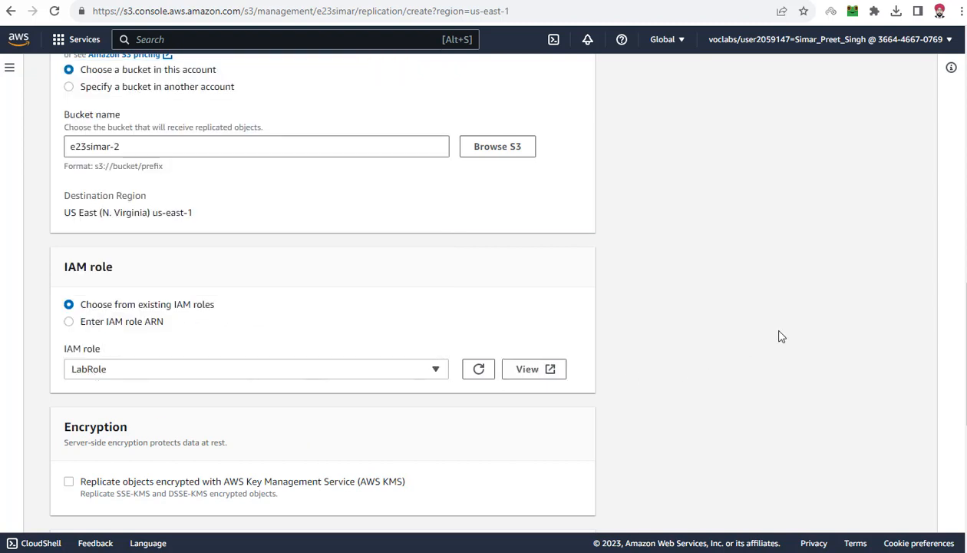
drag(965, 288, 965, 398)
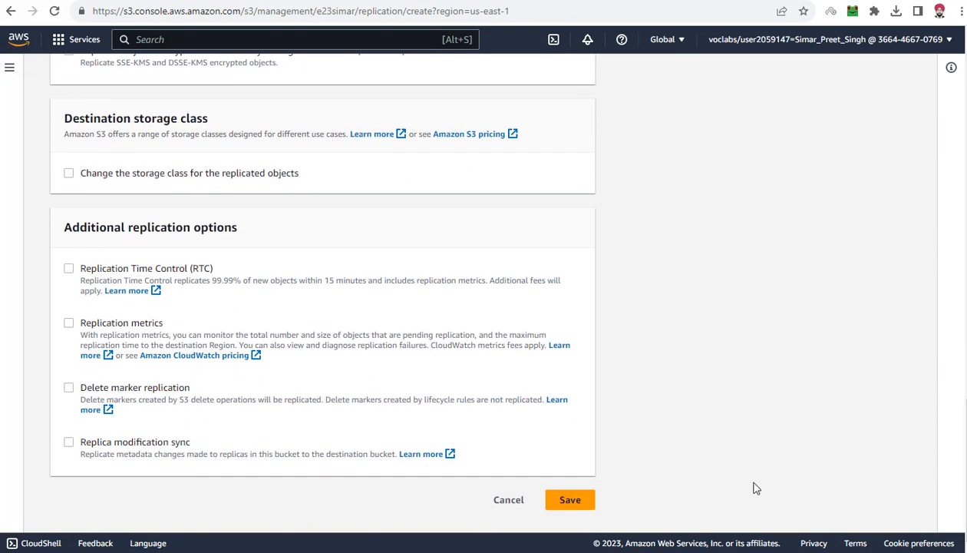
click(573, 506)
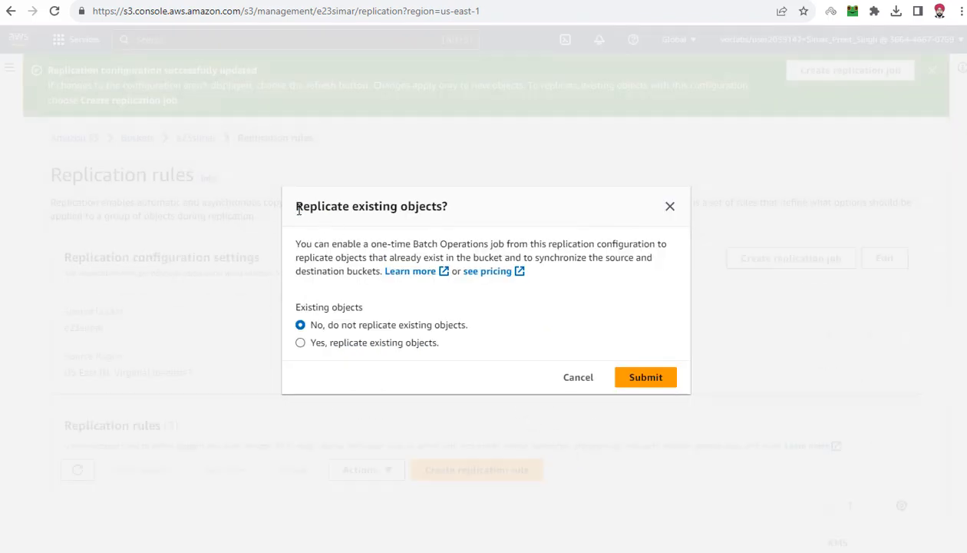
Submit the choice not to replicate existing objects.
drag(298, 210, 455, 208)
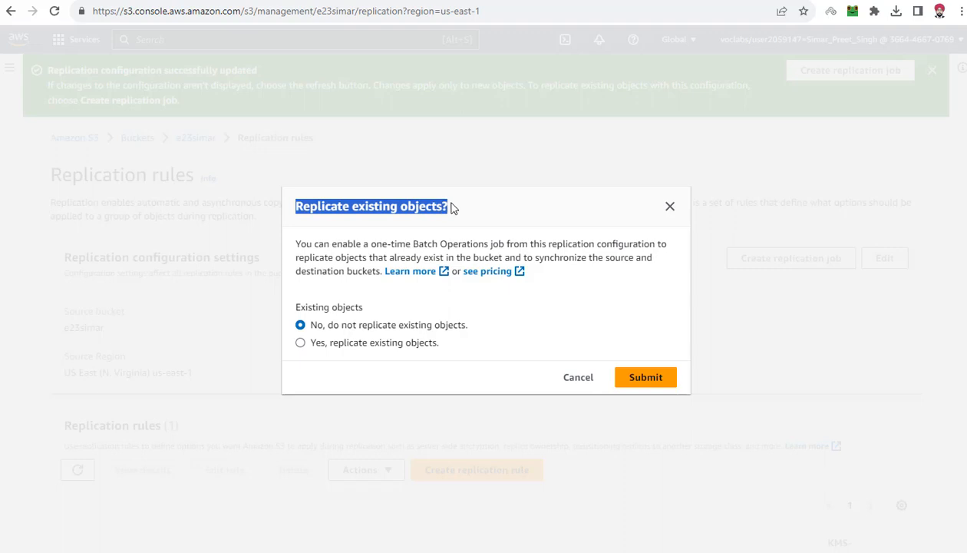
click(314, 327)
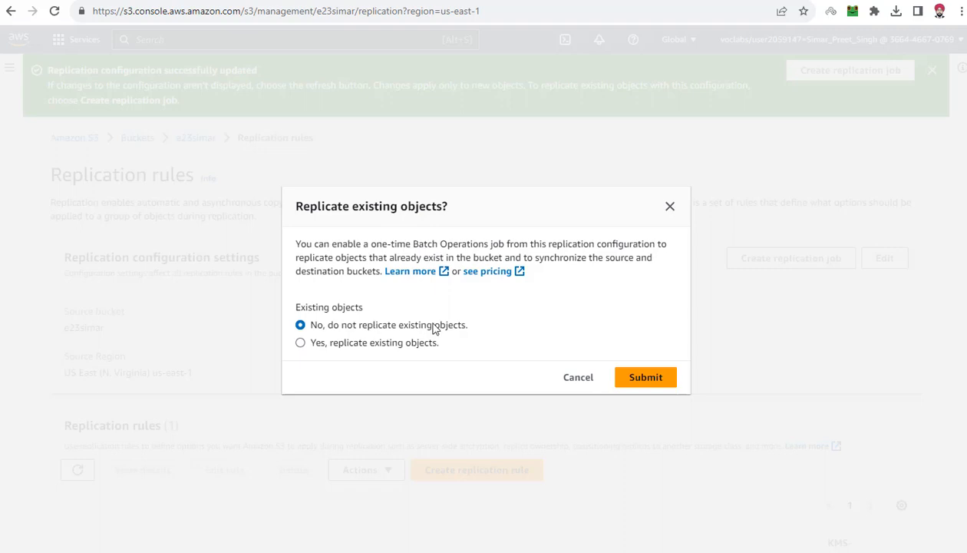
click(665, 379)
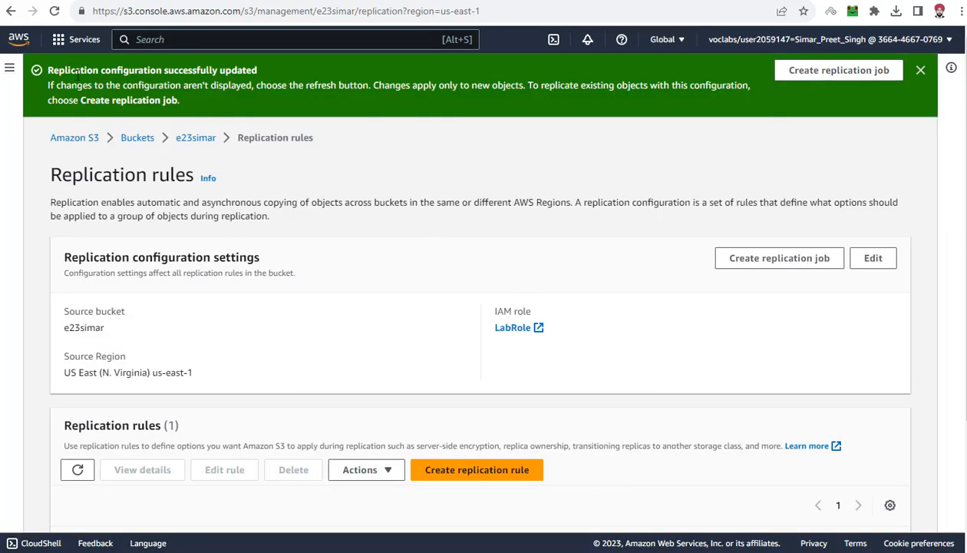
Dismiss the configuration notice and review the name, status and destination of the rule in the replication rules list.
drag(49, 70, 286, 75)
click(286, 75)
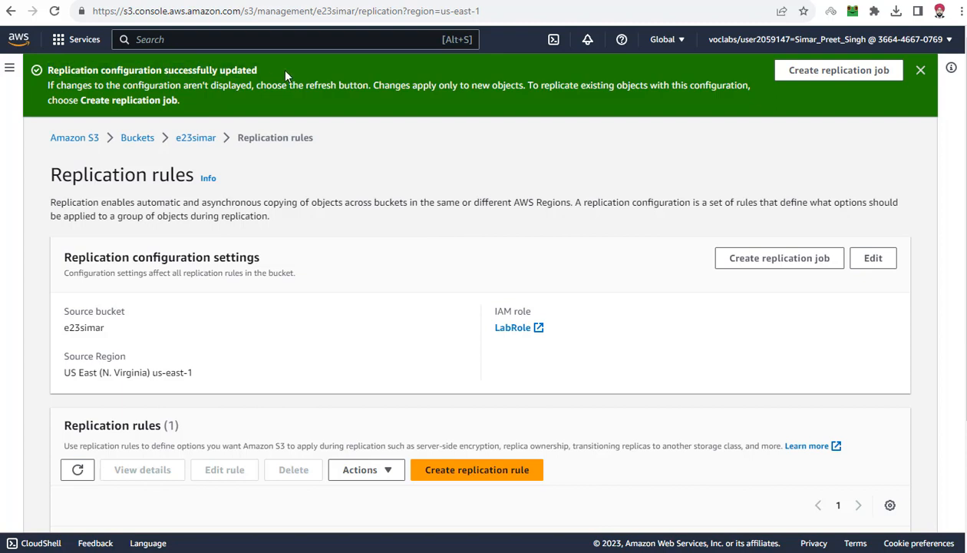
click(921, 72)
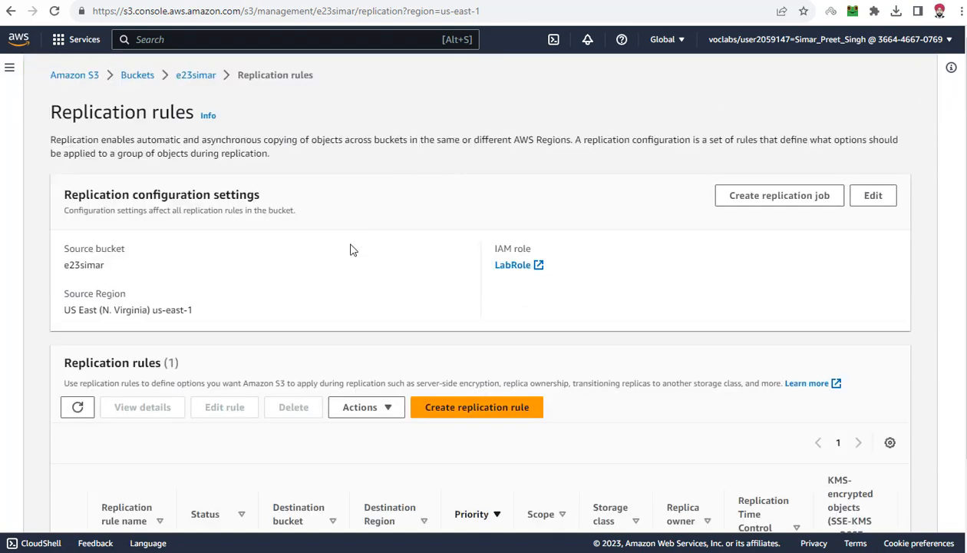
scroll(351, 250, down, 2)
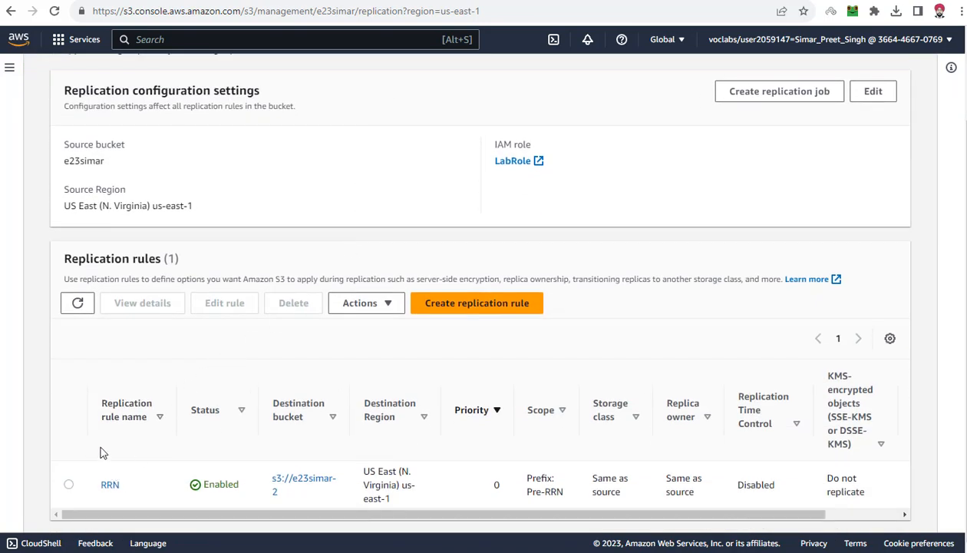
drag(67, 262, 181, 261)
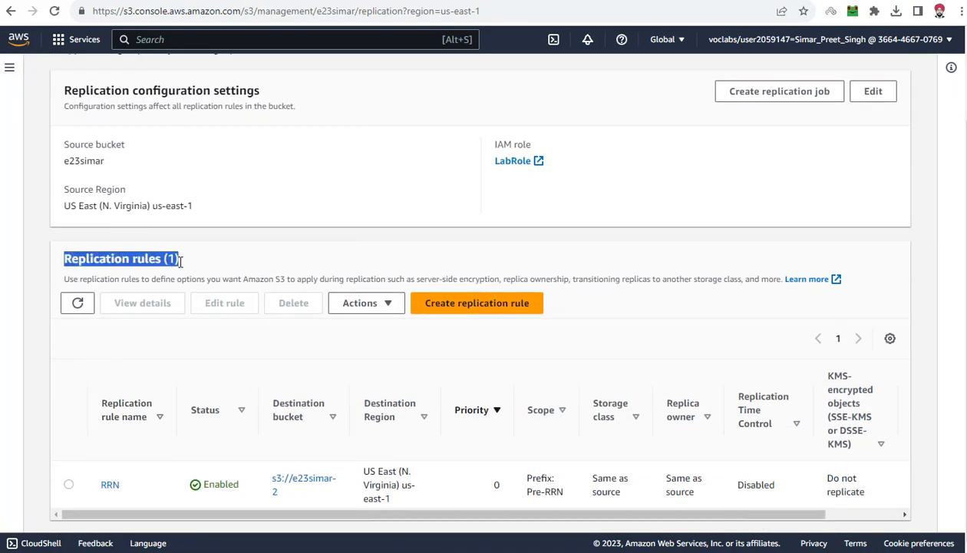
click(99, 487)
drag(98, 486, 244, 493)
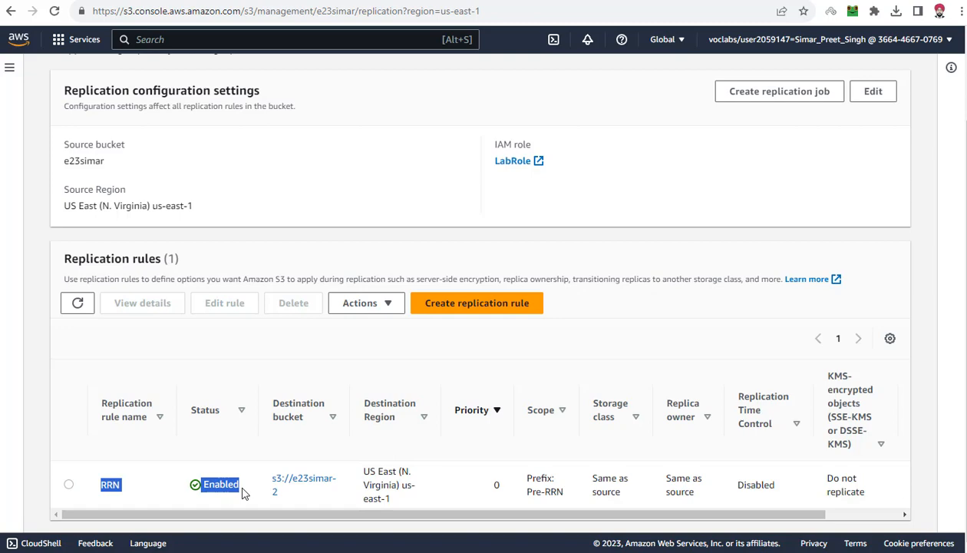
click(245, 493)
scroll(216, 347, up, 2)
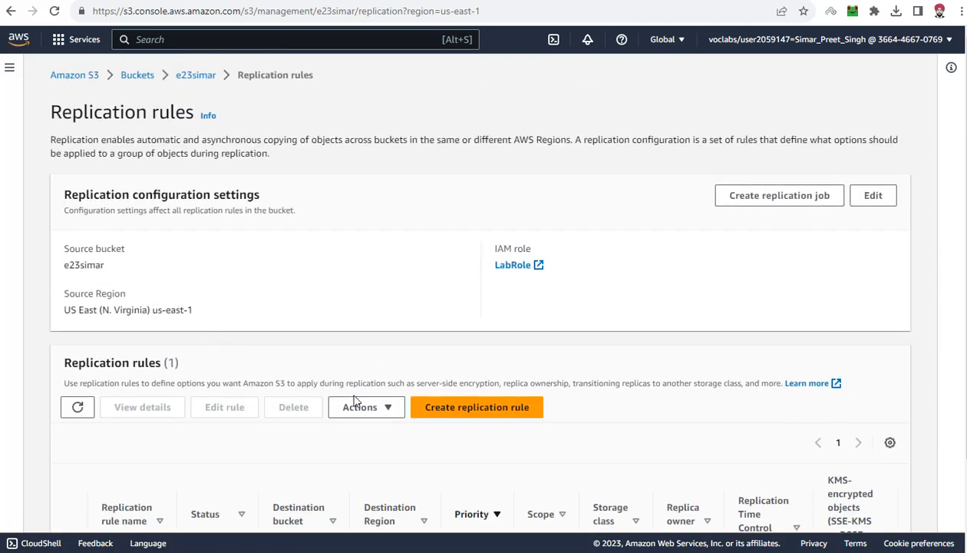
scroll(292, 359, down, 2)
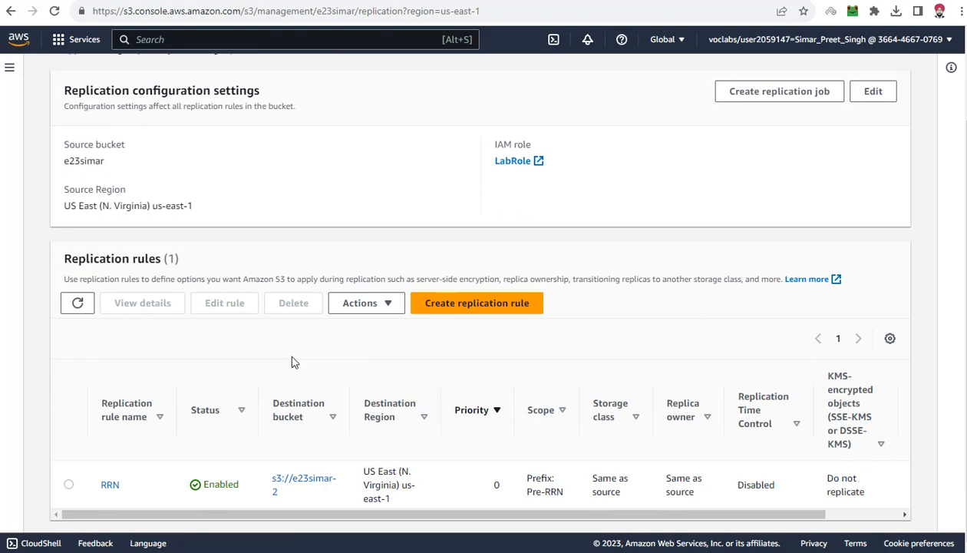
Open the details of rule RRN and examine its summary, source bucket and destination bucket.
click(111, 486)
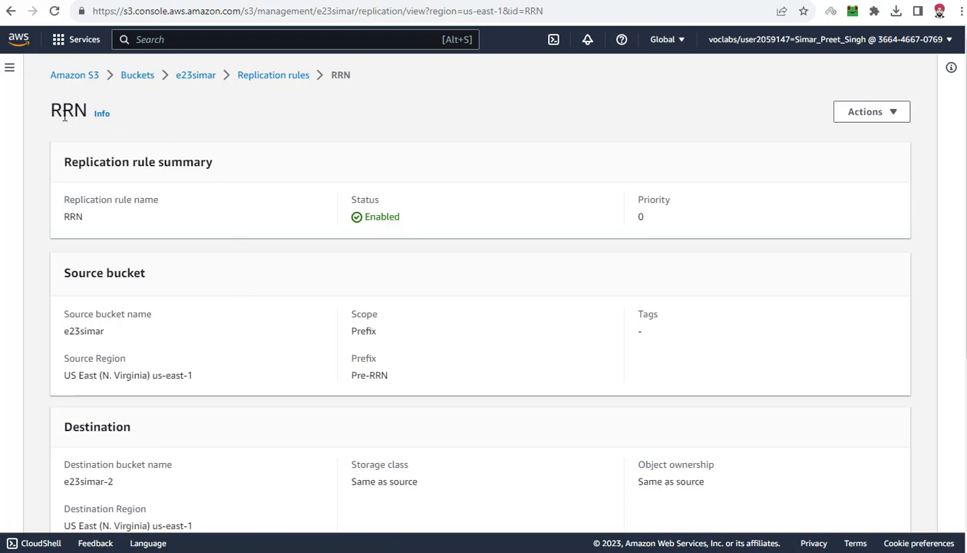
drag(52, 112, 577, 393)
click(577, 395)
scroll(566, 339, down, 2)
scroll(566, 338, up, 2)
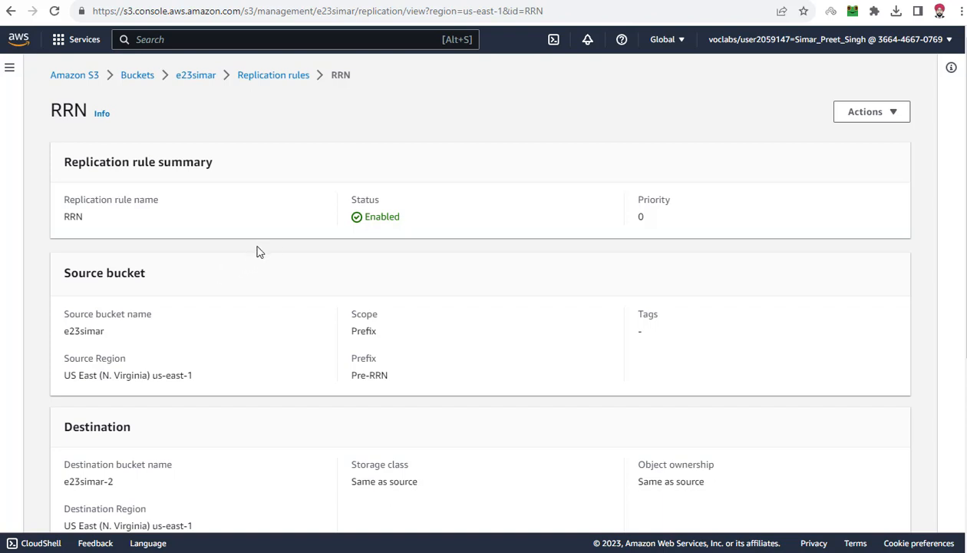
drag(65, 460, 175, 477)
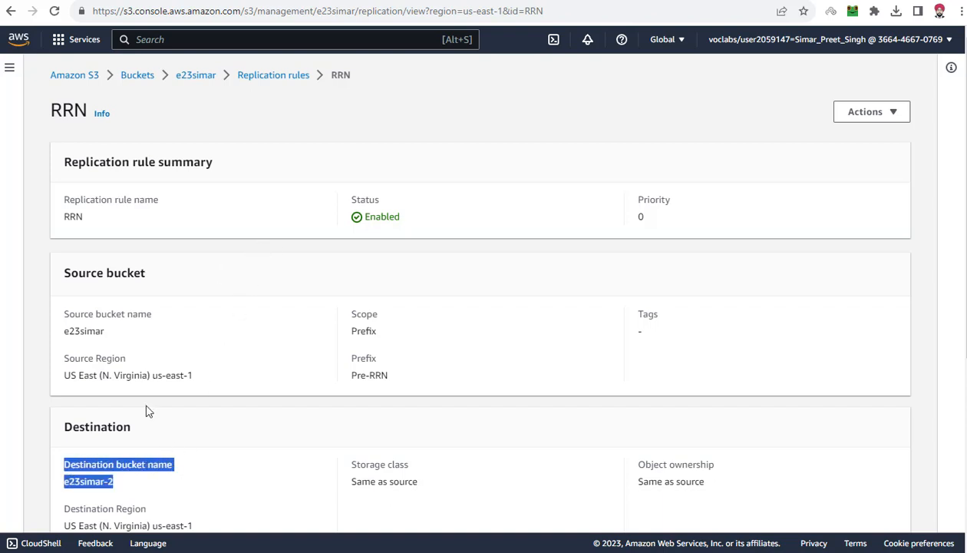
drag(69, 309, 195, 351)
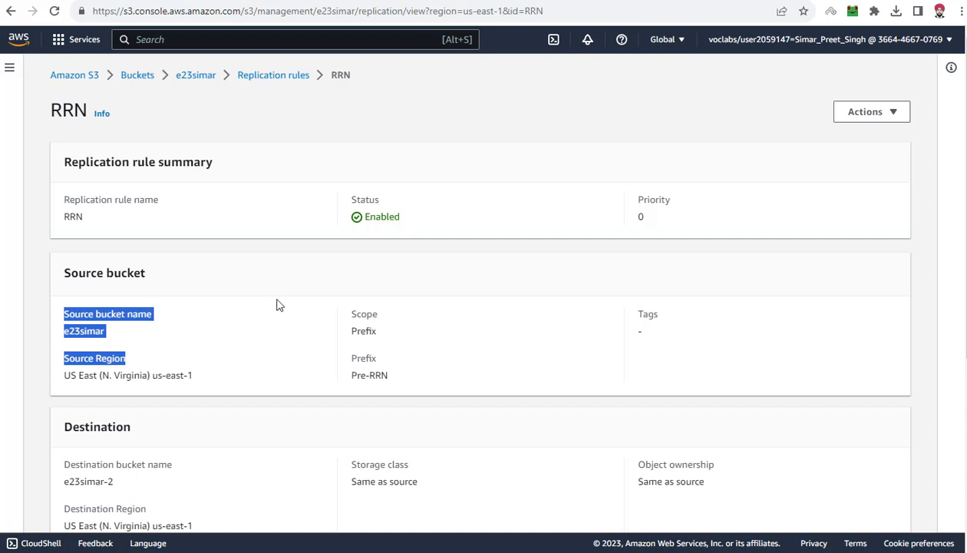
Try to empty bucket e23simar-2 from the buckets list, read the page's notice and return to the list.
click(128, 80)
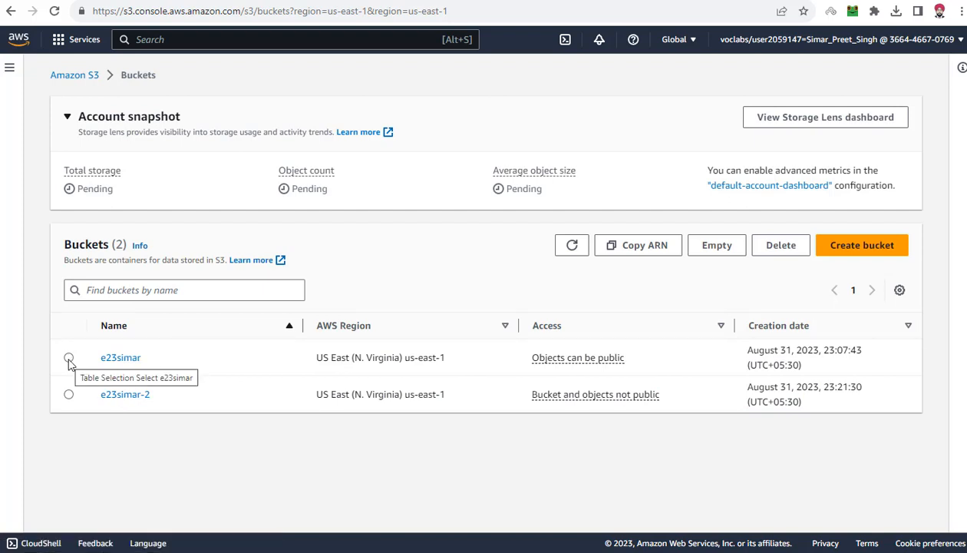
click(69, 394)
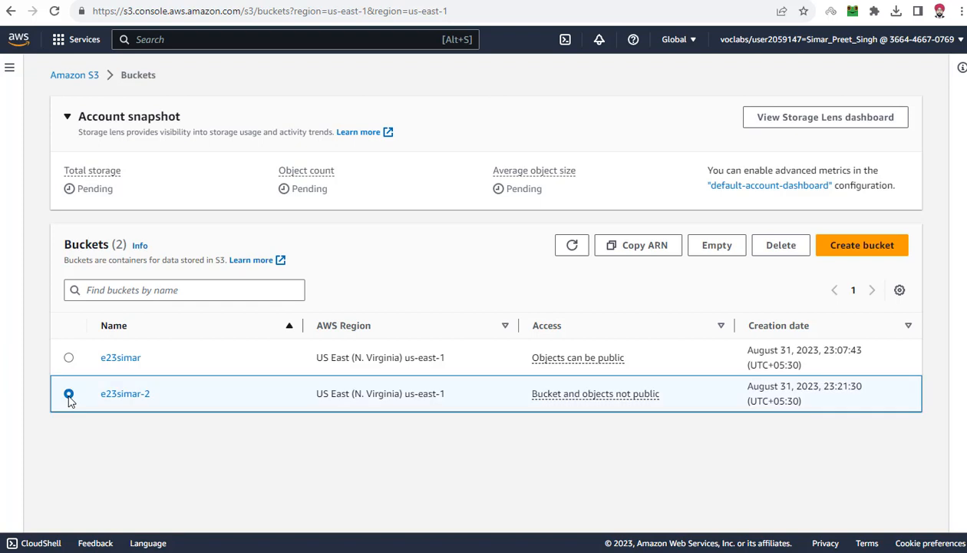
click(717, 246)
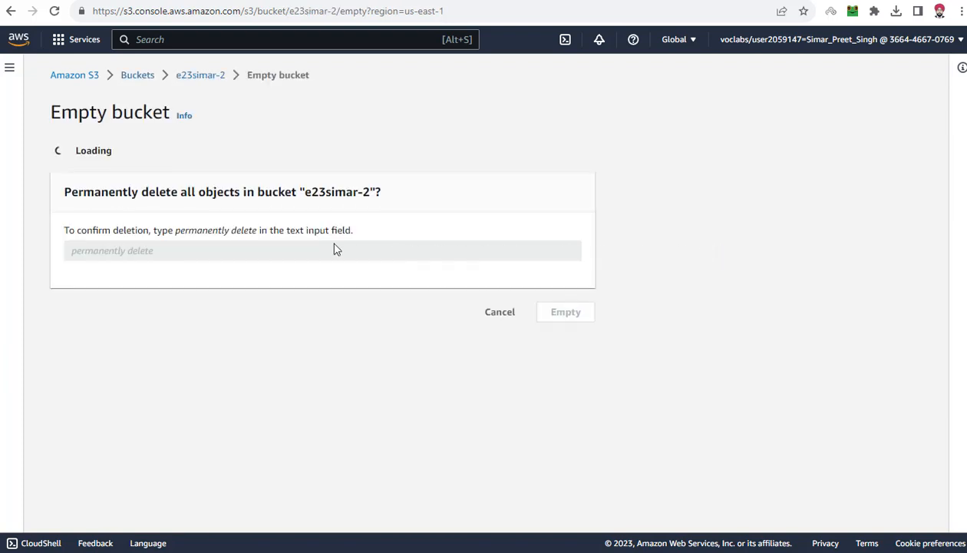
drag(65, 199, 395, 202)
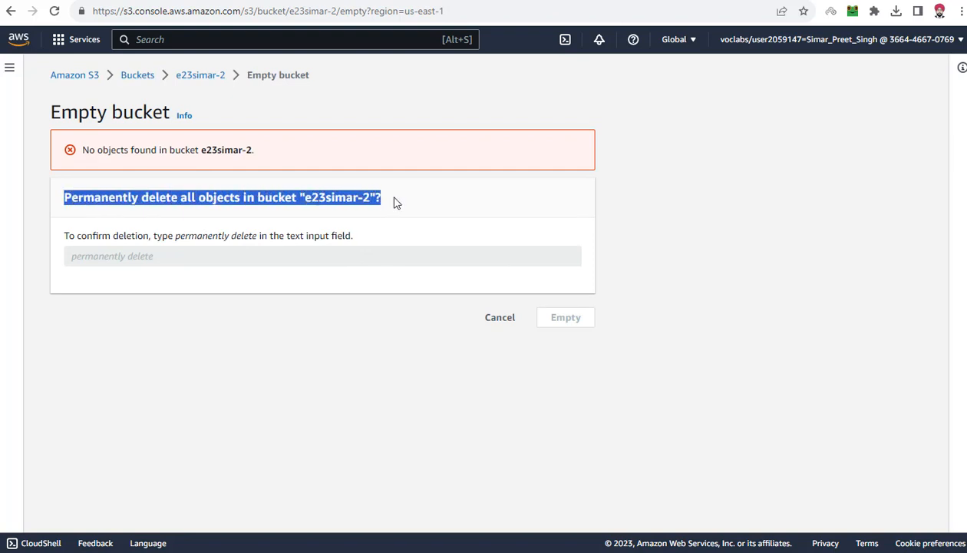
click(393, 202)
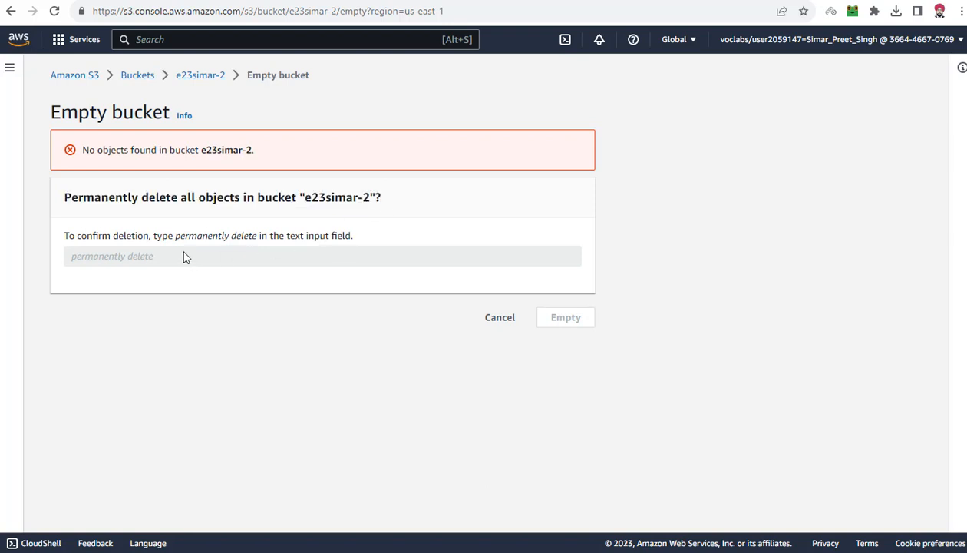
drag(176, 240, 246, 247)
click(231, 263)
drag(81, 150, 258, 149)
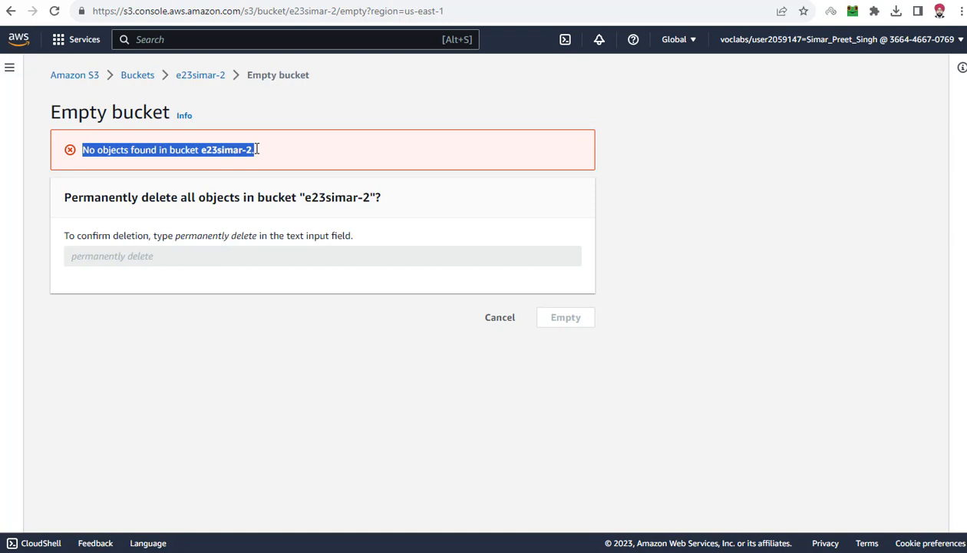
click(256, 150)
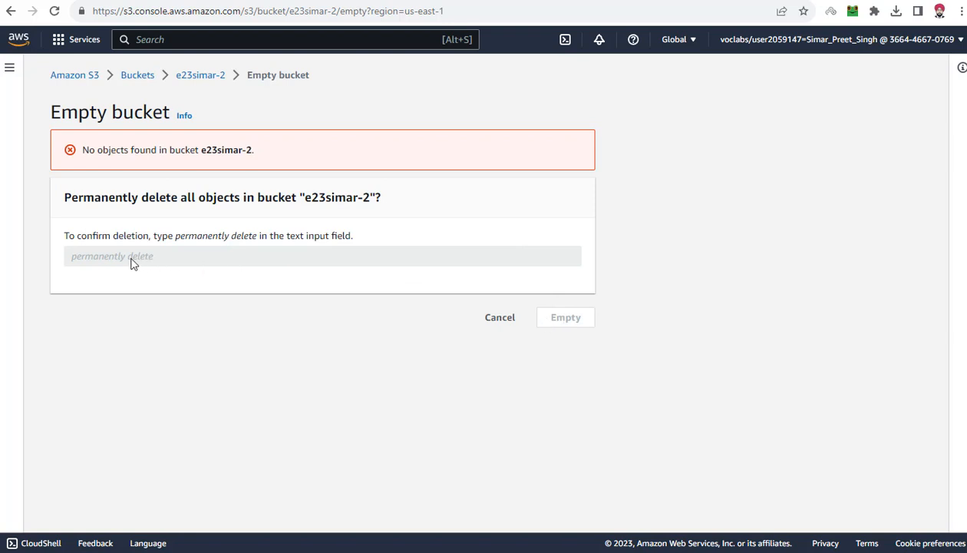
click(500, 317)
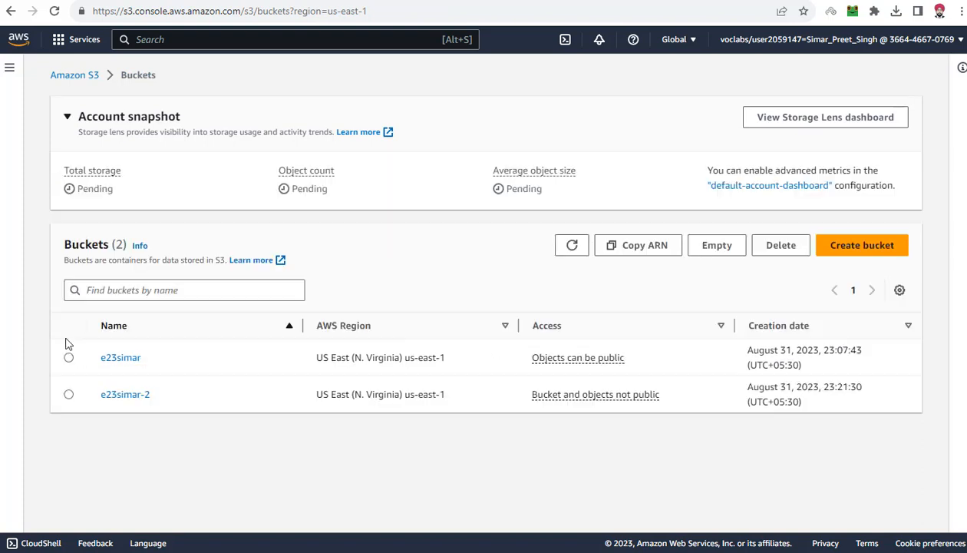
Review the deletion warnings for bucket e23simar-2 and delete it, confirming with the bucket name e23simar-2.
click(69, 394)
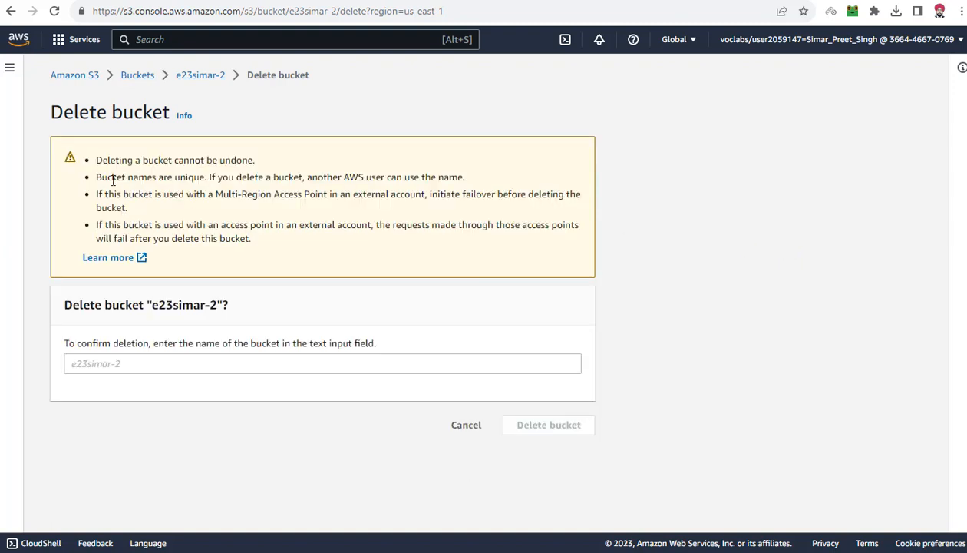
drag(101, 160, 258, 156)
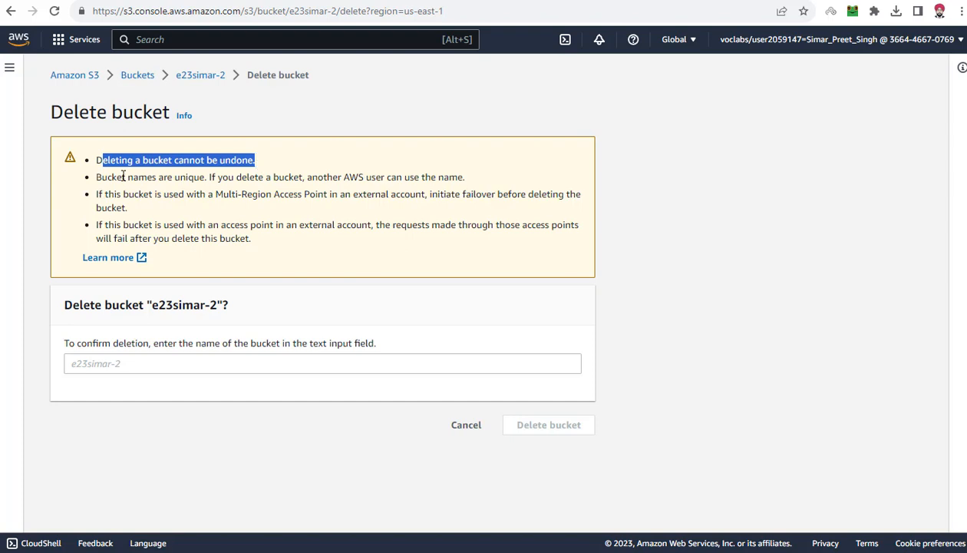
drag(123, 176, 286, 244)
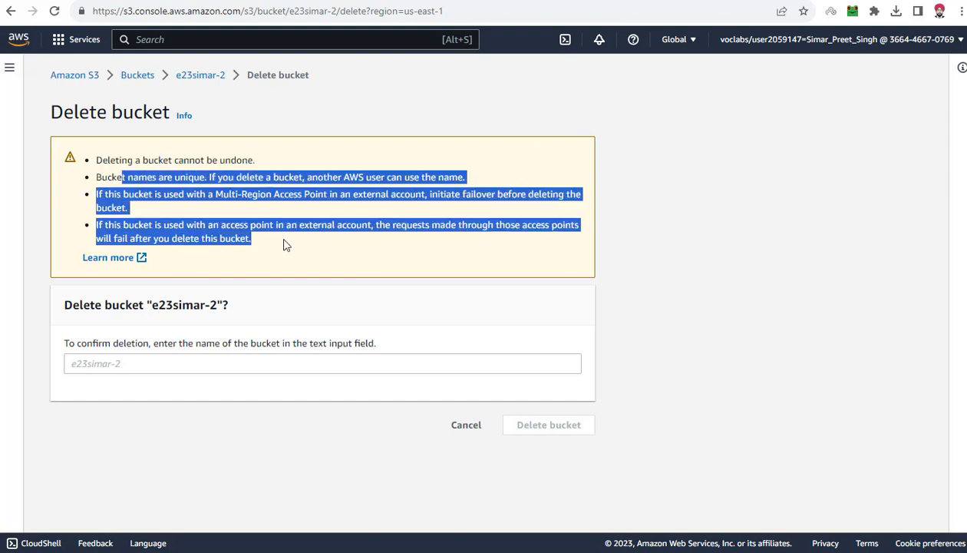
click(284, 244)
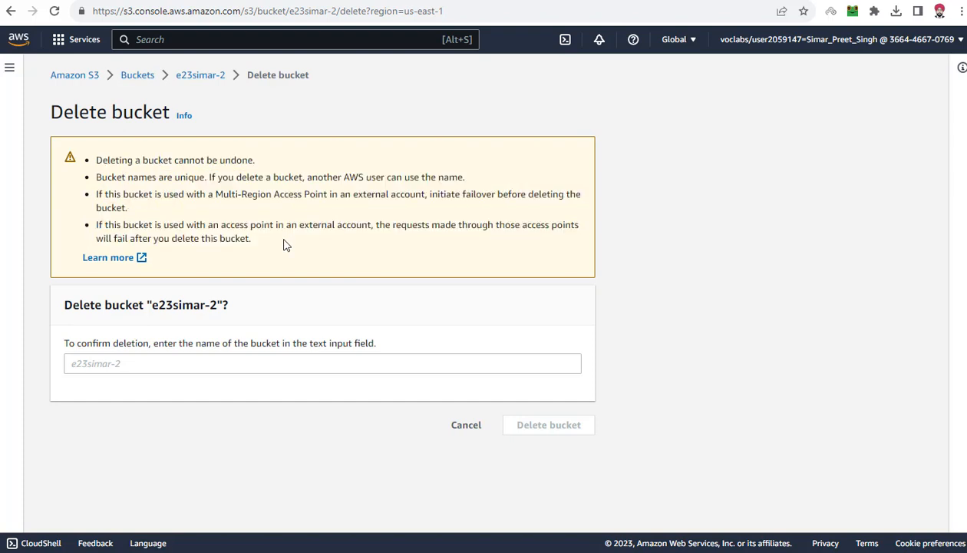
click(241, 367)
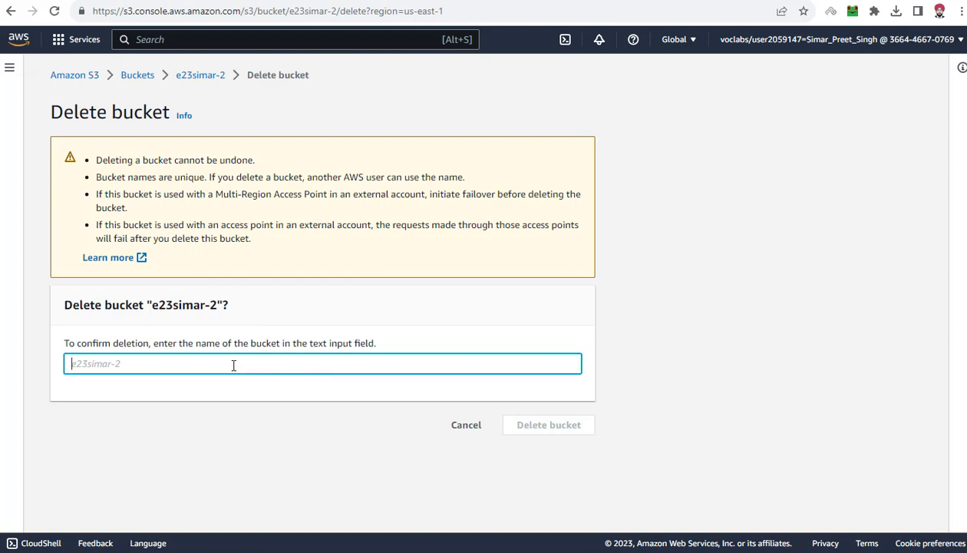
text(e23simar-2)
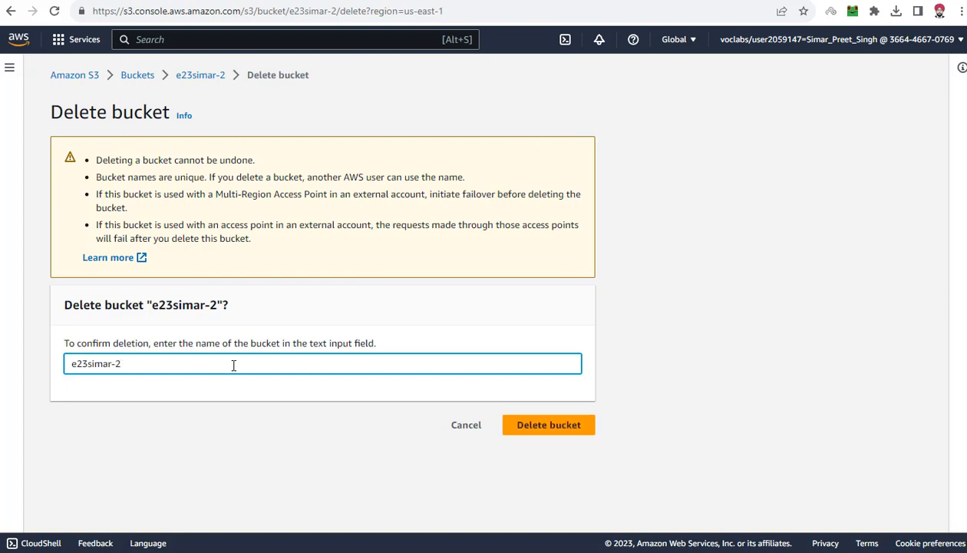
click(563, 432)
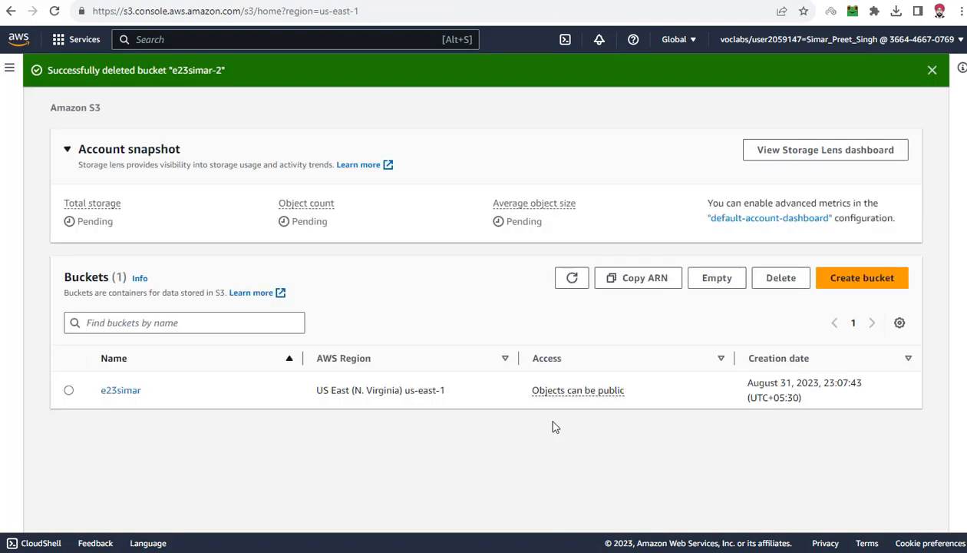
drag(47, 72, 210, 75)
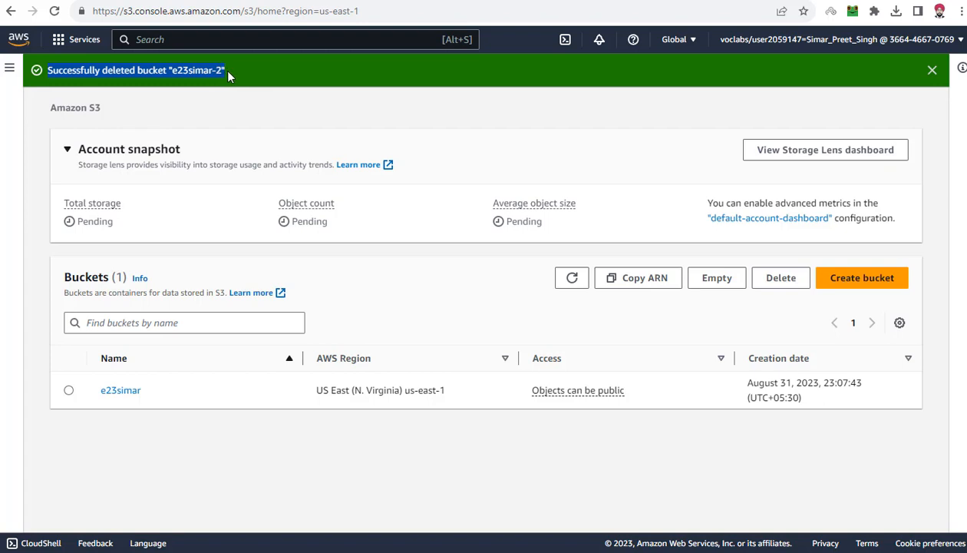
click(228, 72)
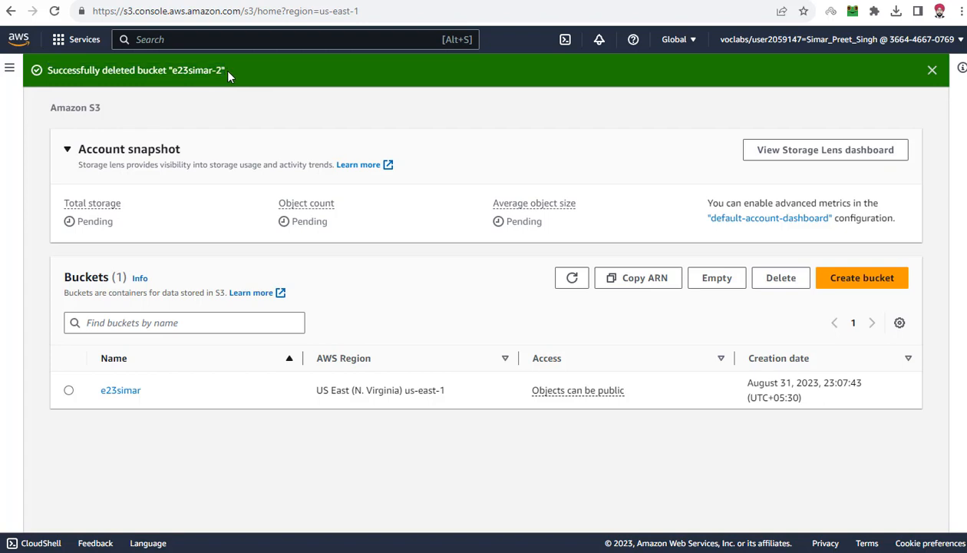
Empty bucket e23simar, confirming with the phrase "permanently delete", and exit the status page to the buckets list.
click(69, 391)
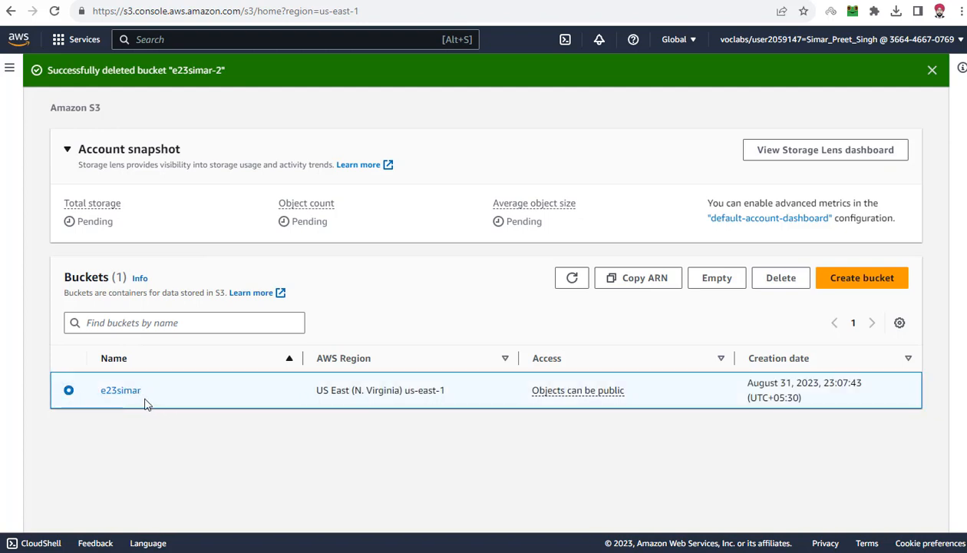
click(718, 279)
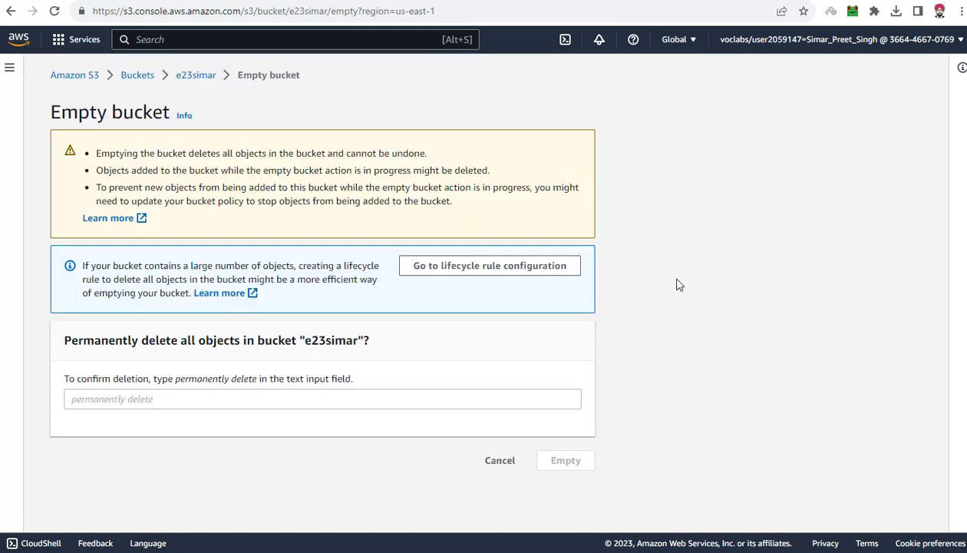
click(211, 393)
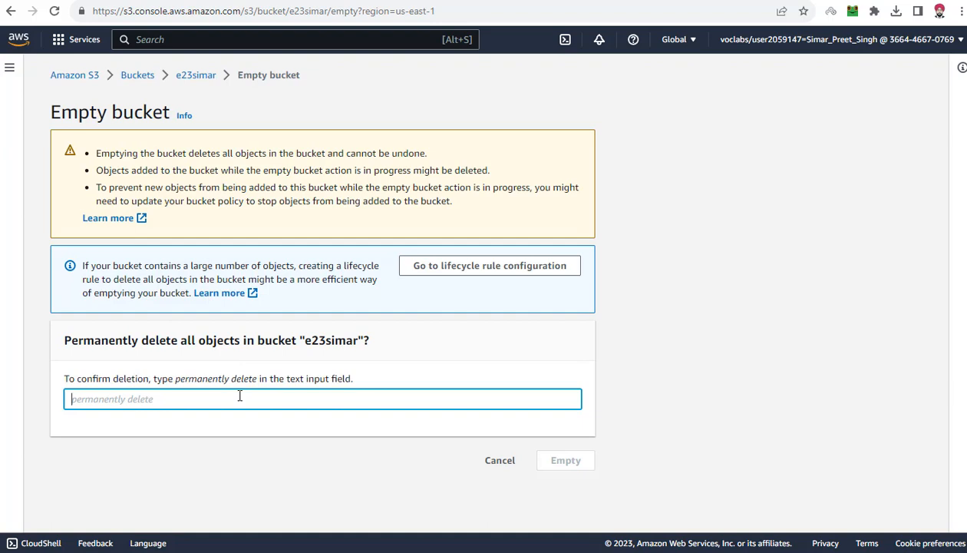
text(permanently delete)
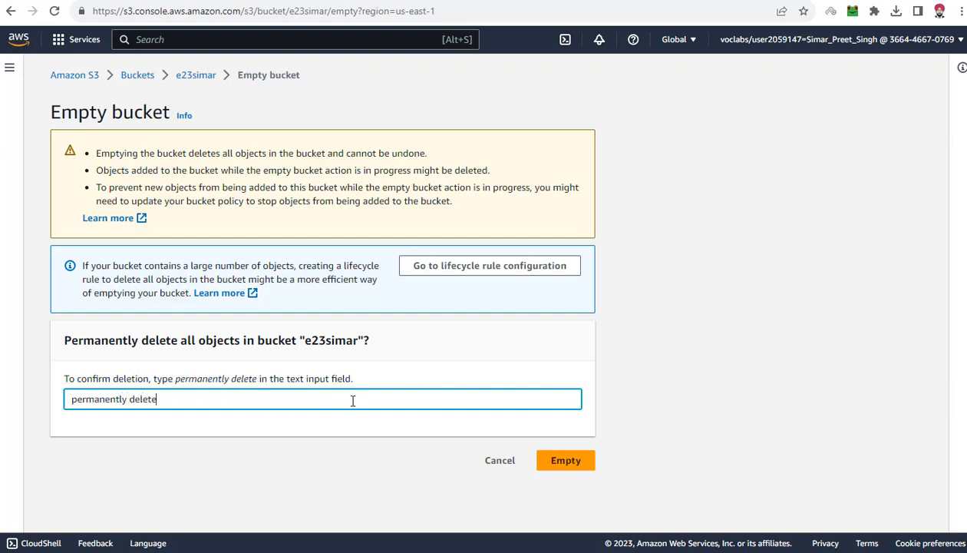
drag(175, 378, 264, 382)
click(295, 380)
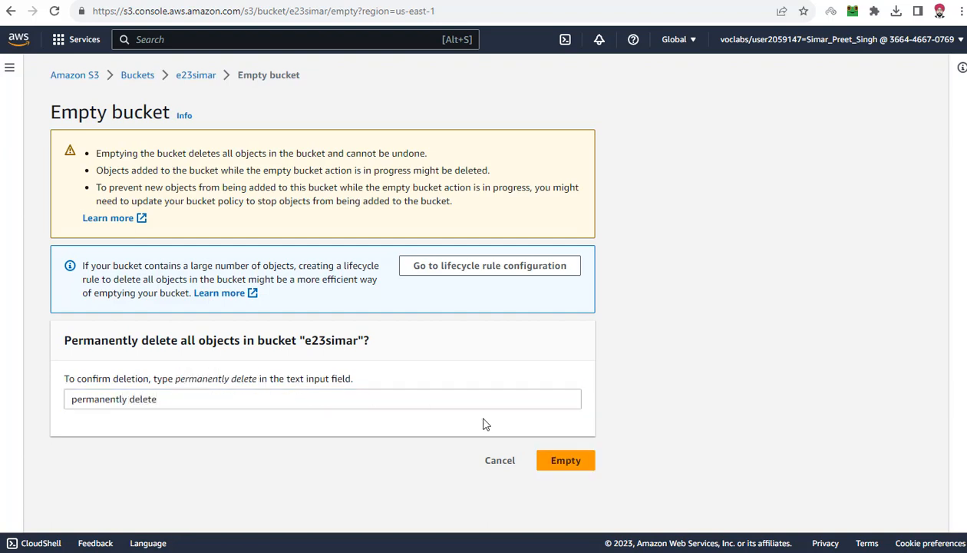
click(576, 459)
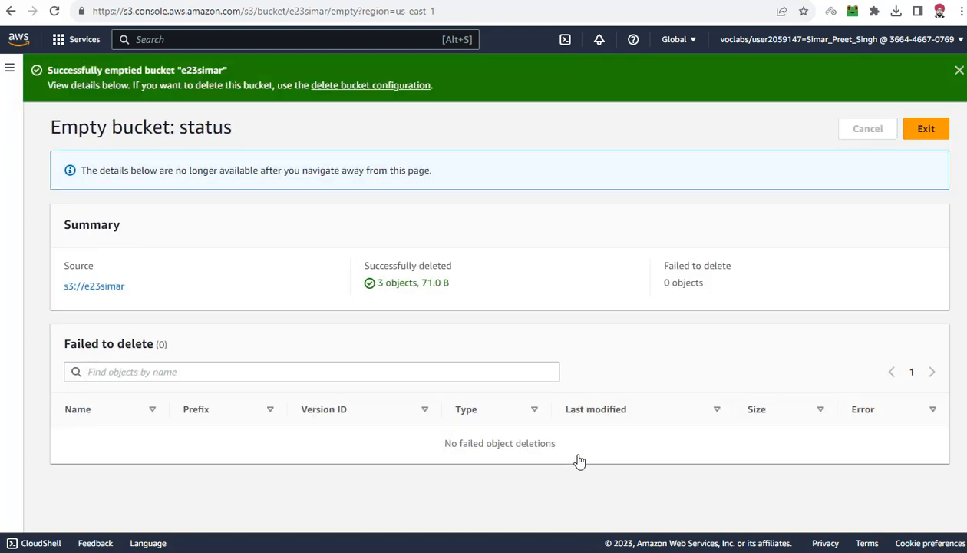
drag(48, 70, 232, 70)
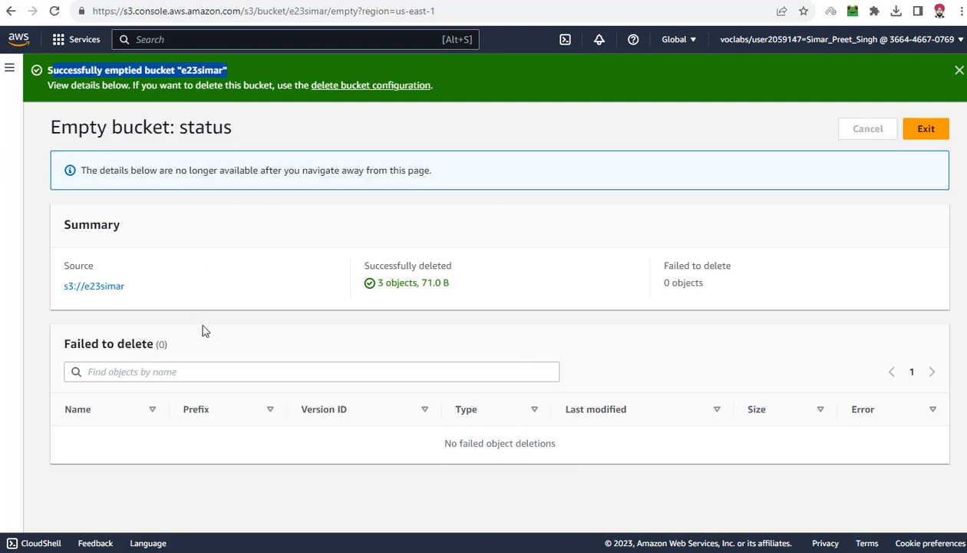
click(927, 129)
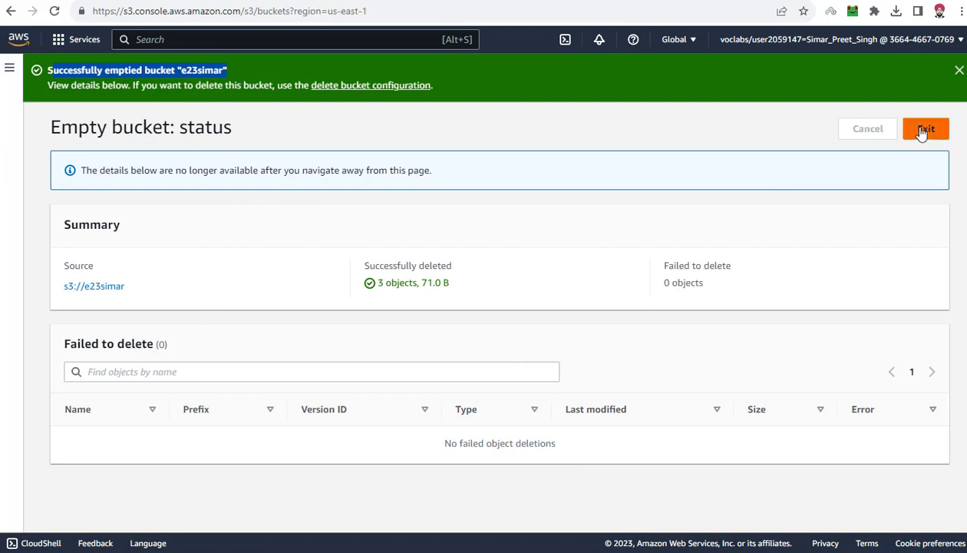
drag(120, 76, 179, 74)
click(179, 75)
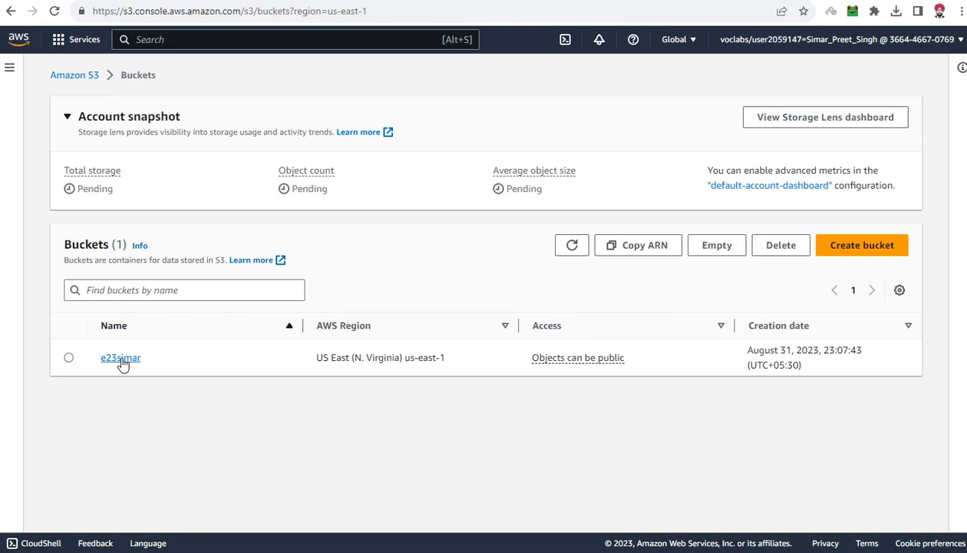
Delete bucket e23simar, confirming with the bucket name e23simar, and dismiss the notification.
click(69, 358)
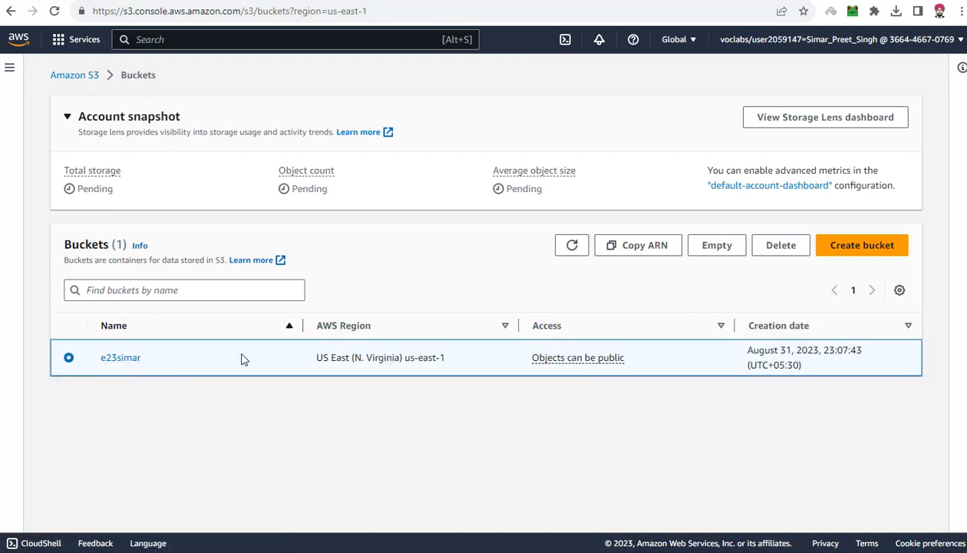
click(781, 246)
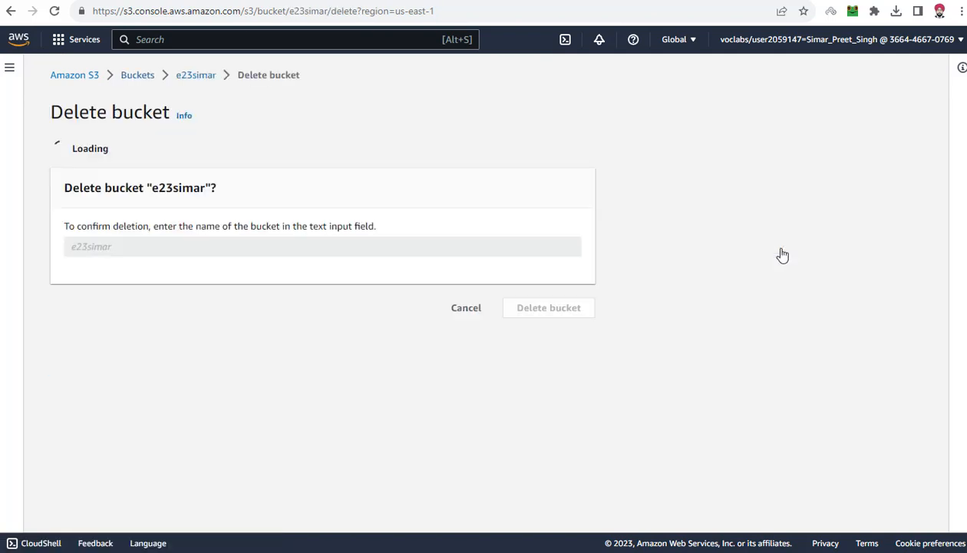
click(157, 361)
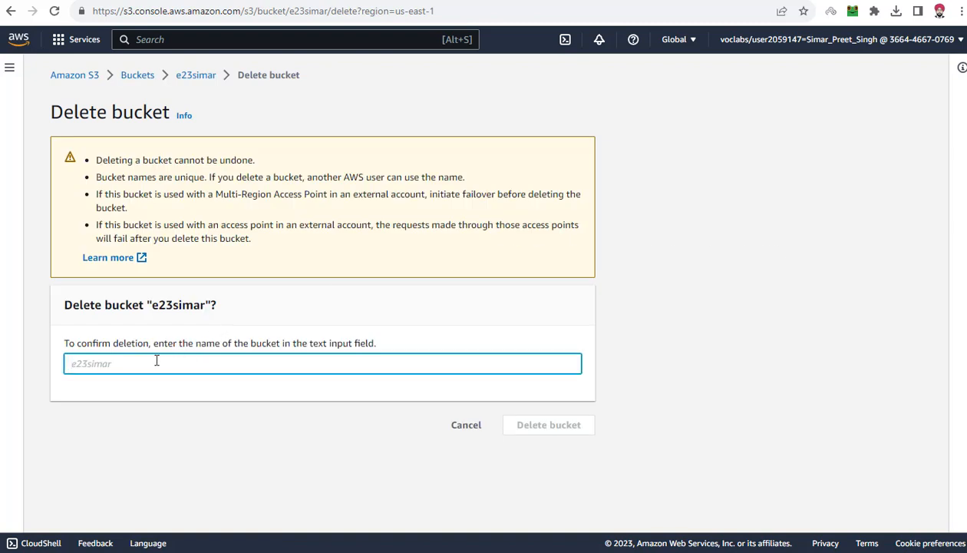
text(e23simar)
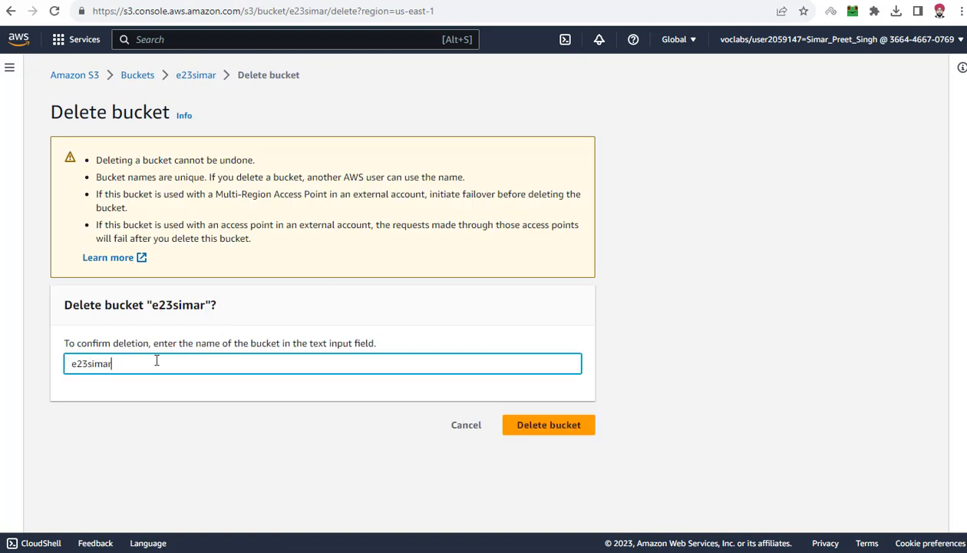
click(574, 429)
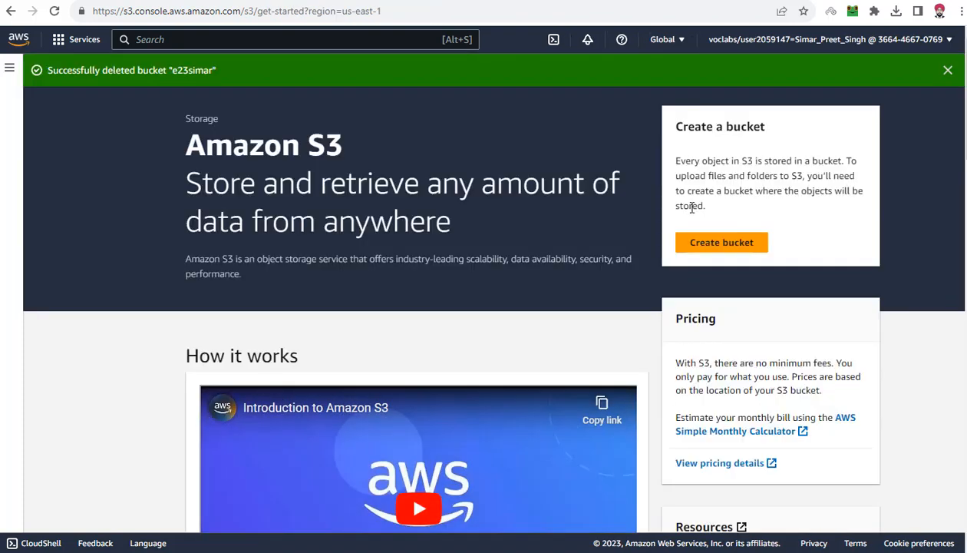
drag(83, 69, 242, 62)
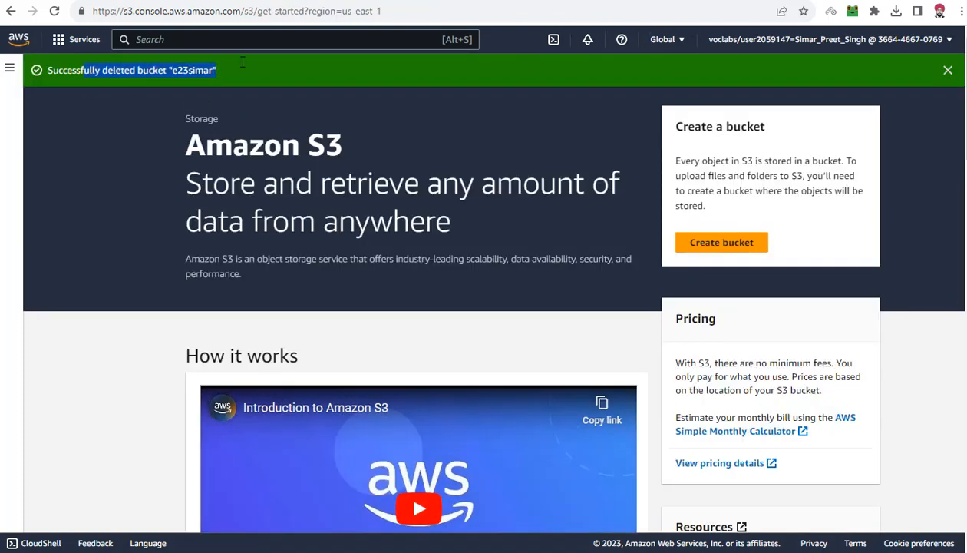
click(283, 61)
click(949, 70)
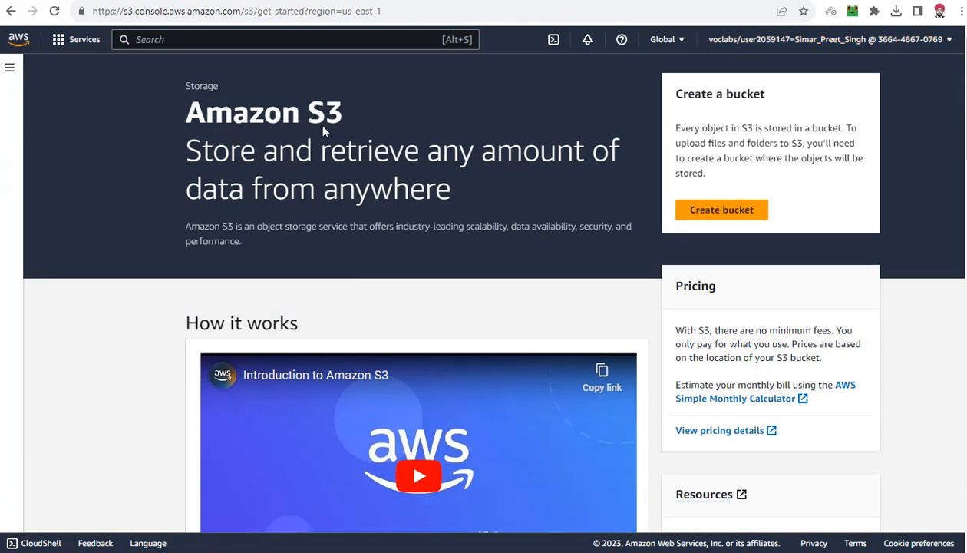